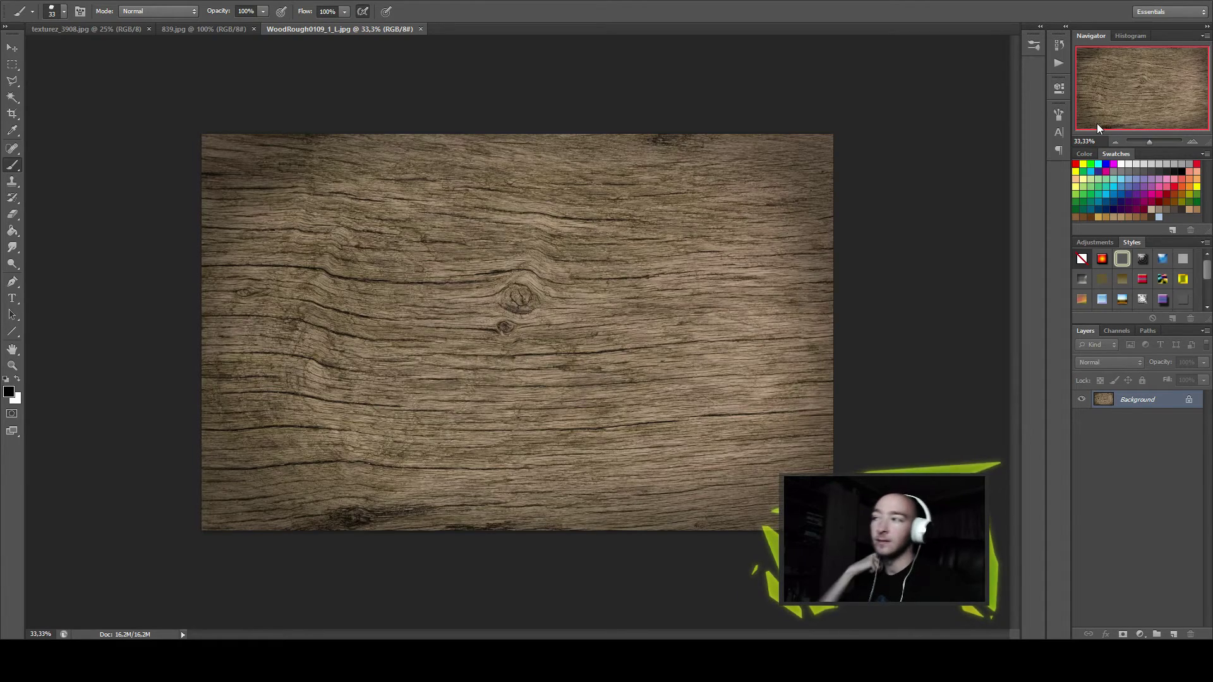
Zoom the Navigator in and back out on the wood texture, then bring up the Filter menu.
click(1192, 143)
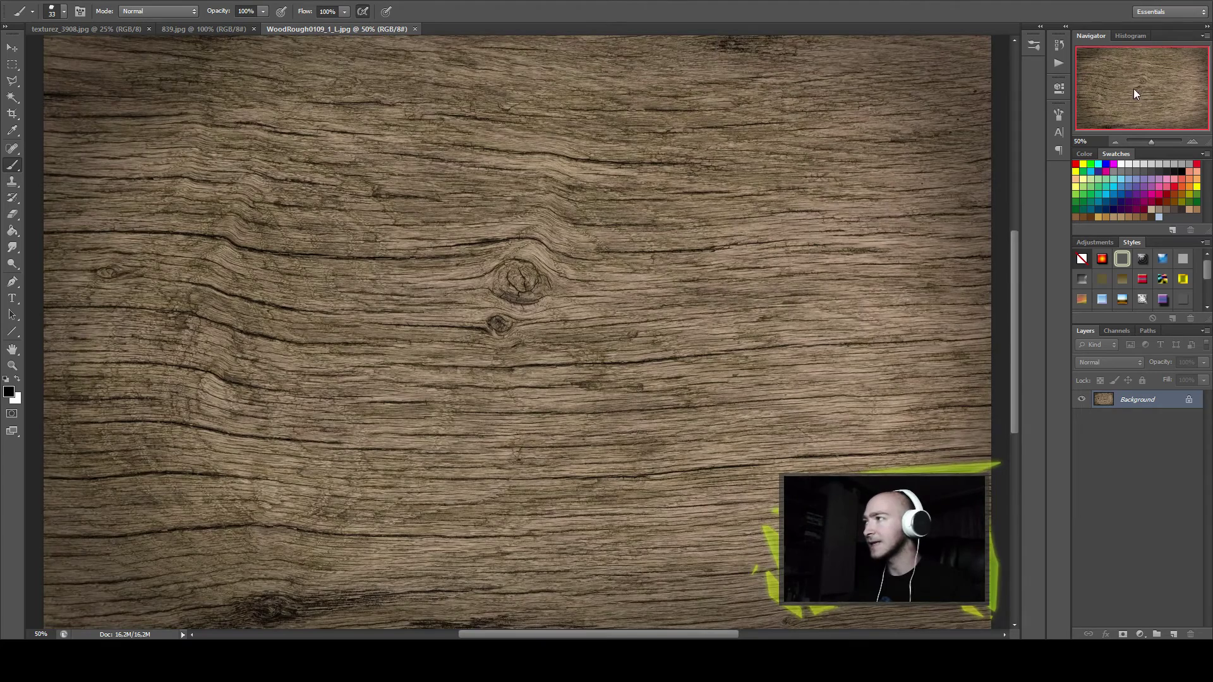
click(1115, 142)
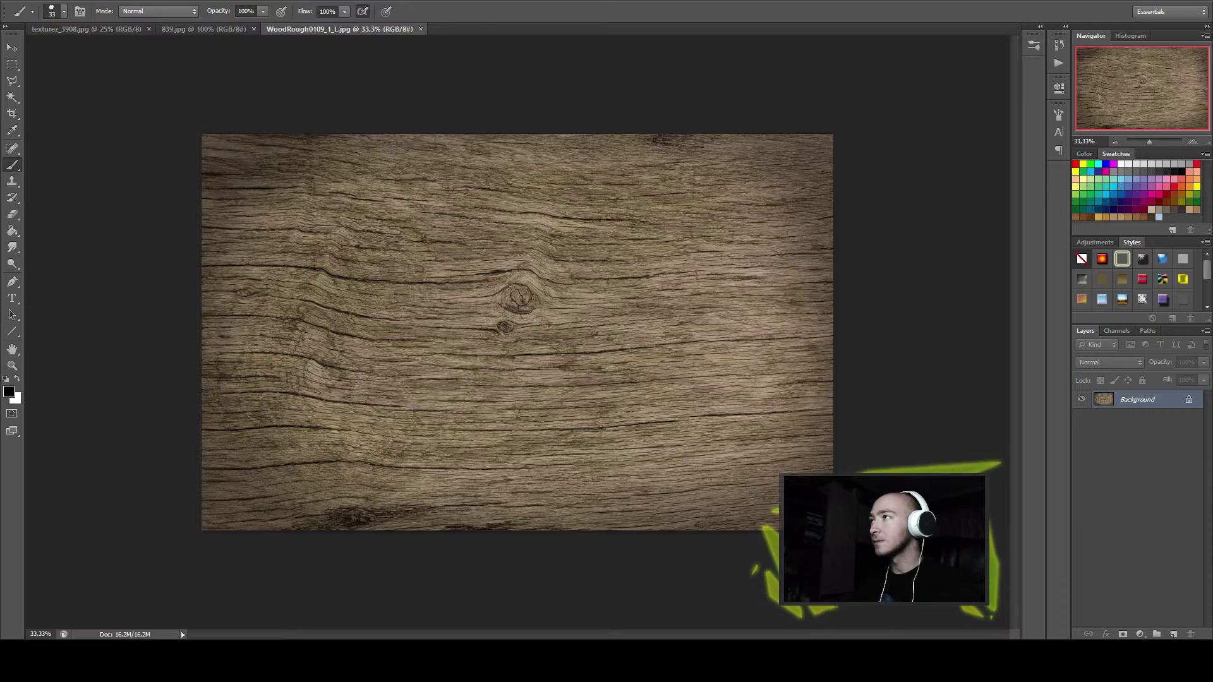
key(alt+t)
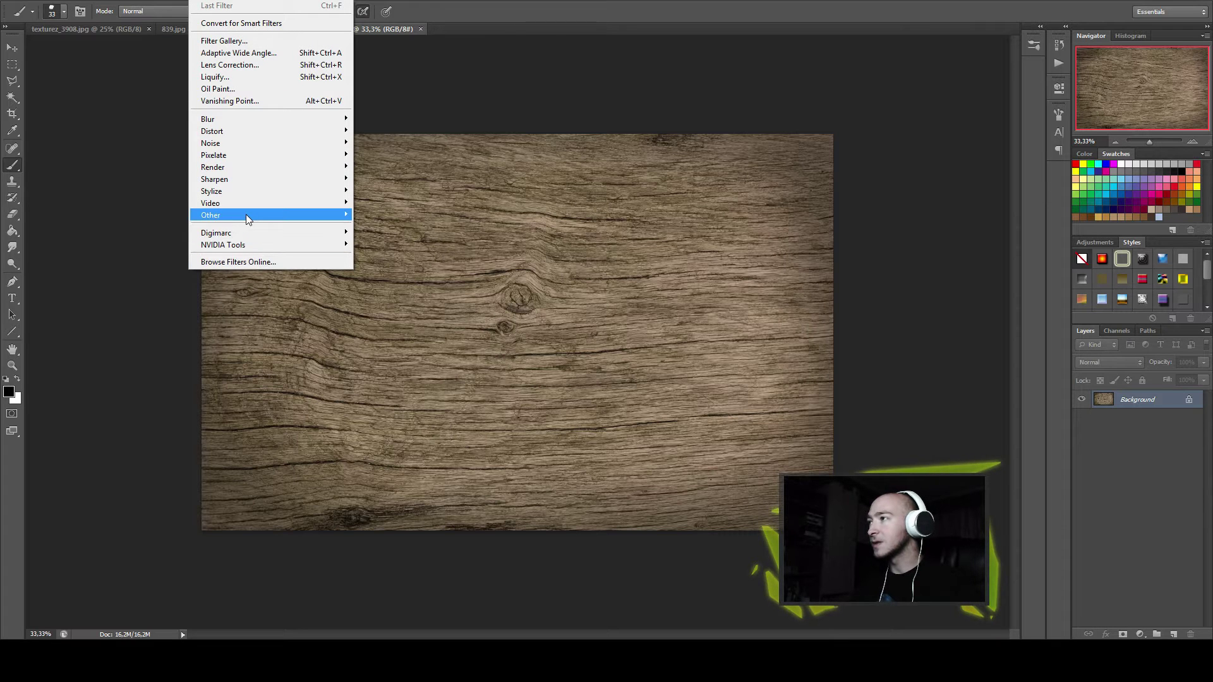
Apply a wrap-around Offset of 0 horizontal and +963 pixels down to the wood texture.
mouse_move(210, 215)
click(145, 263)
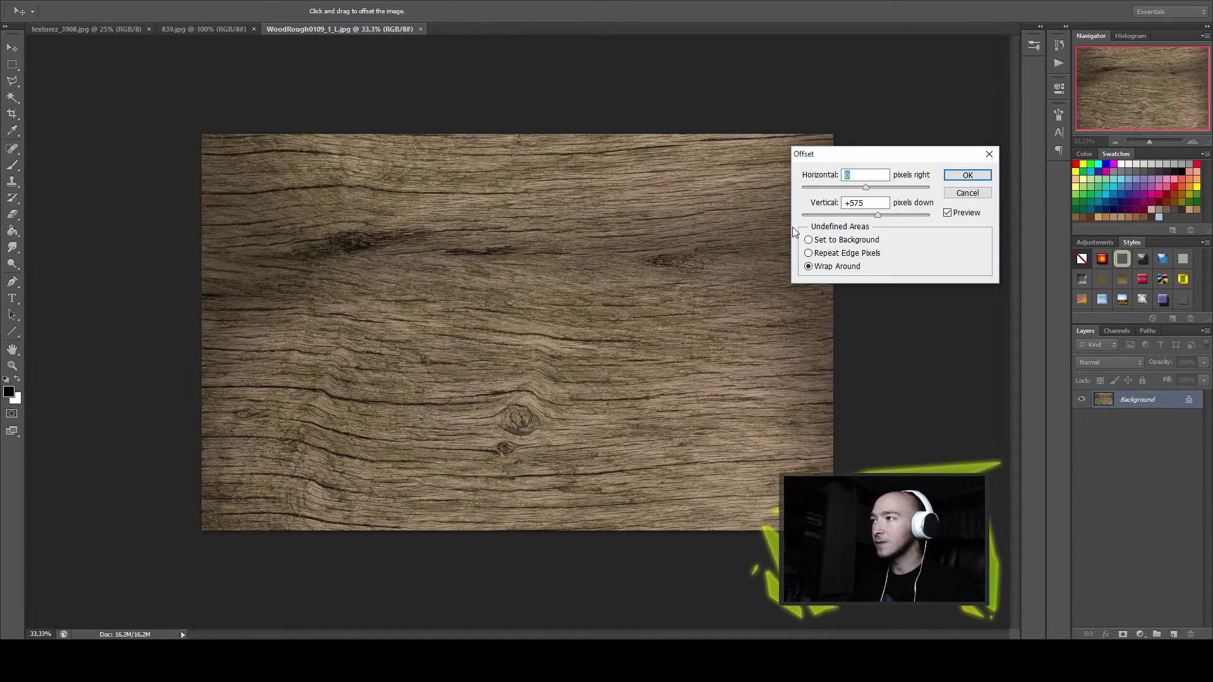
double_click(864, 202)
text(0)
click(862, 175)
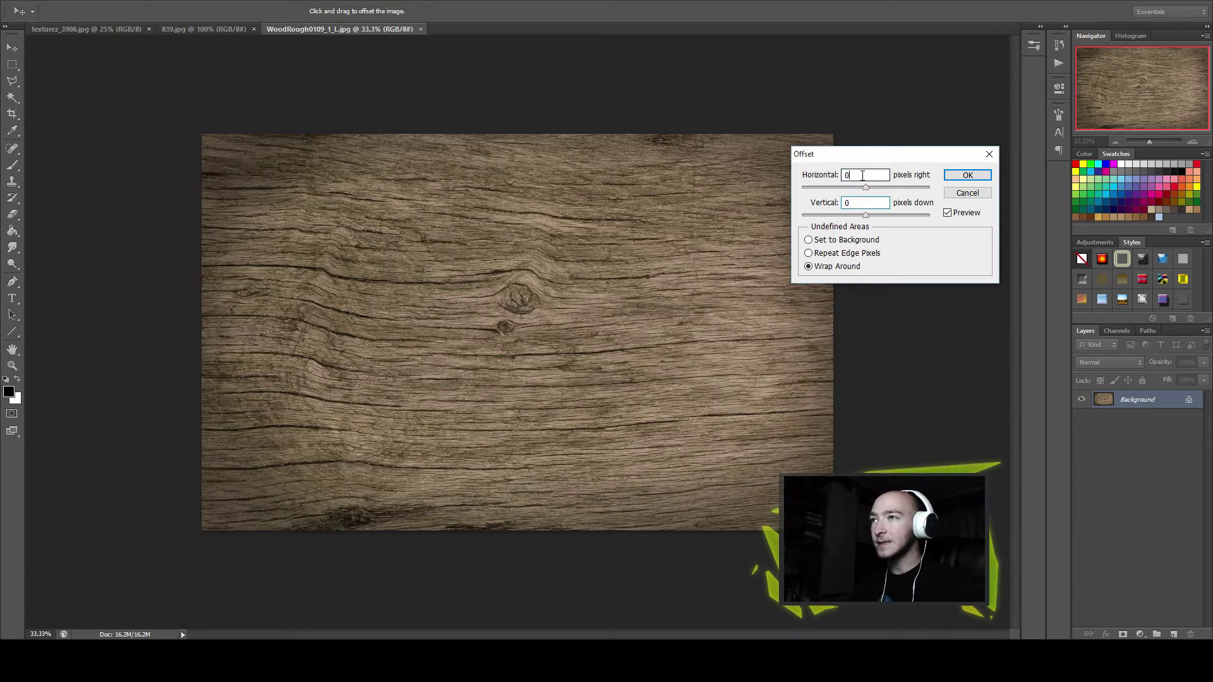
drag(865, 214, 880, 214)
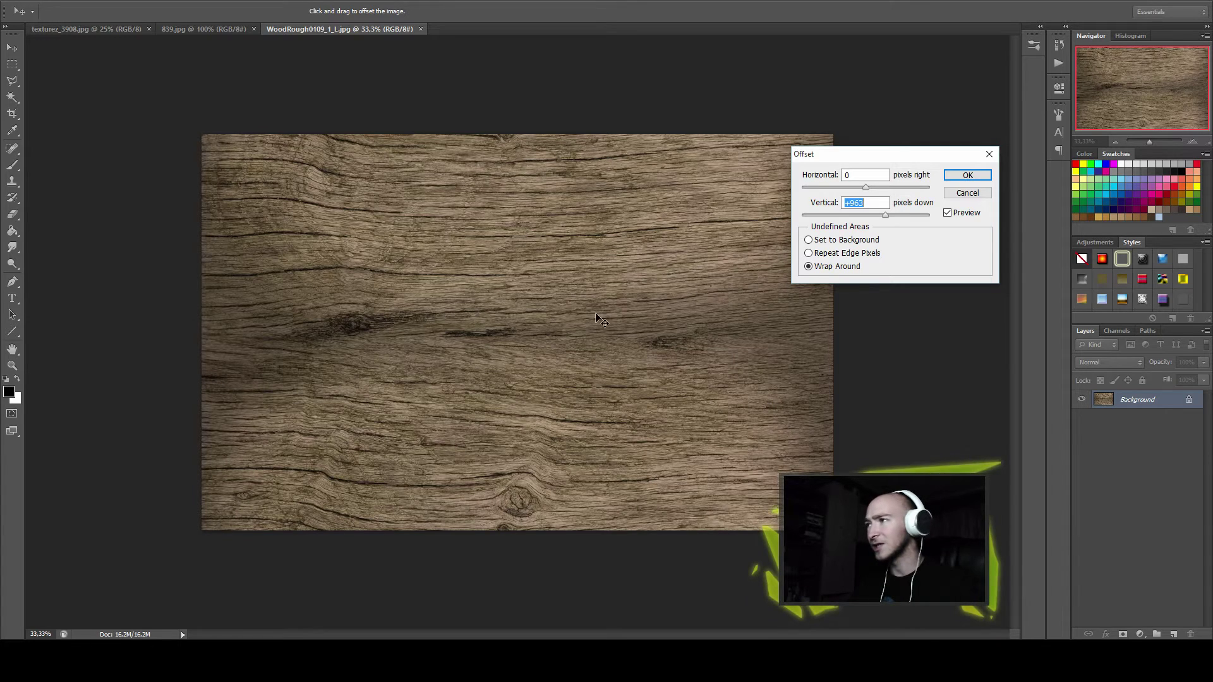
click(959, 181)
click(12, 181)
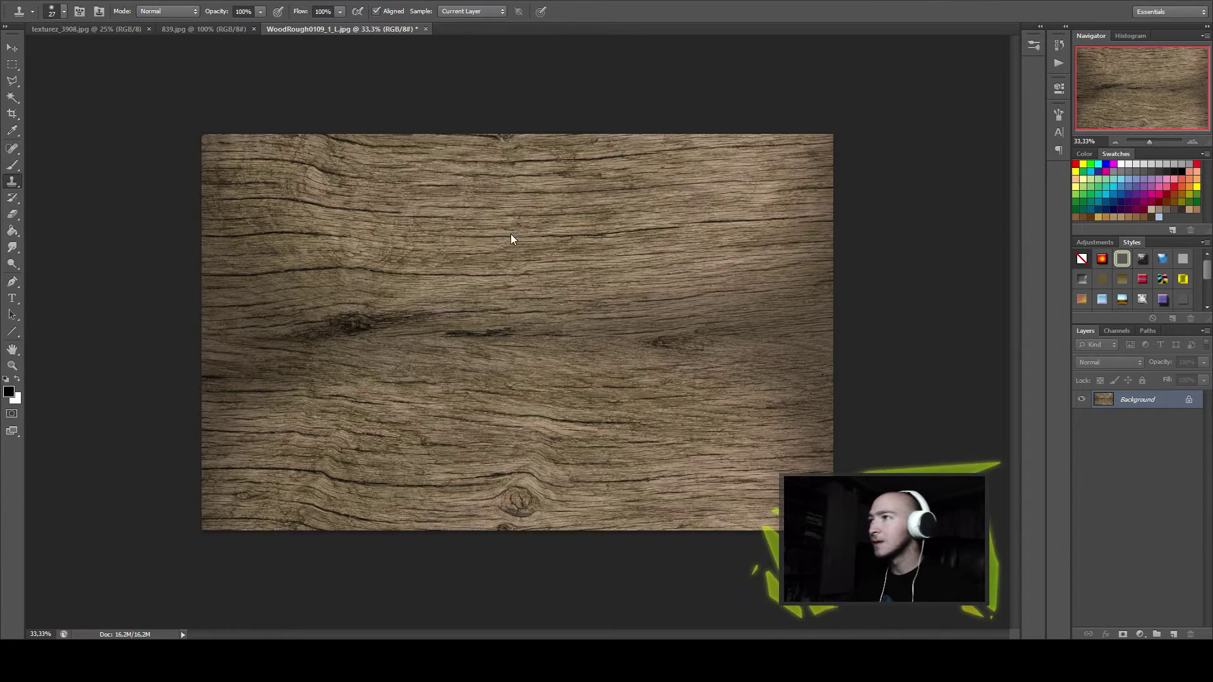
Enlarge the clone brush to about 249 px, try a burn stroke on the knot, then undo it.
mouse_move(511, 238)
mouse_down()
mouse_move(469, 249)
mouse_move(480, 247)
mouse_up()
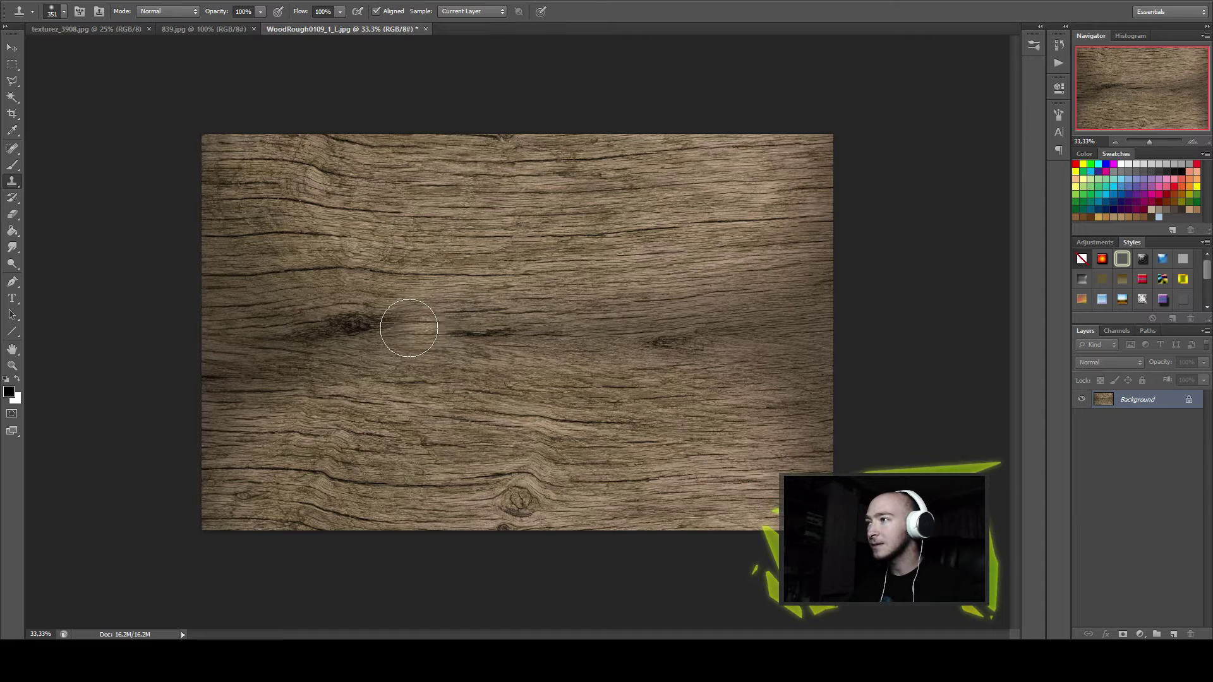
click(10, 229)
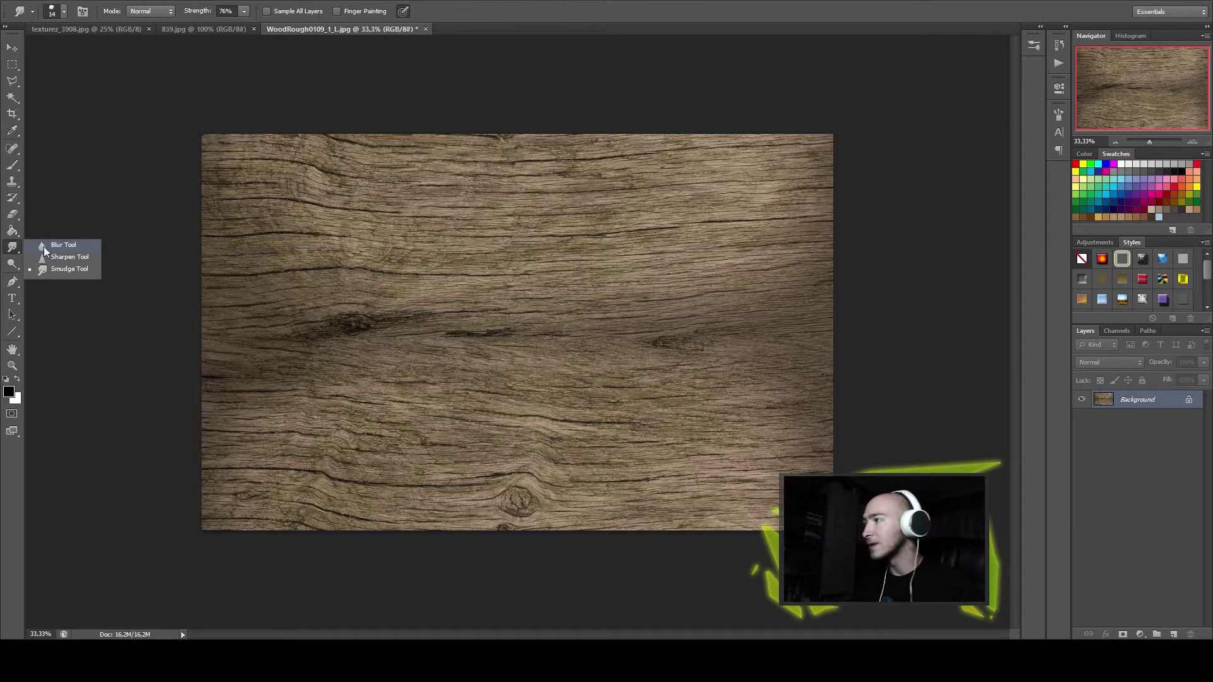
click(55, 268)
click(12, 264)
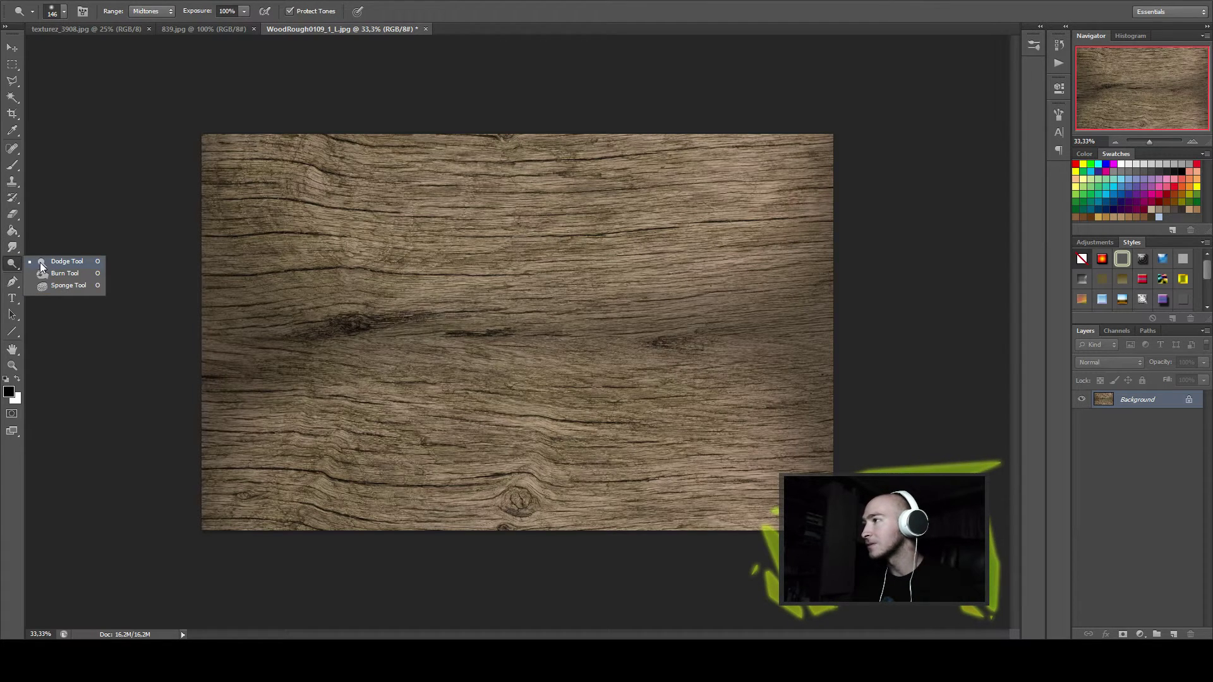
click(52, 273)
drag(367, 329, 446, 319)
key(ctrl+z)
Switch to the Dodge tool, resize the brush to about 476 px, and undo the trial lightening strokes.
click(7, 268)
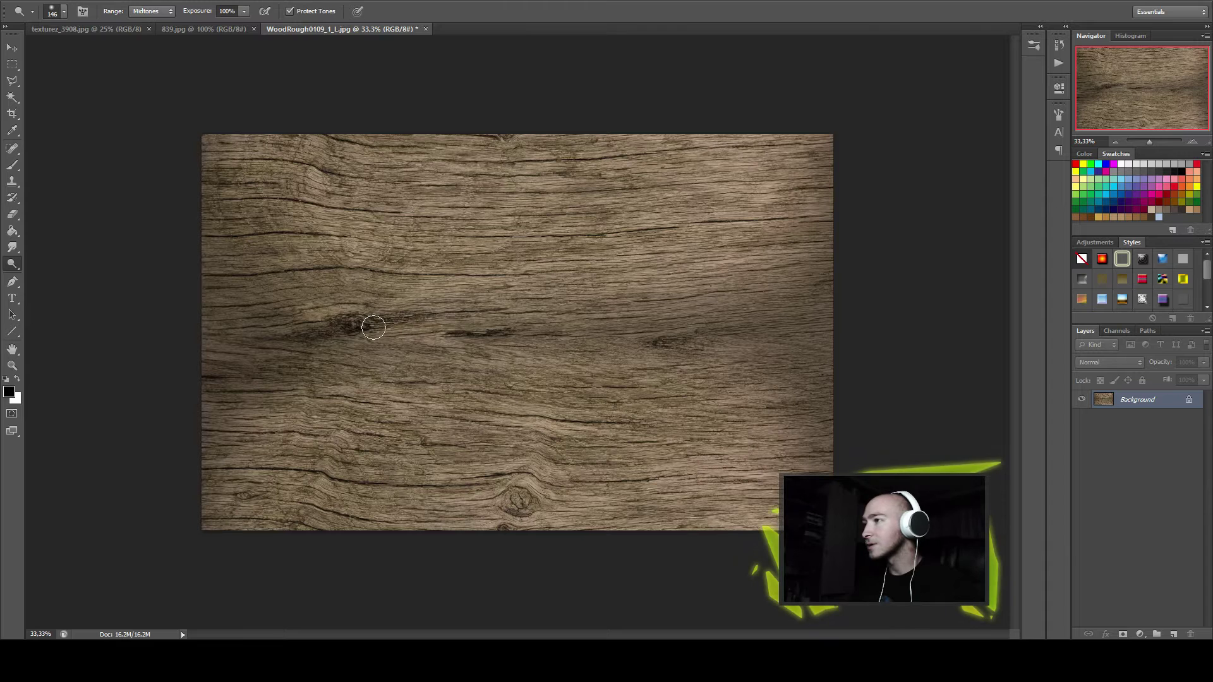
drag(374, 335, 401, 340)
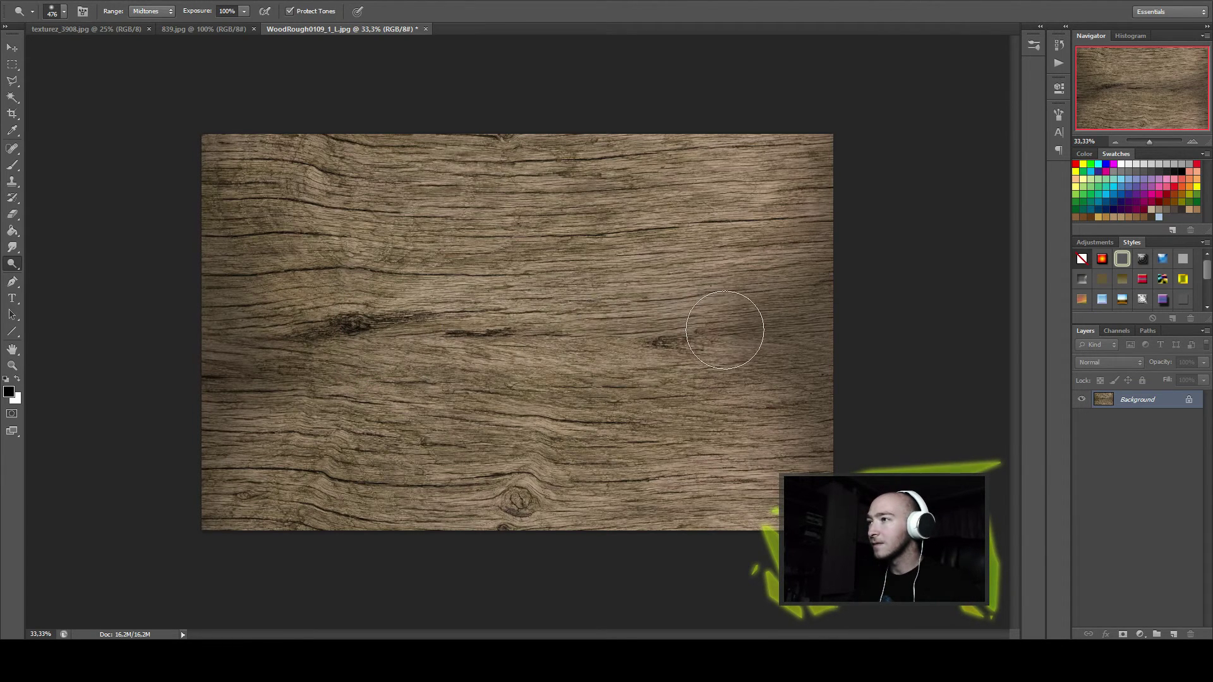
drag(584, 345, 564, 355)
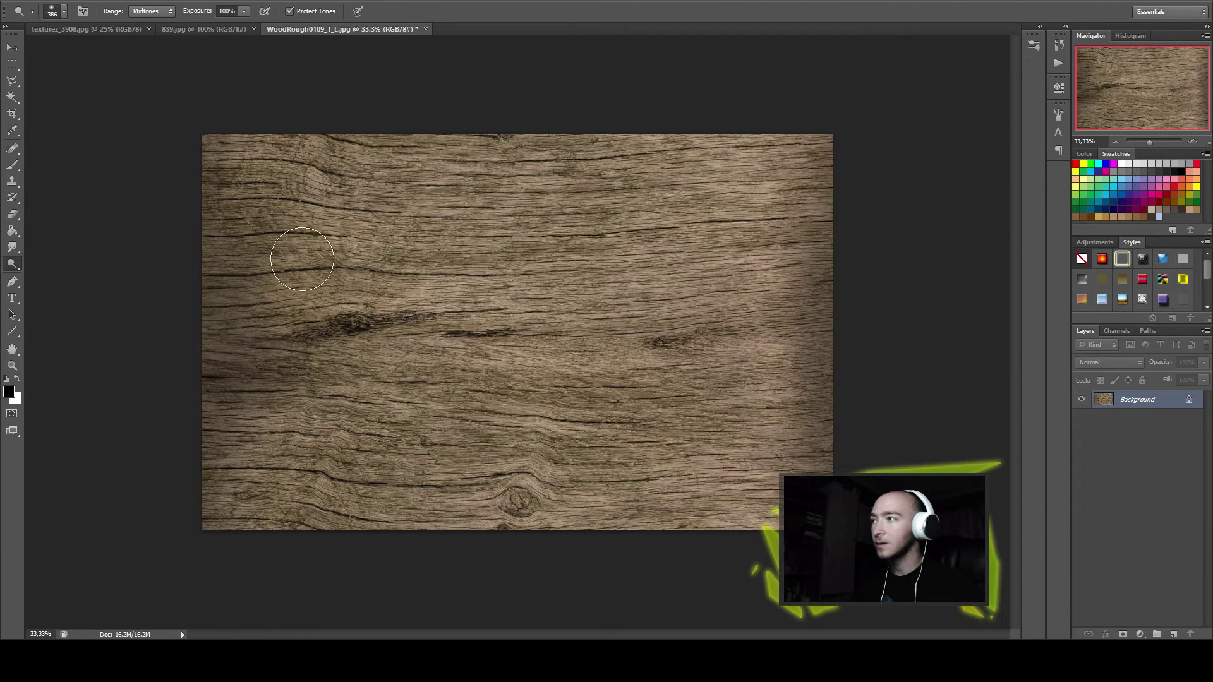
mouse_move(257, 203)
mouse_down()
mouse_move(265, 310)
mouse_move(335, 271)
mouse_up()
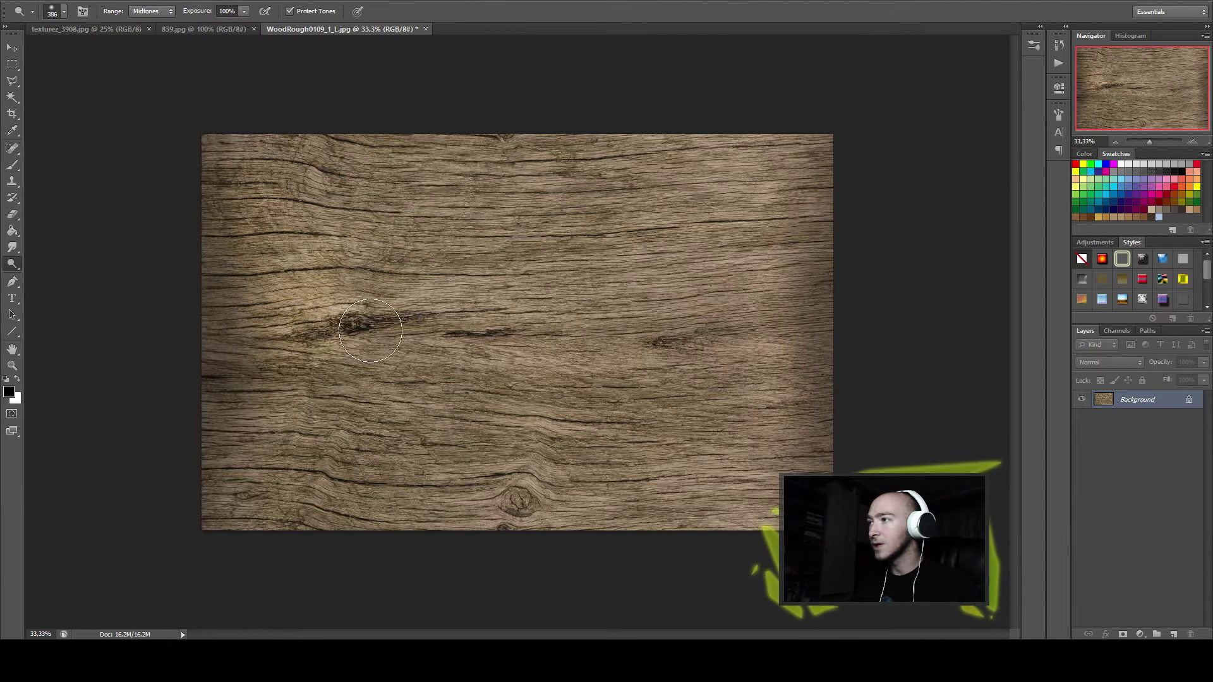
drag(302, 338, 318, 347)
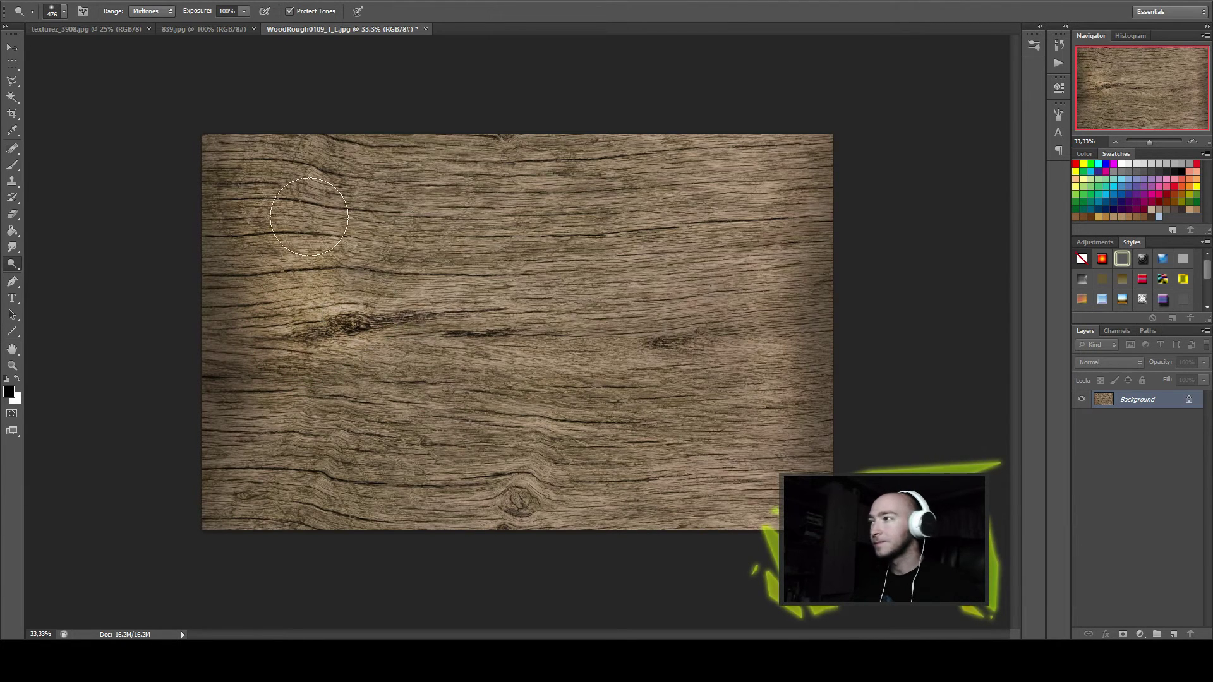
right_click(12, 264)
click(63, 262)
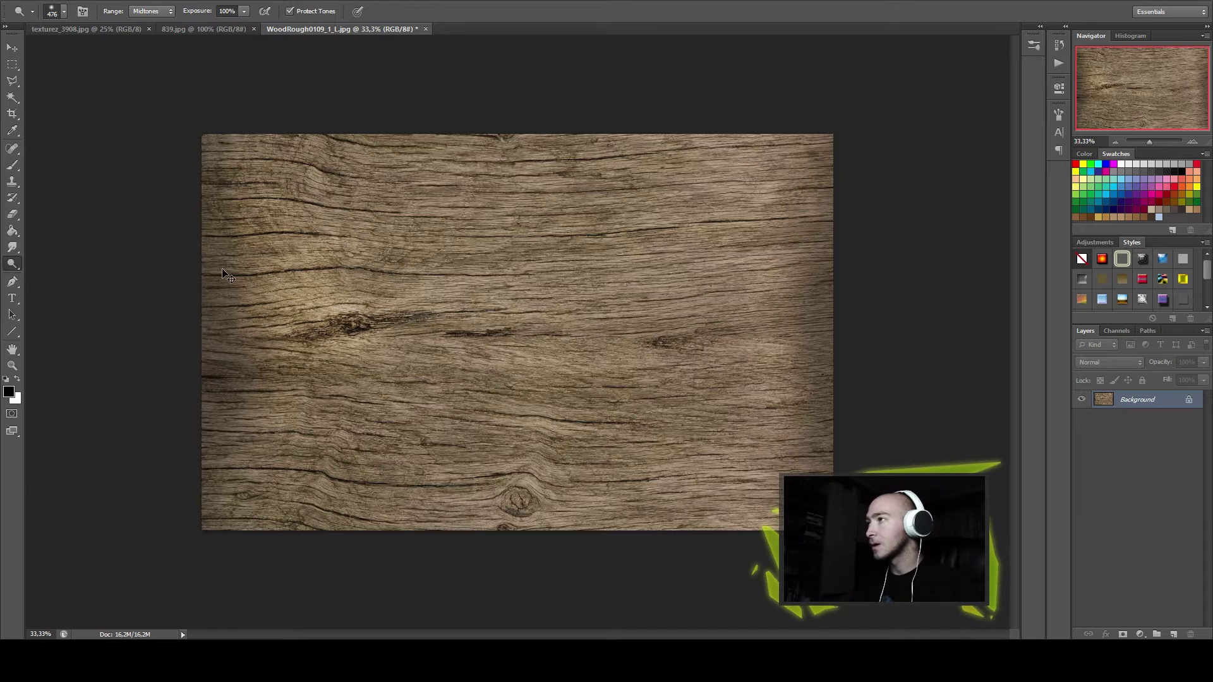
key(ctrl+alt+z)
key(ctrl+alt+z)
key(ctrl+alt+z)
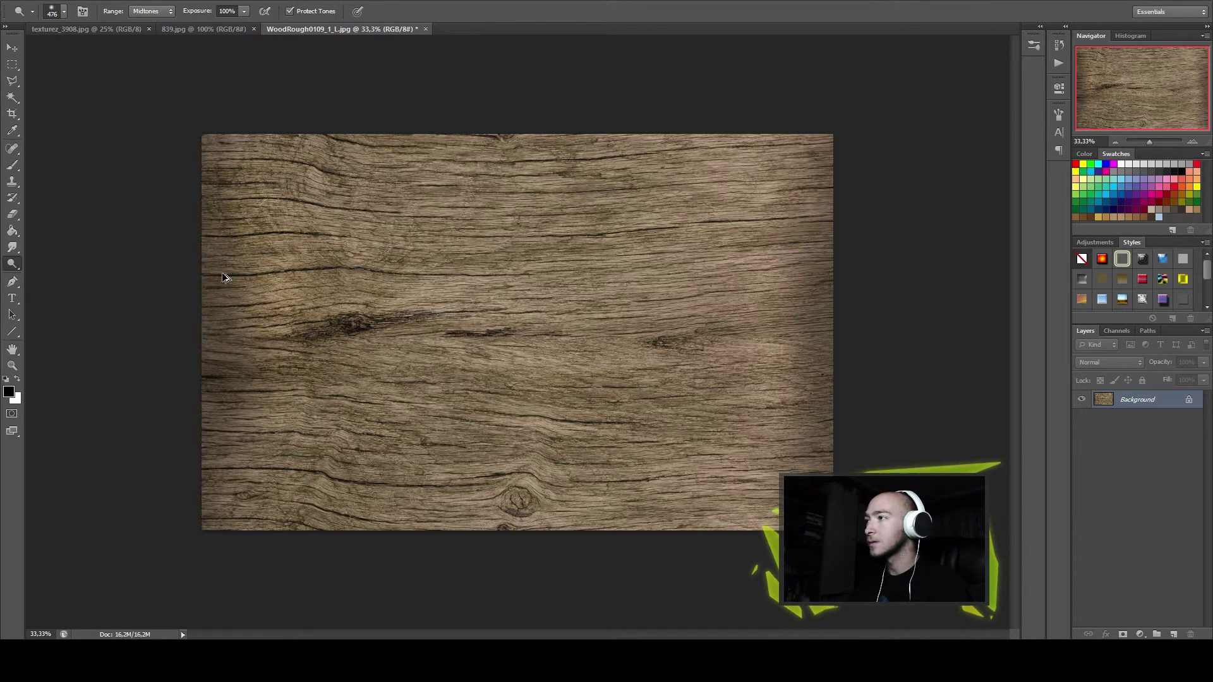
key(ctrl+alt+z)
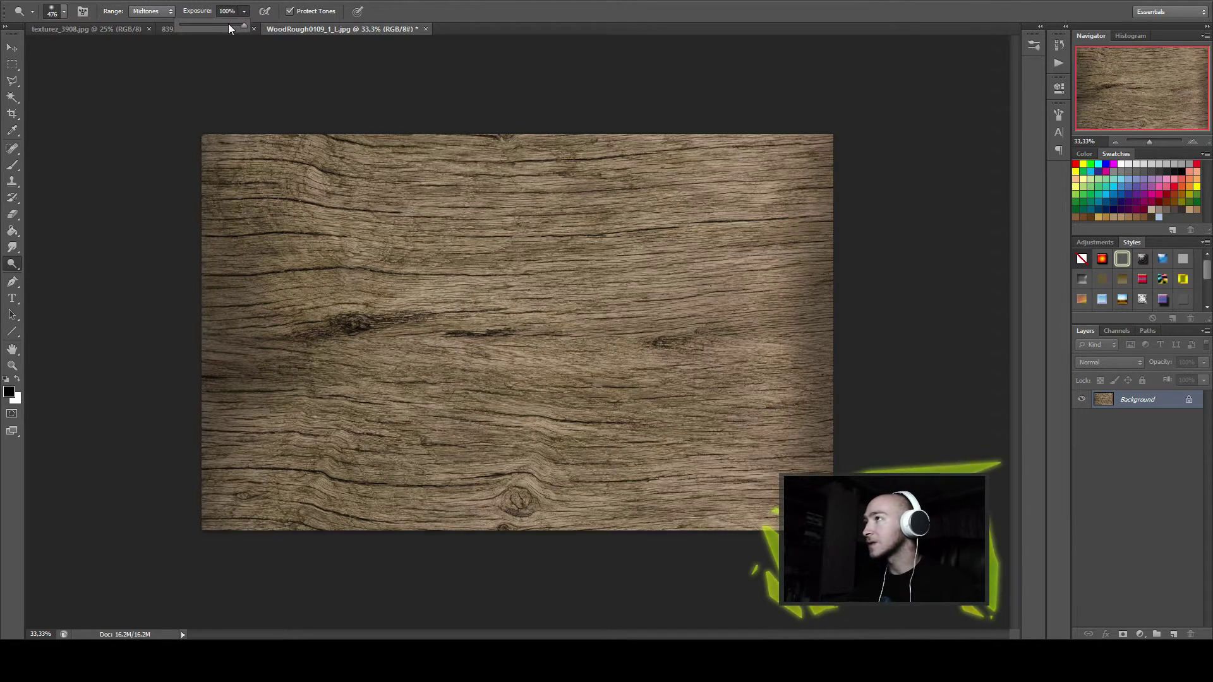
Lower Dodge exposure to 46% and lighten the dark left and right edges of the wood.
click(272, 195)
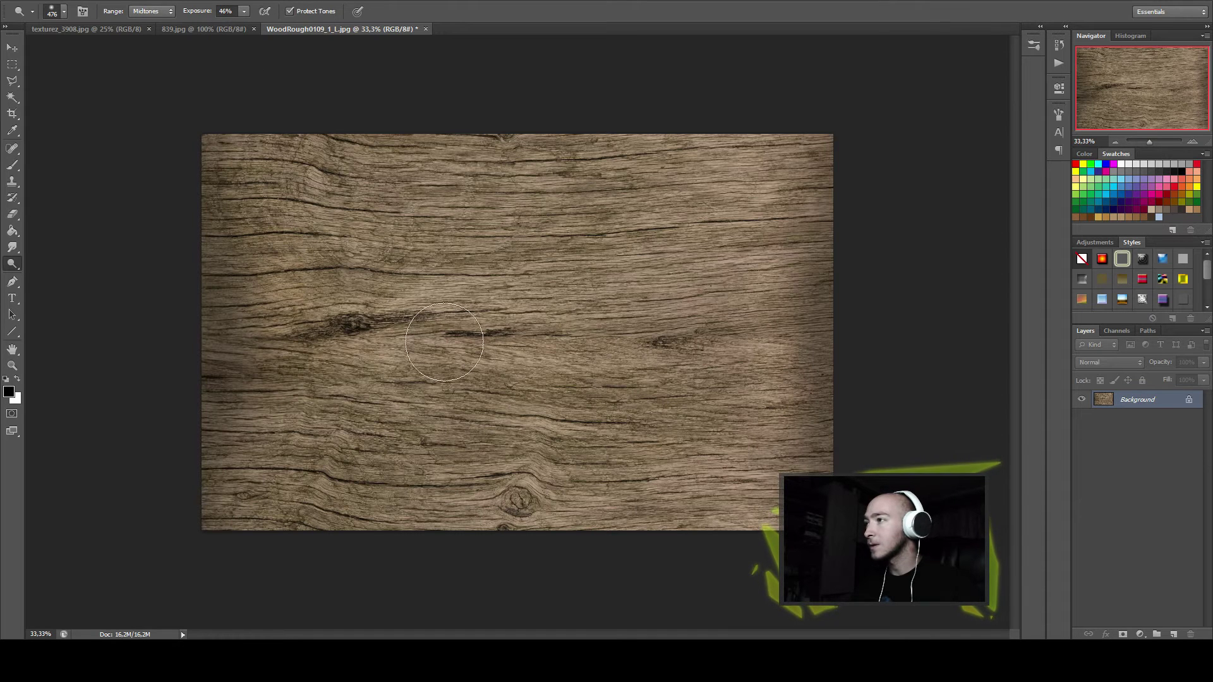
drag(230, 189, 230, 407)
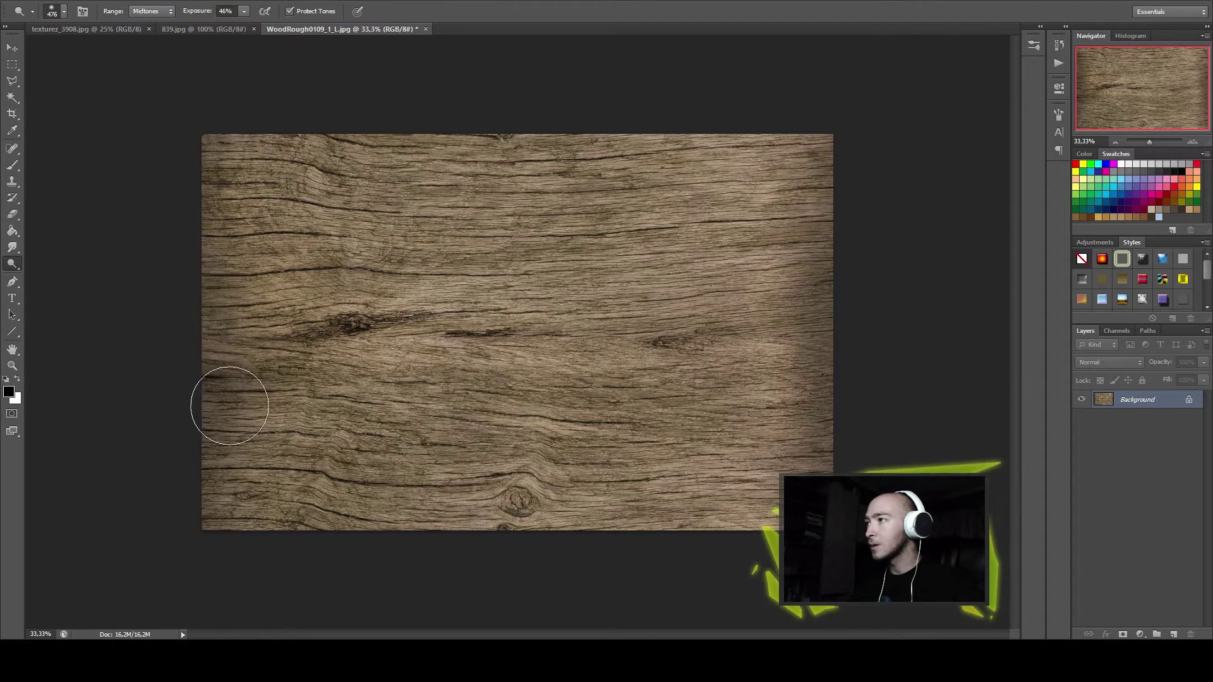
drag(790, 212, 814, 454)
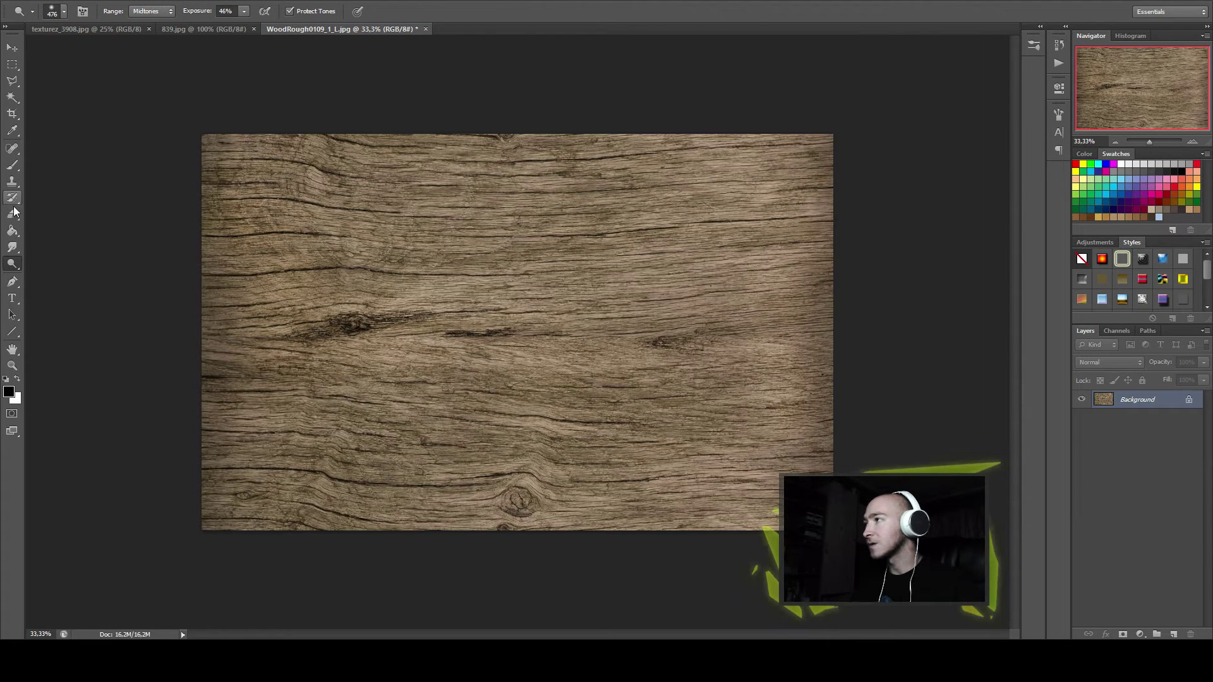
Sample clean grain and clone it over the dark knots left and right of centre.
click(13, 182)
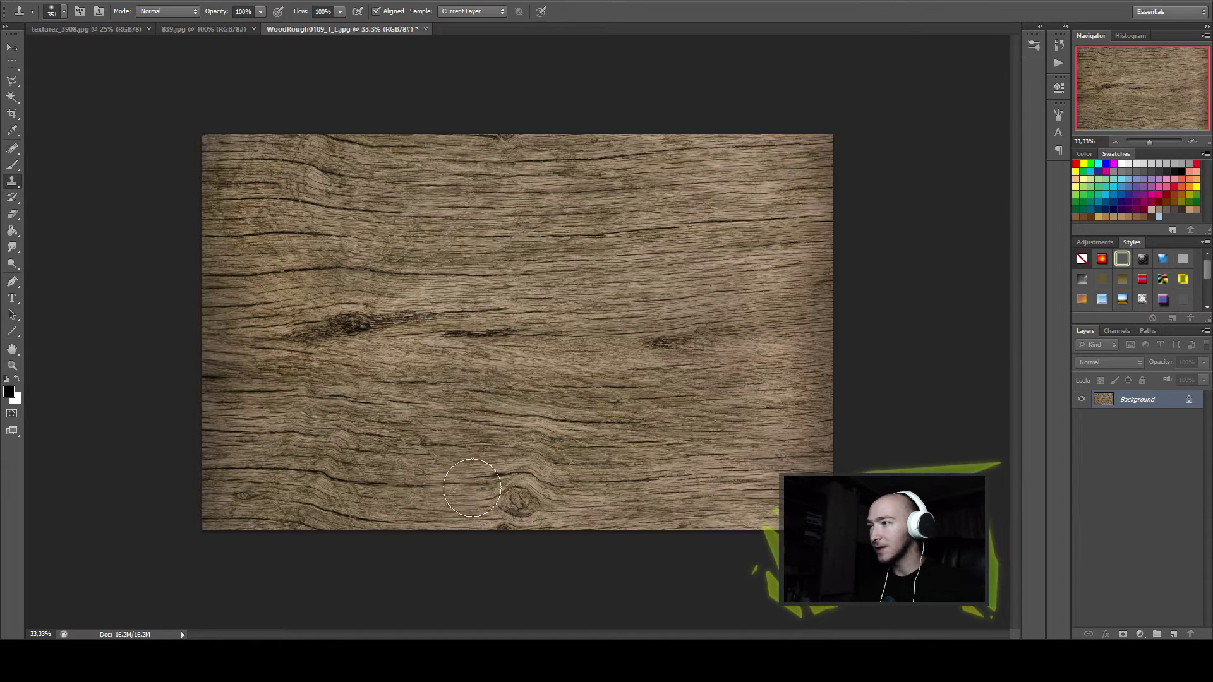
alt+click(433, 233)
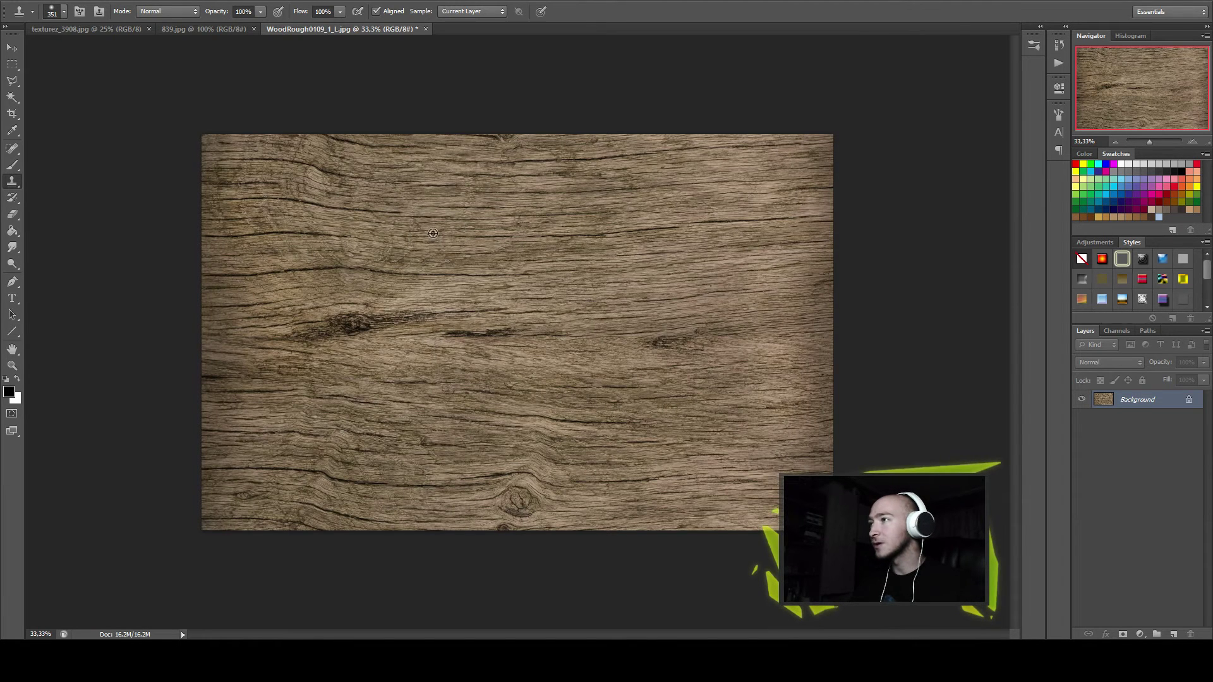
drag(322, 323, 597, 330)
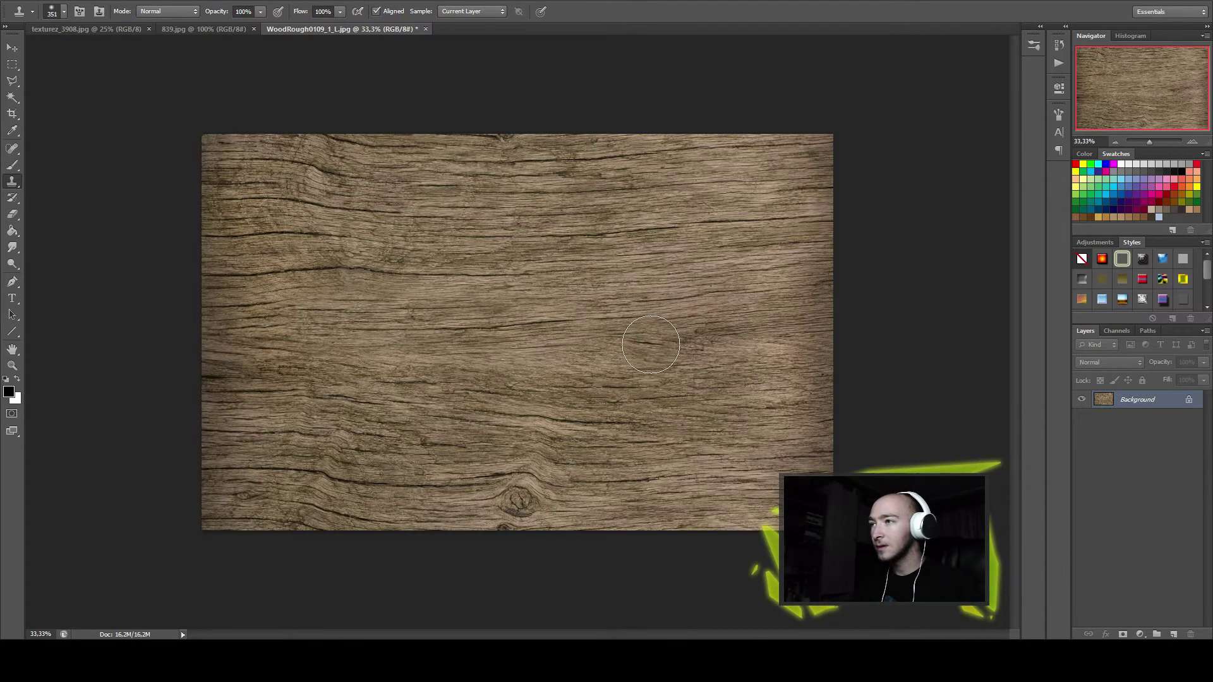
alt+click(557, 222)
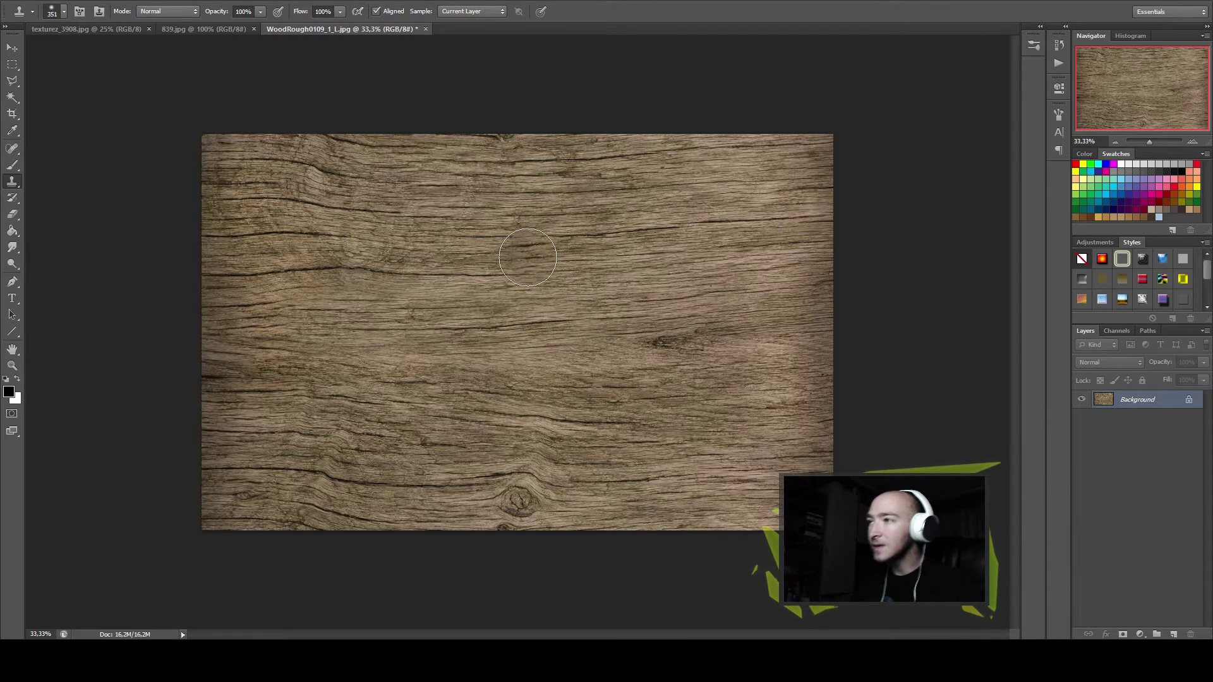
drag(689, 336, 672, 337)
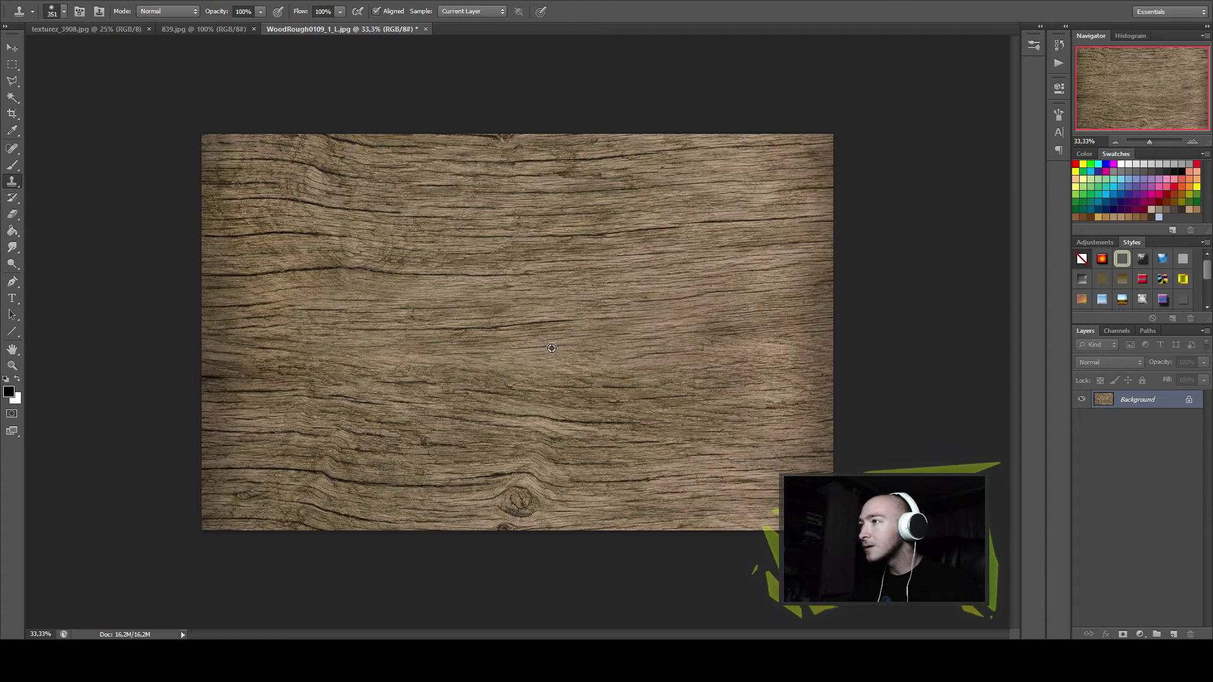
Shrink the clone brush to about 237 px and clone over the knot and patches near the bottom.
drag(442, 415, 434, 420)
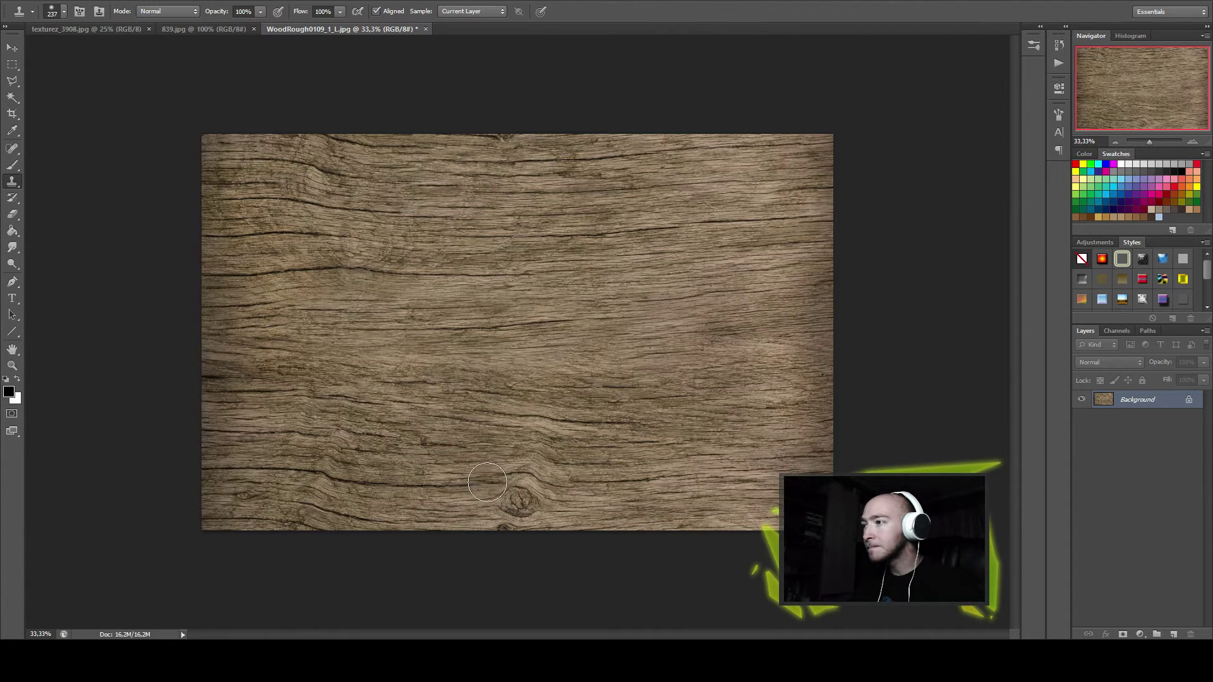
drag(493, 490, 549, 502)
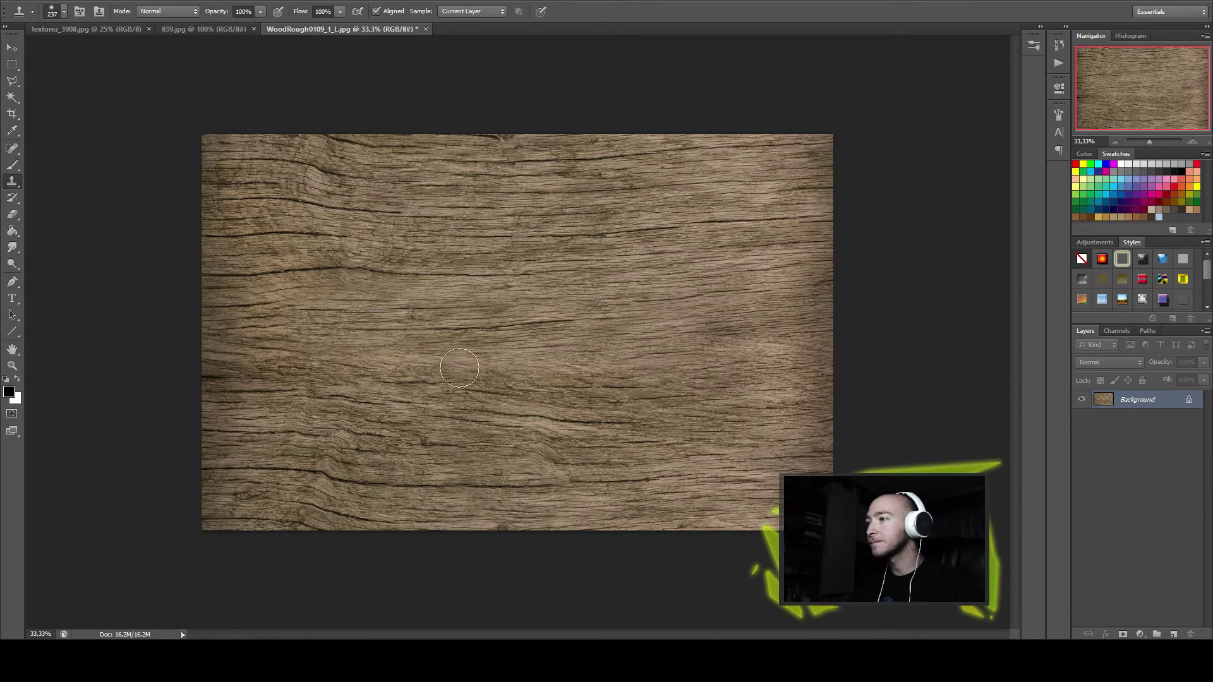
drag(556, 477, 548, 480)
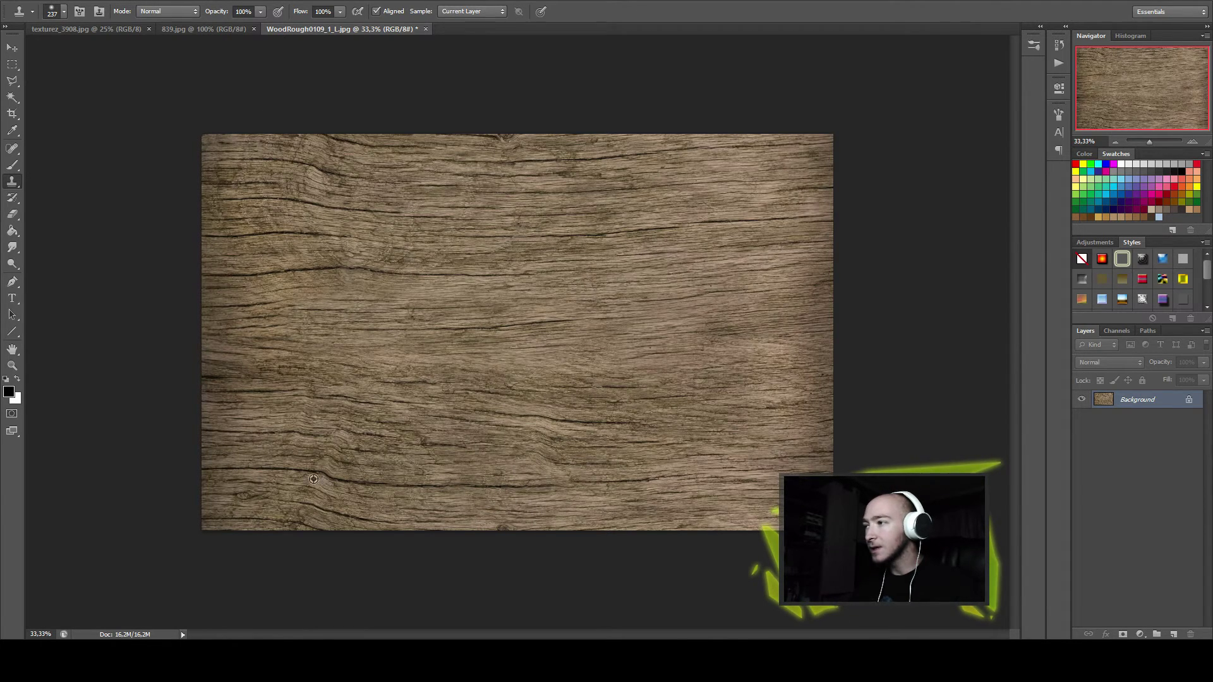
drag(462, 492, 503, 414)
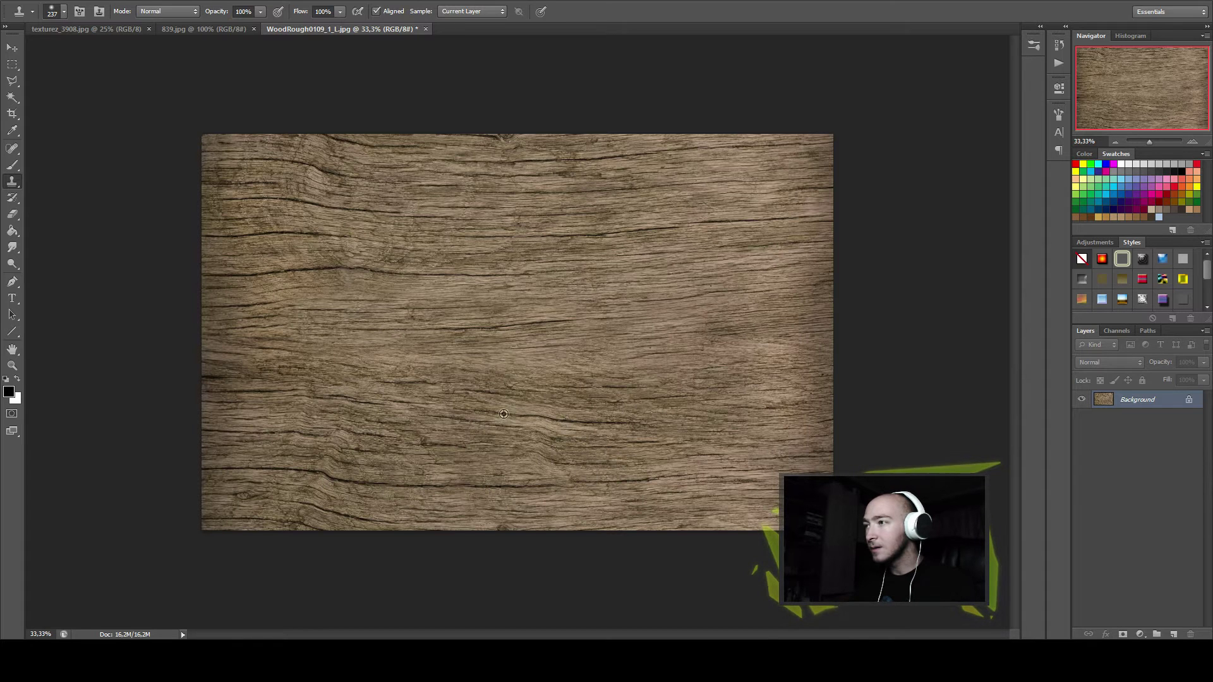
drag(553, 471, 565, 482)
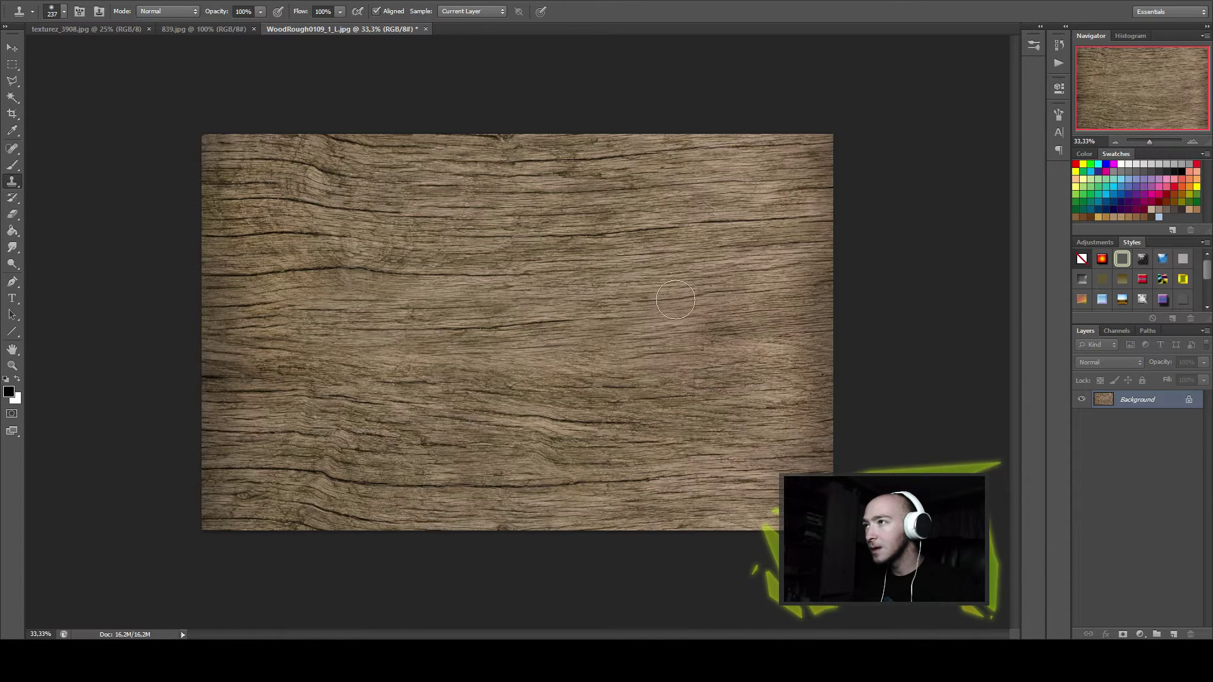
alt+click(291, 270)
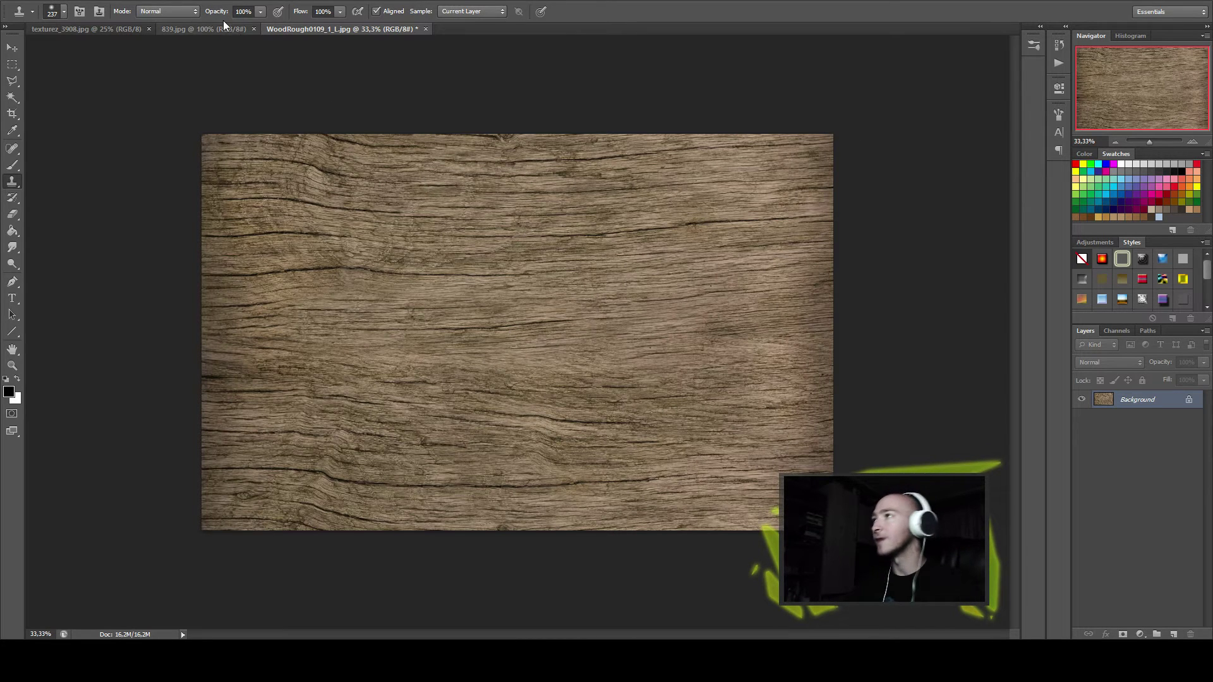
click(204, 1)
mouse_move(211, 214)
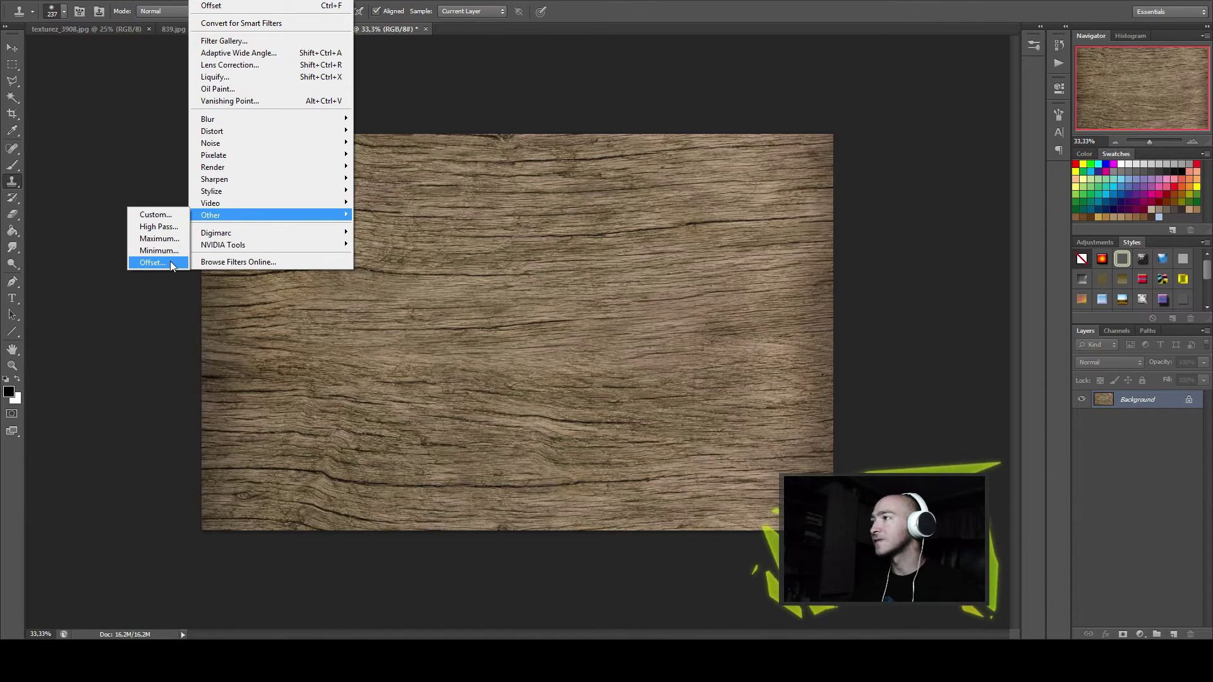
Apply a wrap-around Offset of +1337 pixels right and 0 vertical to the wood.
click(169, 262)
drag(869, 192, 882, 185)
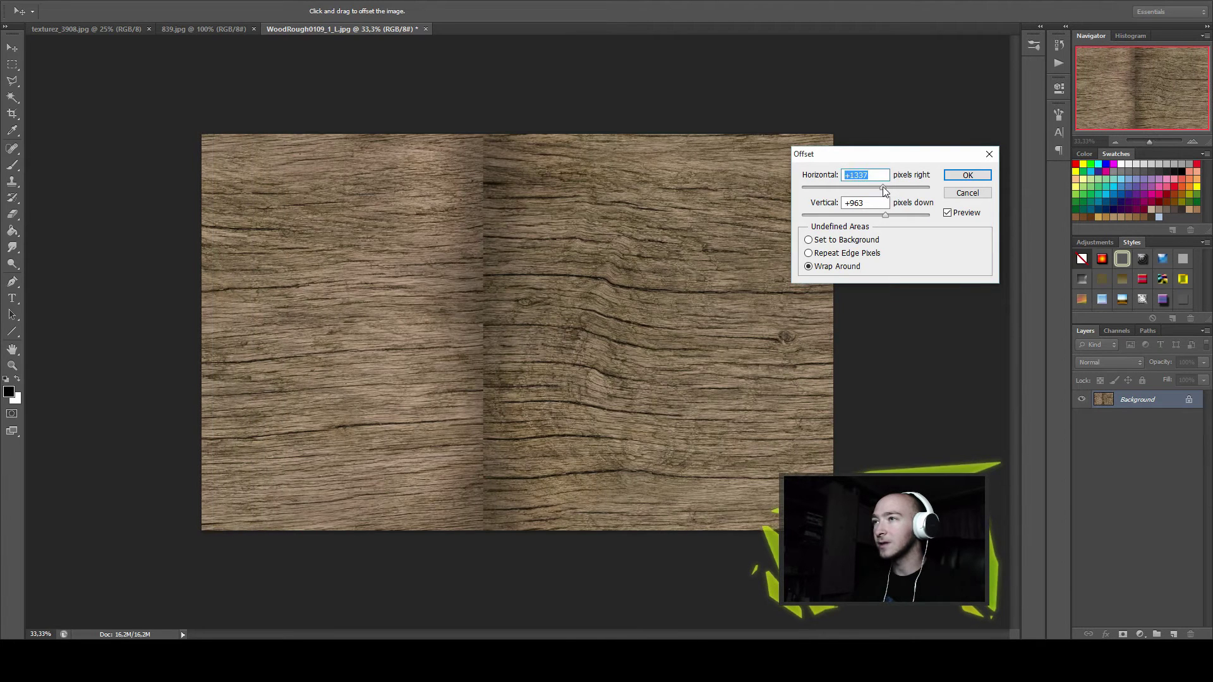
text(0)
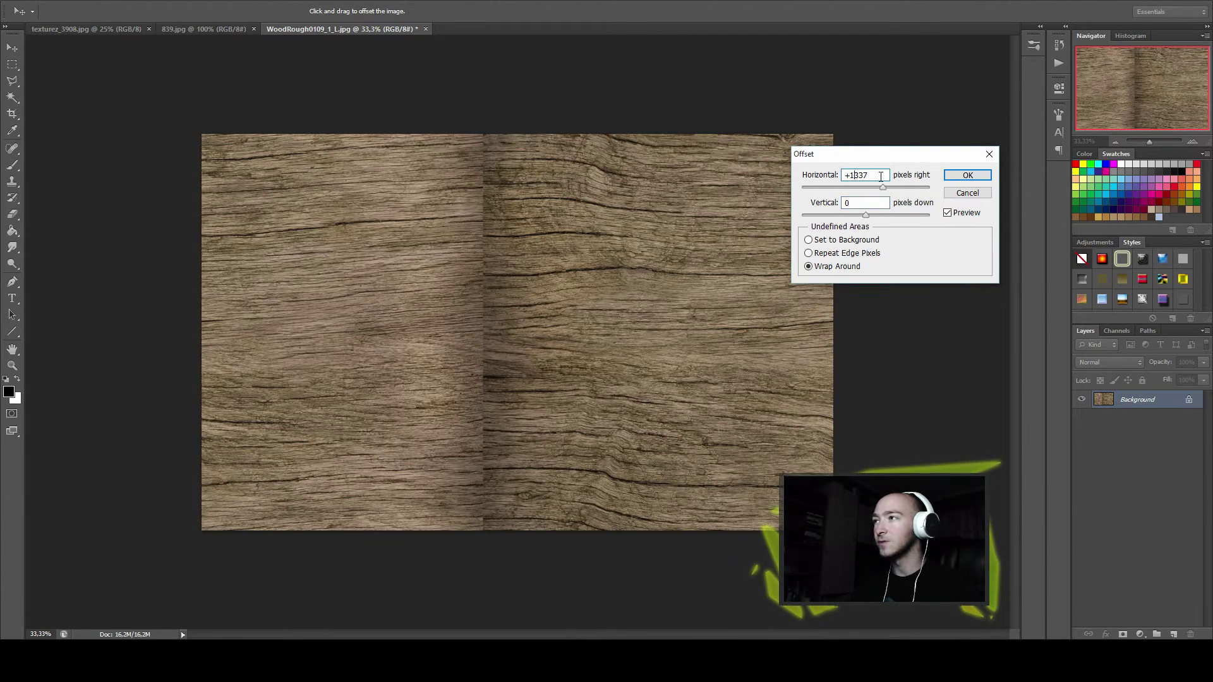
click(967, 175)
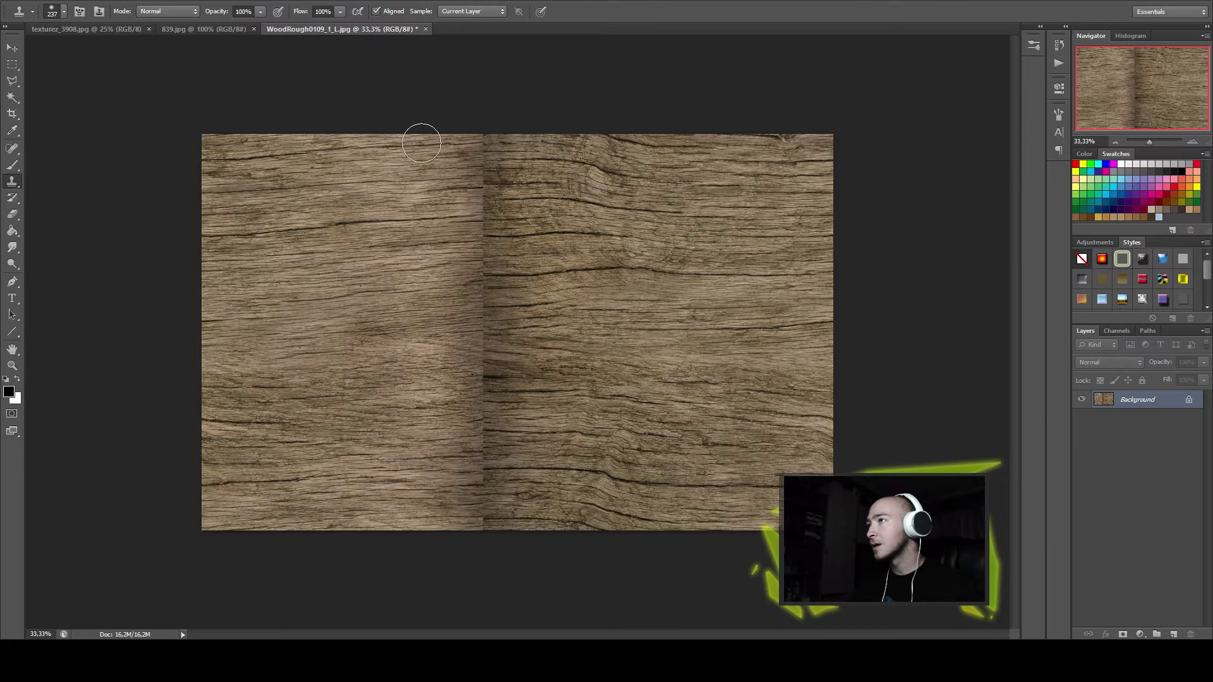
Enlarge the clone brush, sample near the top edge, and clone down and across the vertical seam.
key(bracketright)
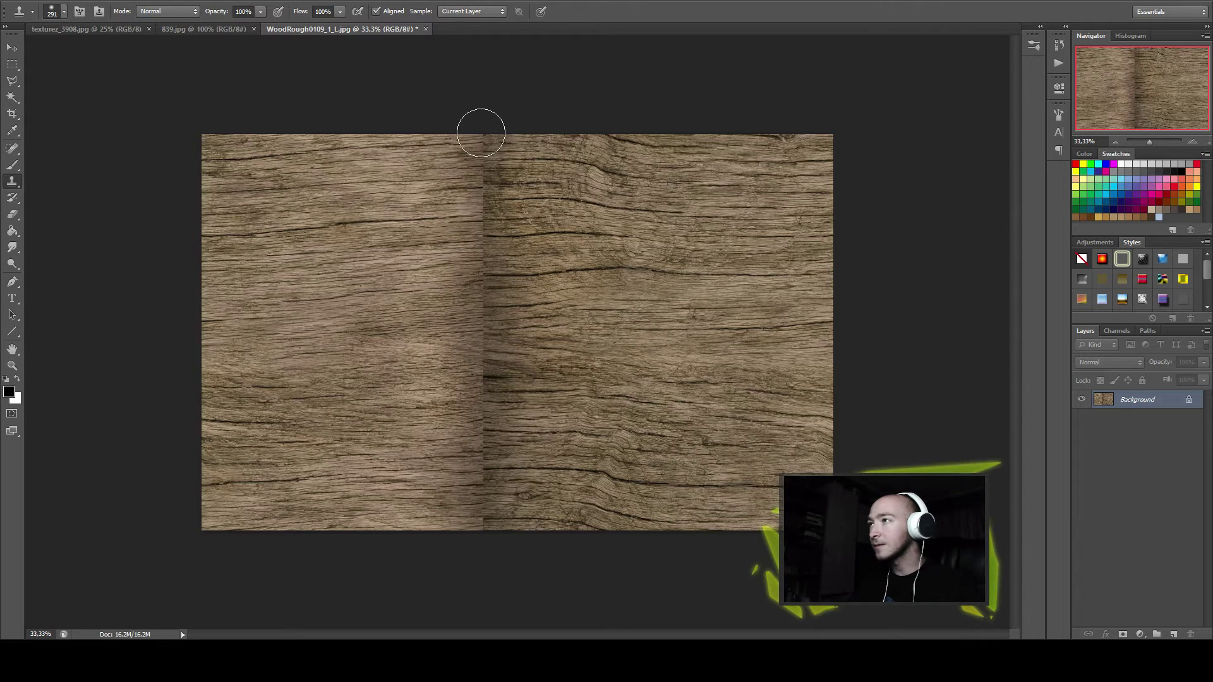
alt+click(329, 134)
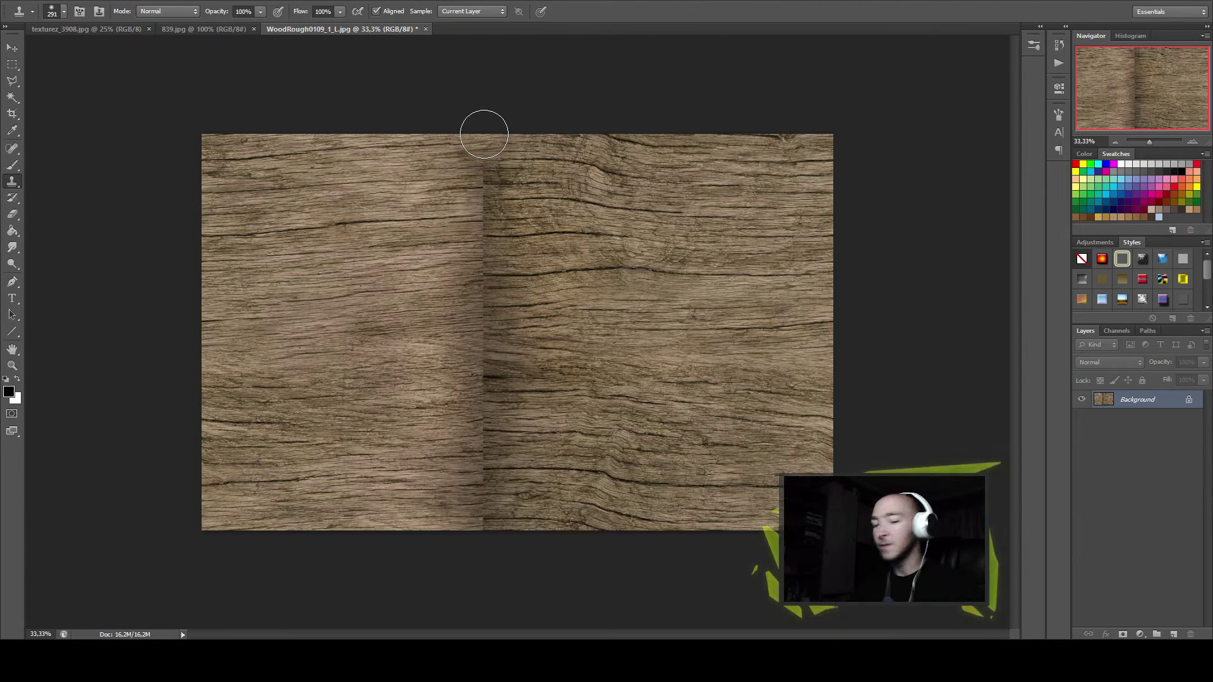
mouse_move(484, 134)
mouse_down()
mouse_move(494, 366)
mouse_move(479, 538)
mouse_up()
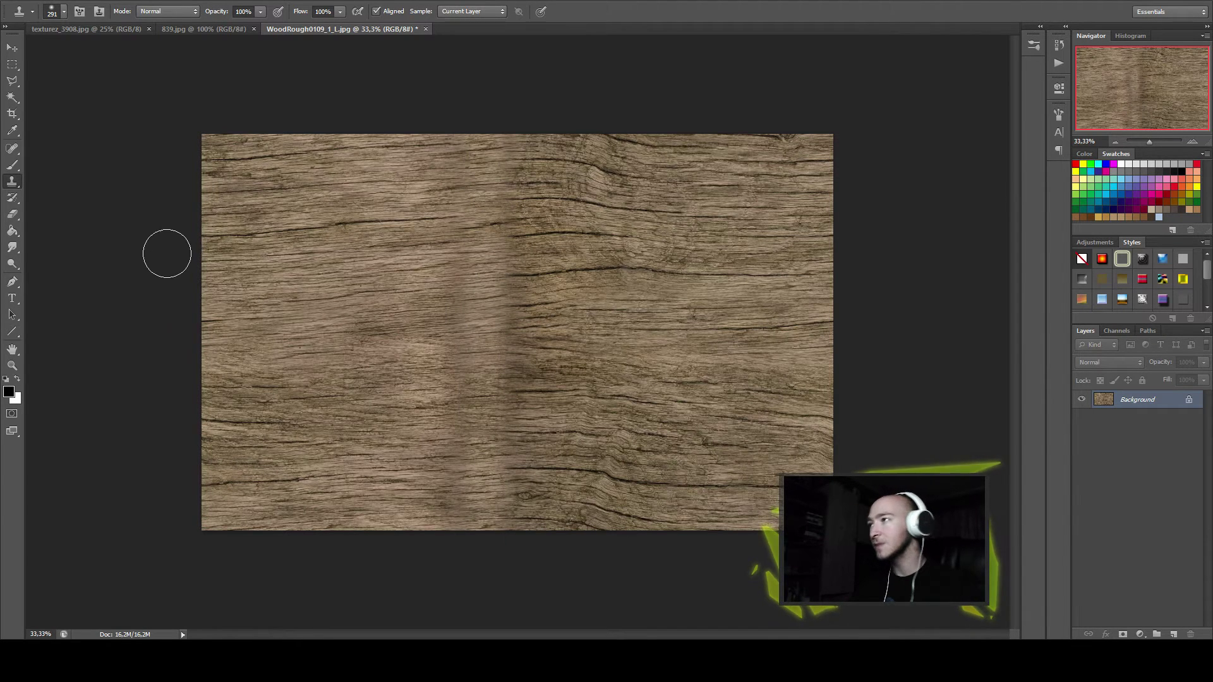
alt+right_click(328, 266)
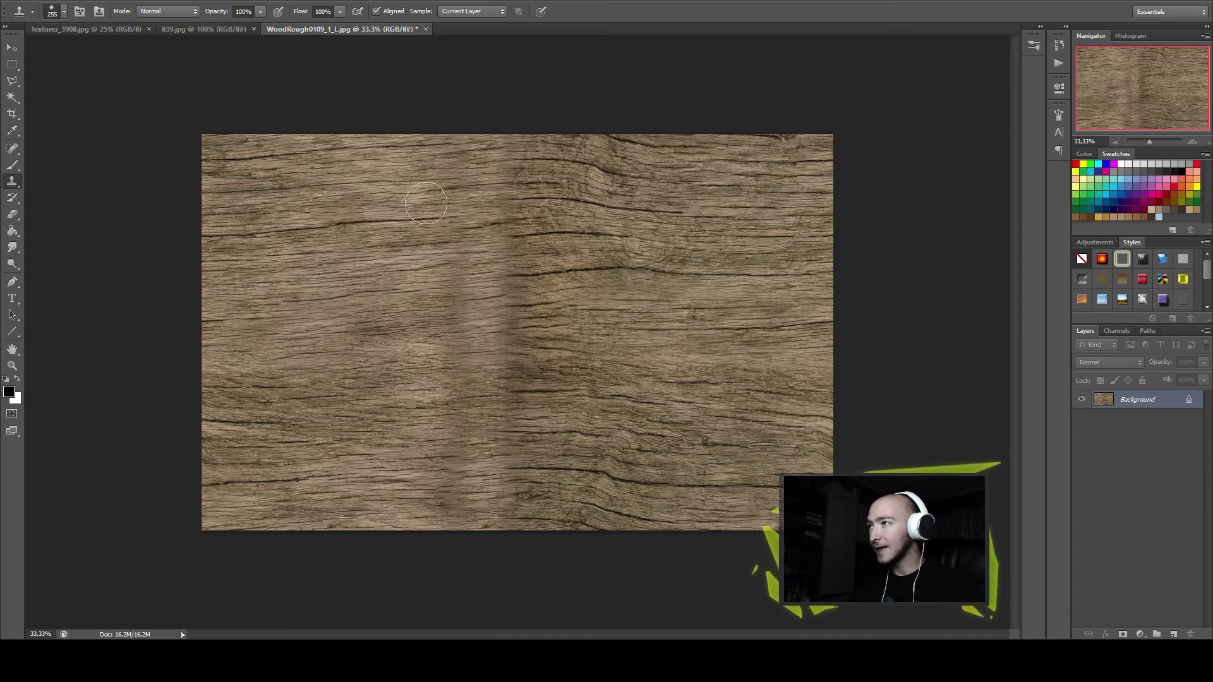
alt+click(395, 268)
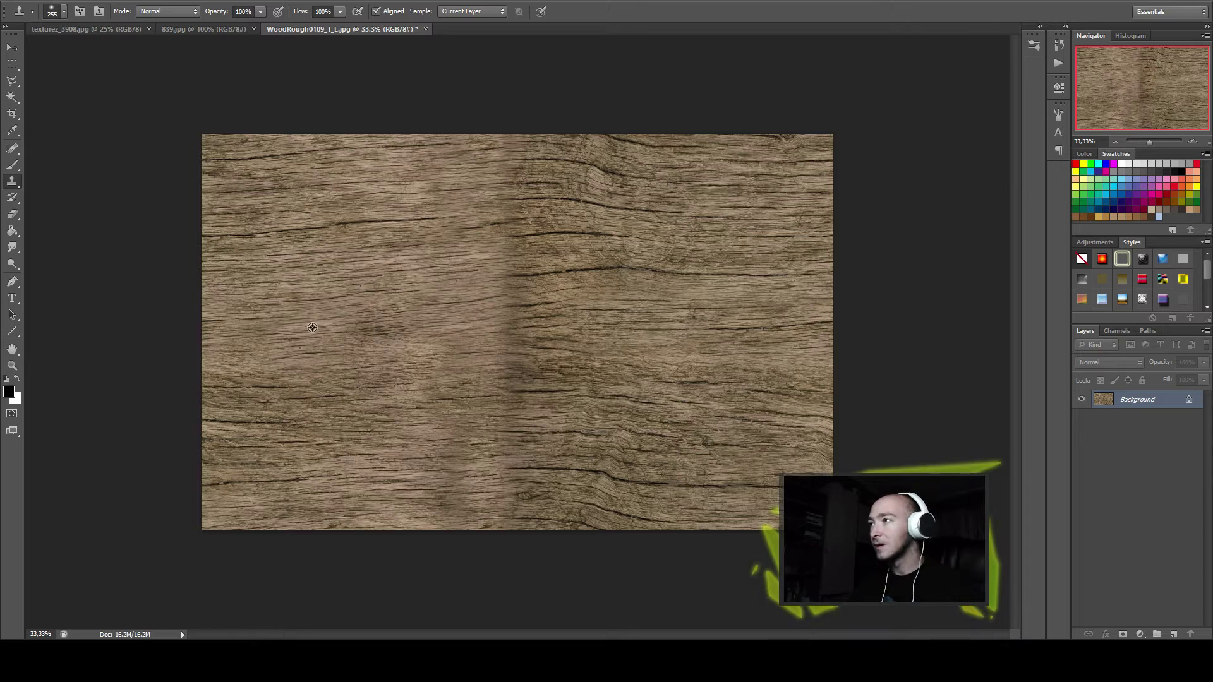
drag(446, 353, 431, 360)
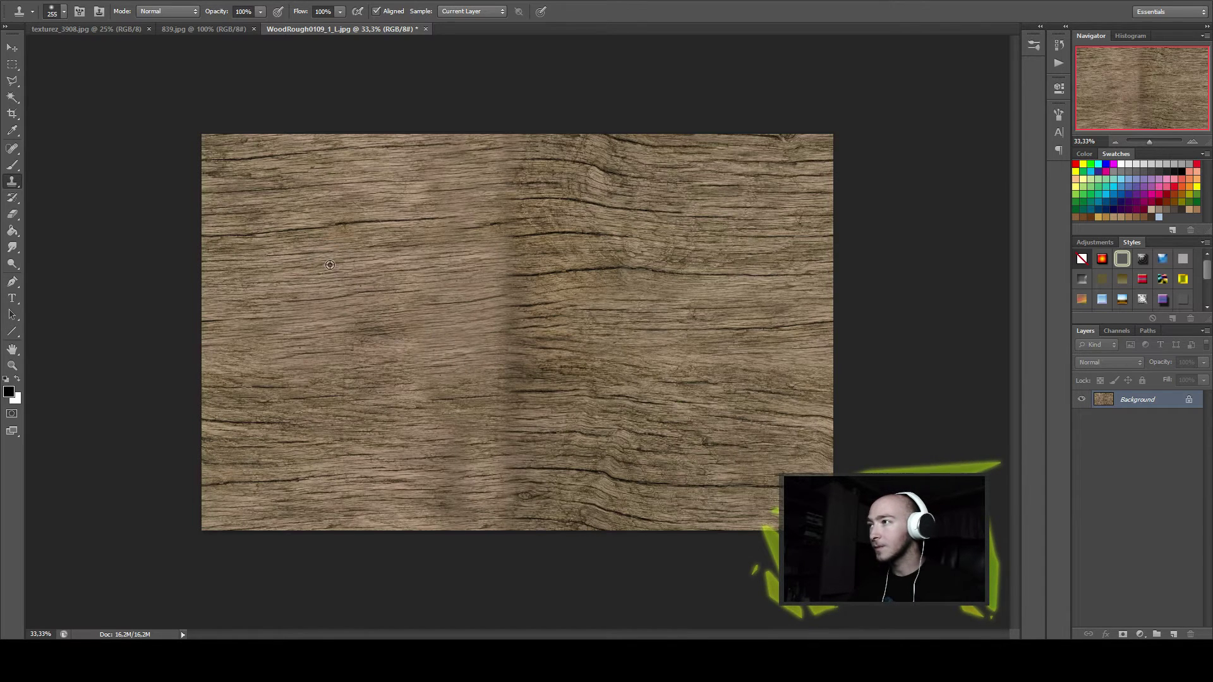
drag(448, 307, 556, 288)
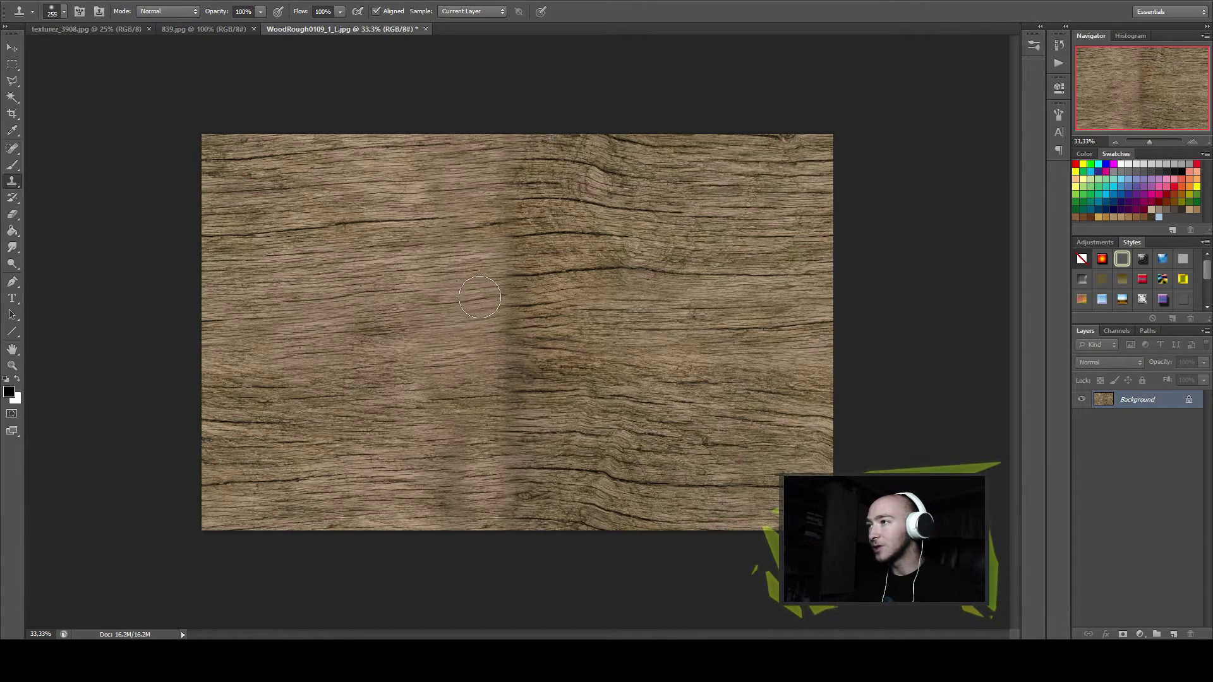
Clone wood over the upper seam, the dark blotch, the lower cracks and the pinkish patch.
alt+right_click(418, 274)
drag(512, 193, 565, 161)
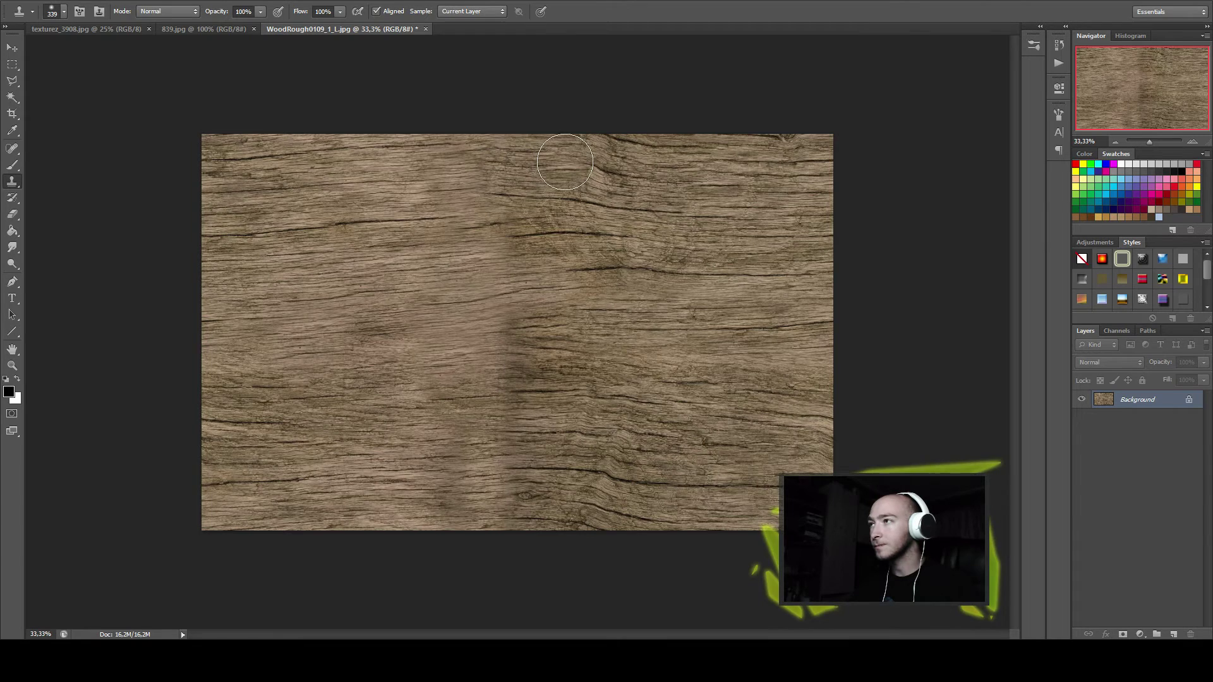
alt+click(690, 328)
mouse_move(474, 311)
mouse_down()
mouse_move(532, 324)
mouse_move(511, 401)
mouse_move(537, 357)
mouse_up()
alt+click(655, 355)
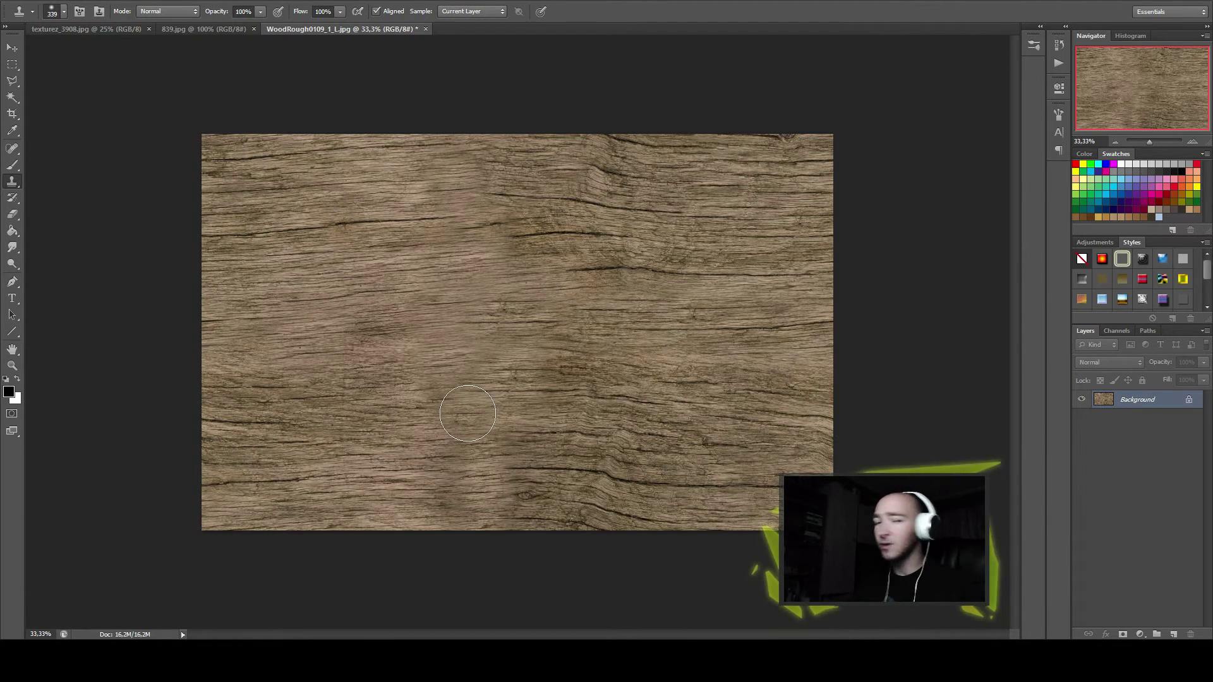
alt+click(673, 463)
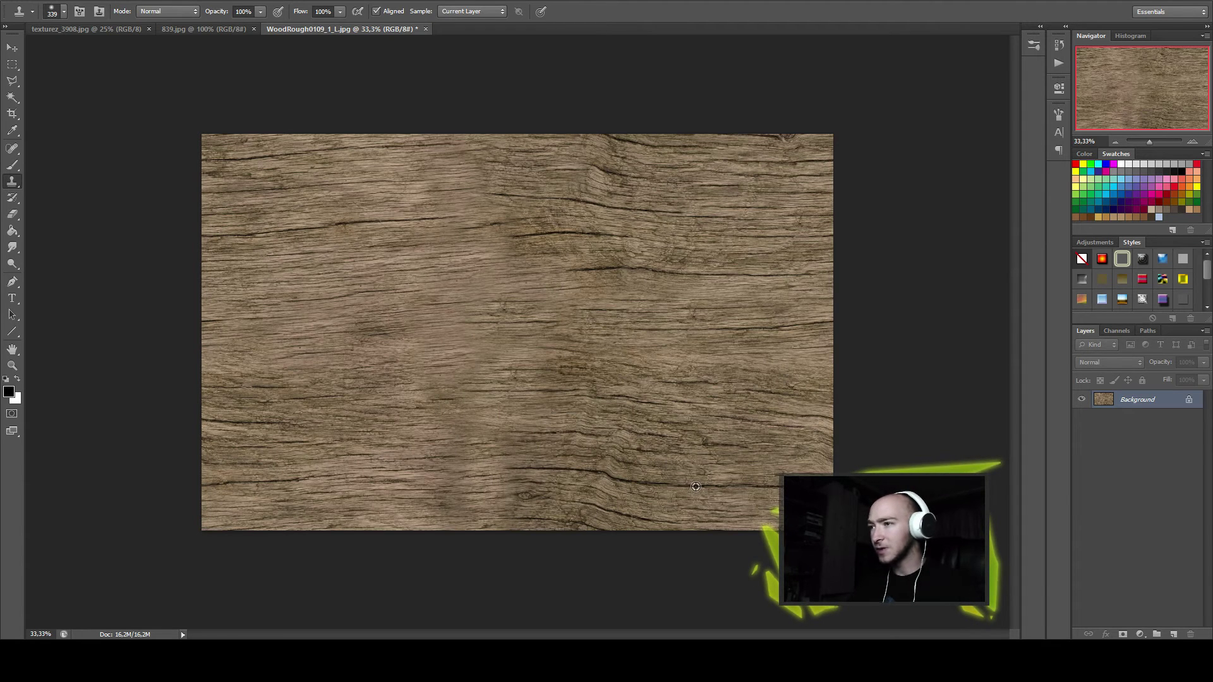
drag(501, 466, 411, 464)
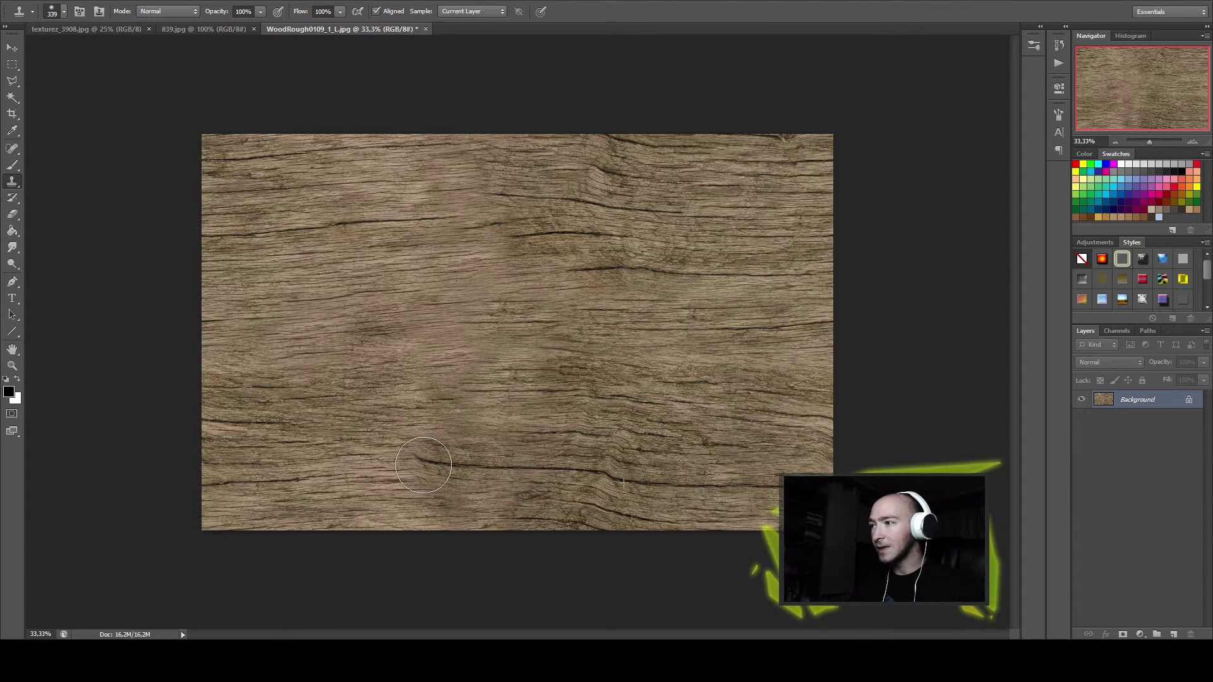
alt+click(671, 341)
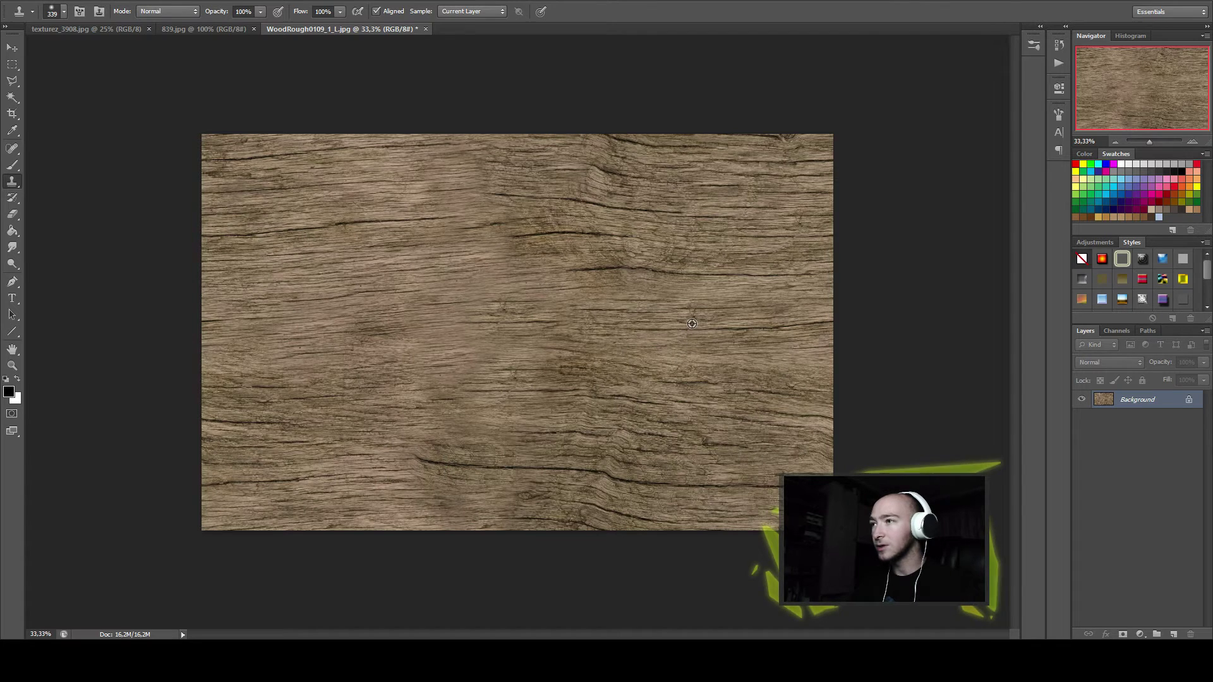
drag(405, 288, 519, 341)
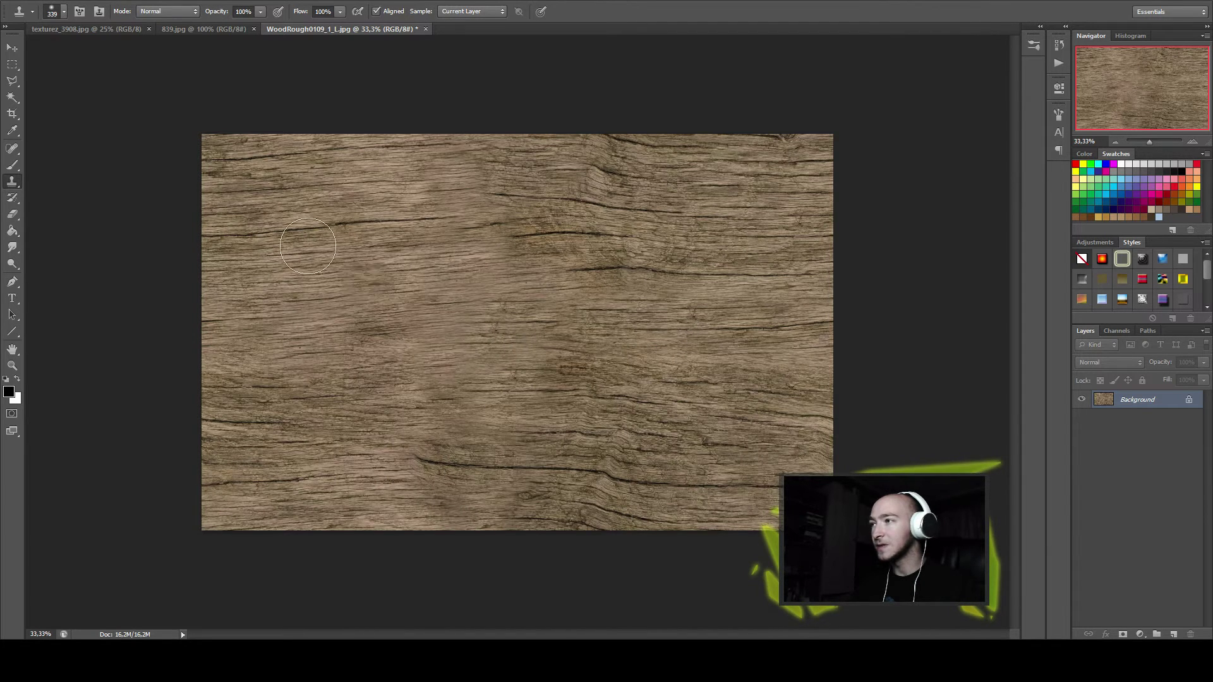
Resize the clone brush larger and repaint the middle wood area to hide the remaining seam.
alt+right_click(392, 215)
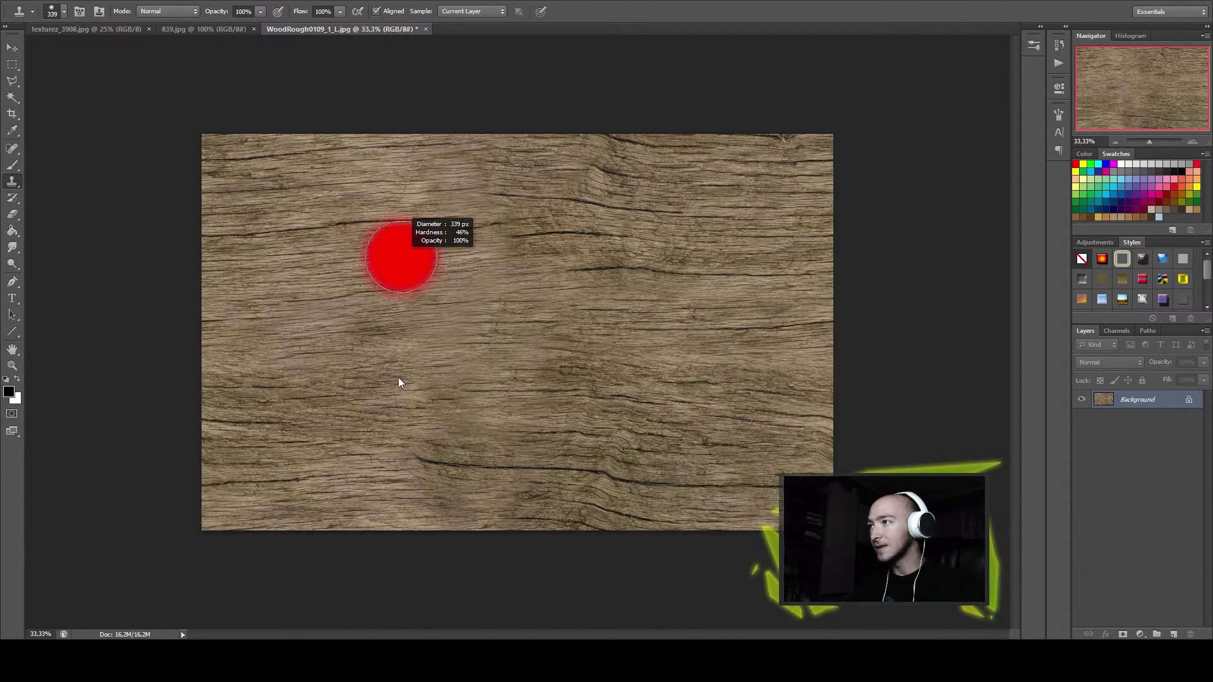
drag(369, 222, 338, 293)
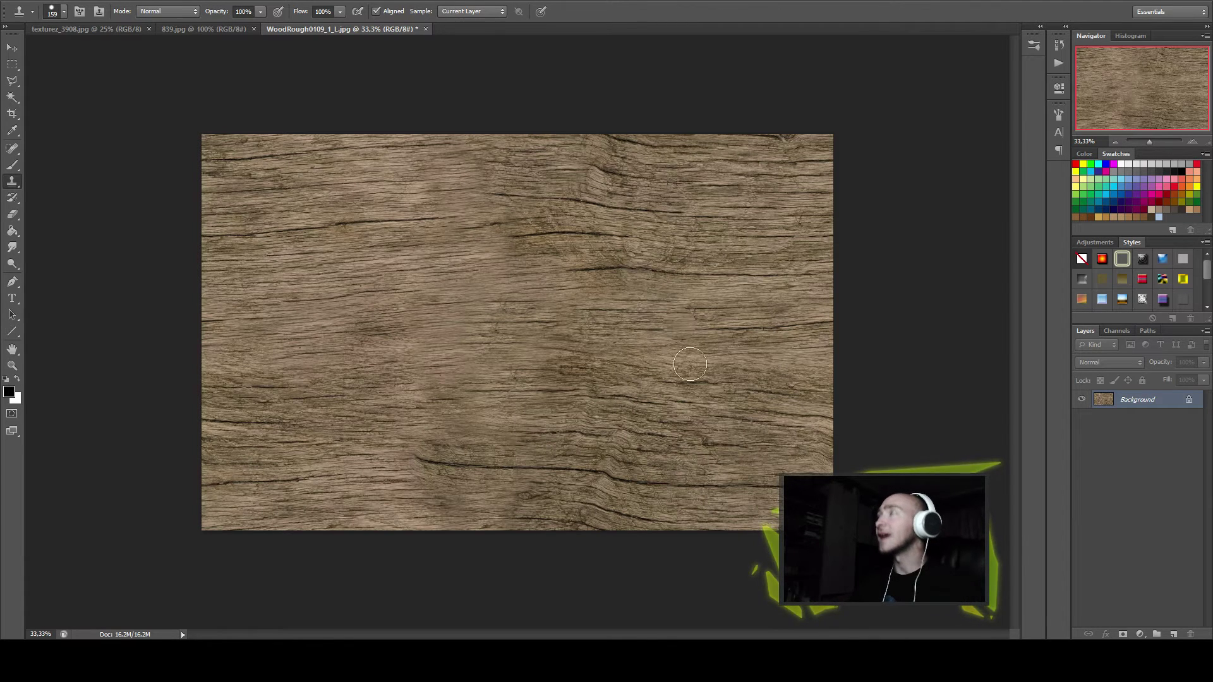
alt+right_click(712, 292)
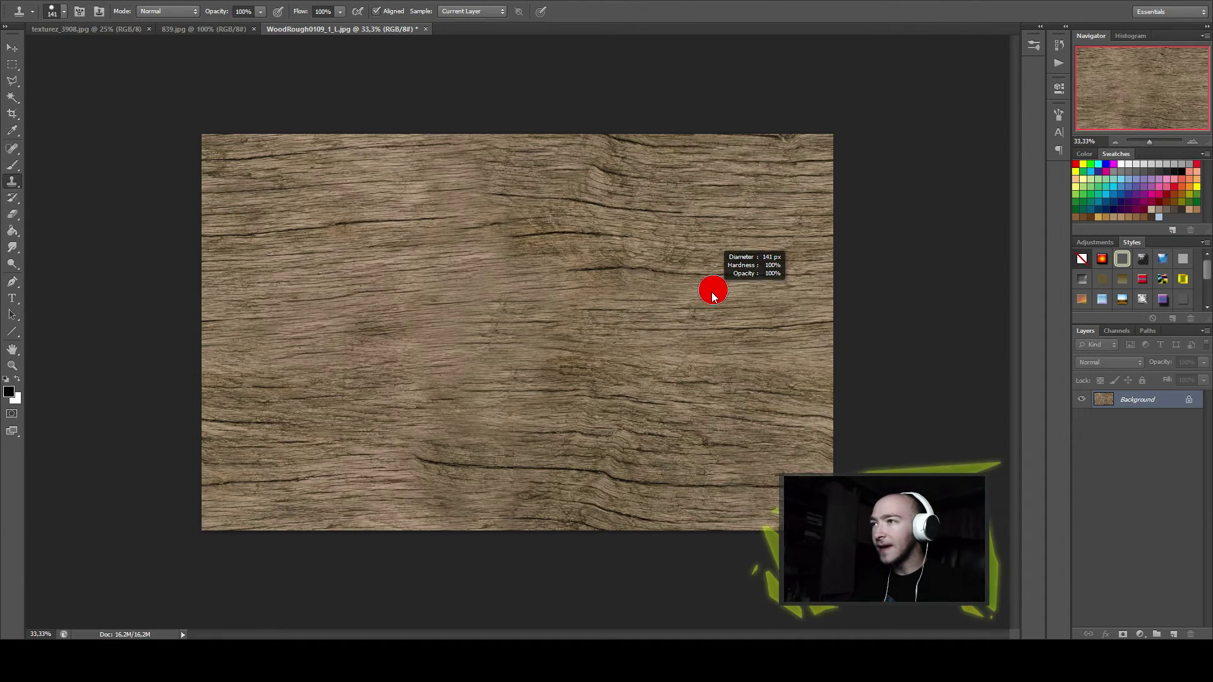
alt+right_click(697, 344)
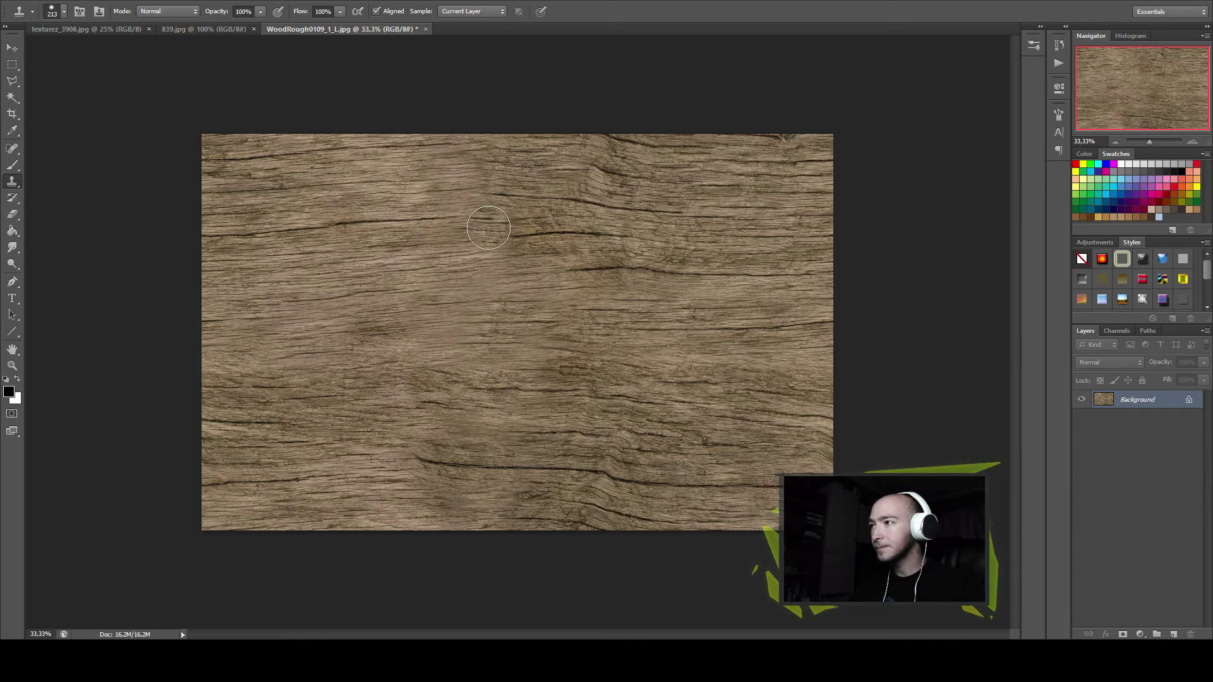
alt+right_click(552, 306)
alt+right_click(522, 311)
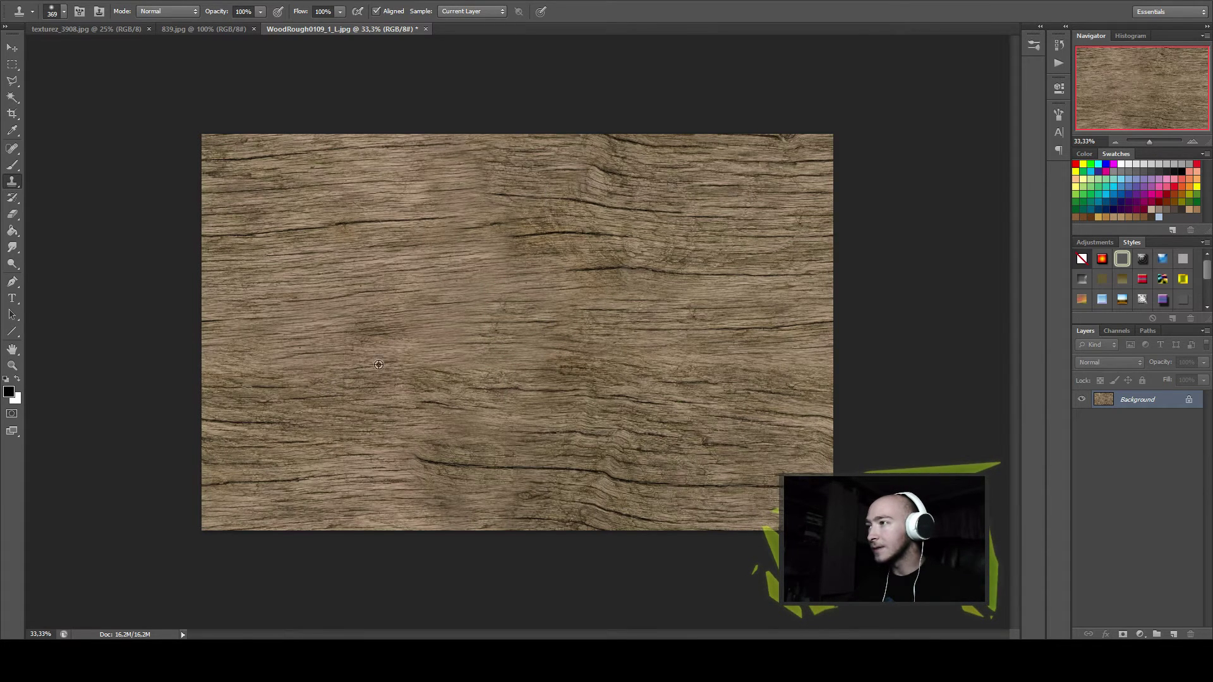
mouse_move(449, 327)
mouse_down()
mouse_move(406, 324)
mouse_move(482, 324)
mouse_up()
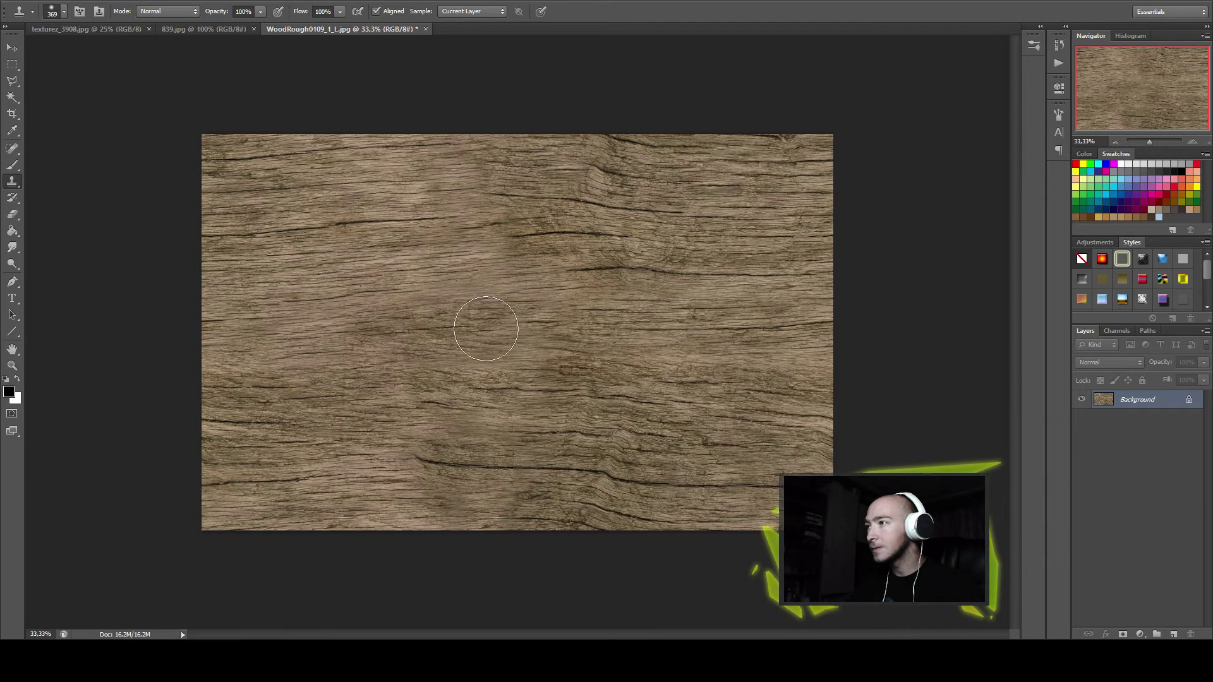
Preview an Offset on the wood, then check the Image Size in pixels and cancel.
click(208, 0)
mouse_move(210, 215)
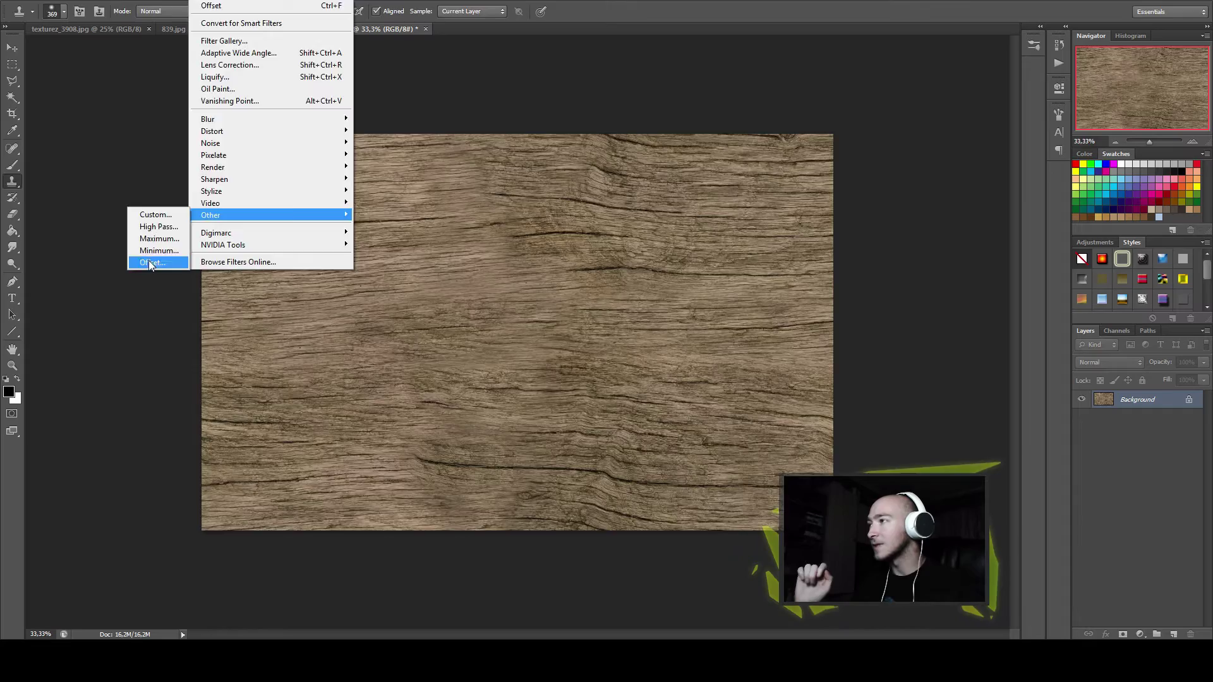
click(152, 262)
mouse_move(867, 216)
mouse_down()
mouse_move(895, 211)
mouse_move(904, 184)
mouse_move(880, 188)
mouse_move(869, 193)
mouse_move(921, 194)
mouse_up()
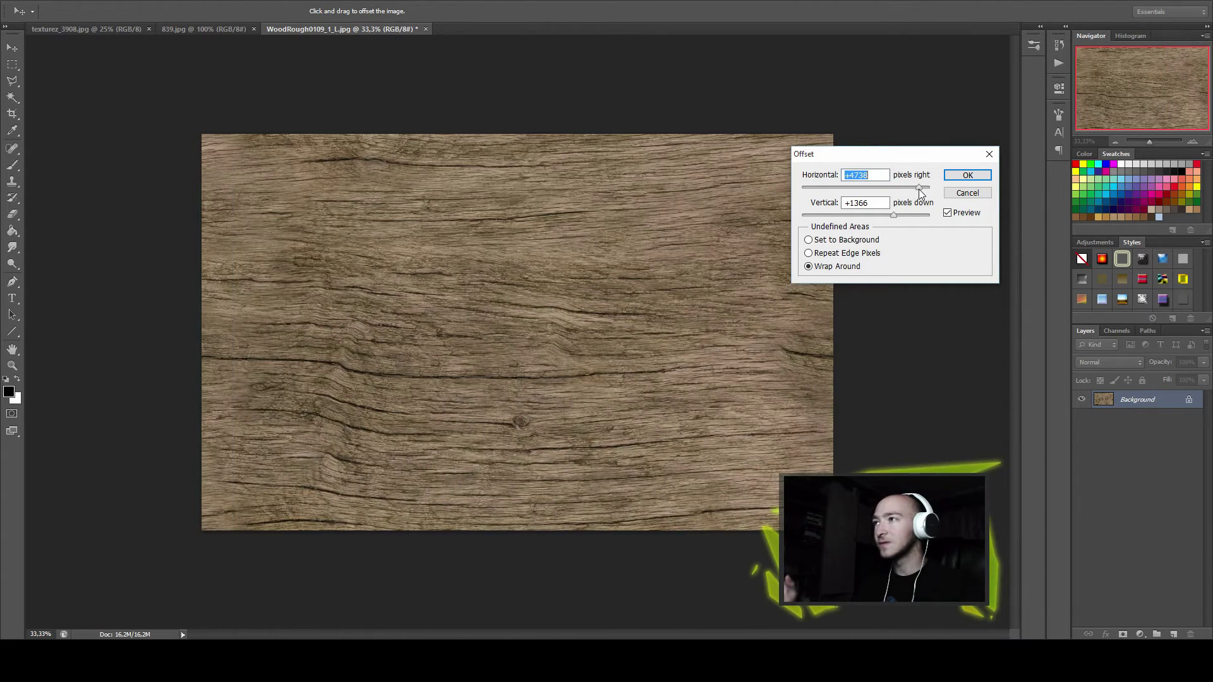
key(alt+i)
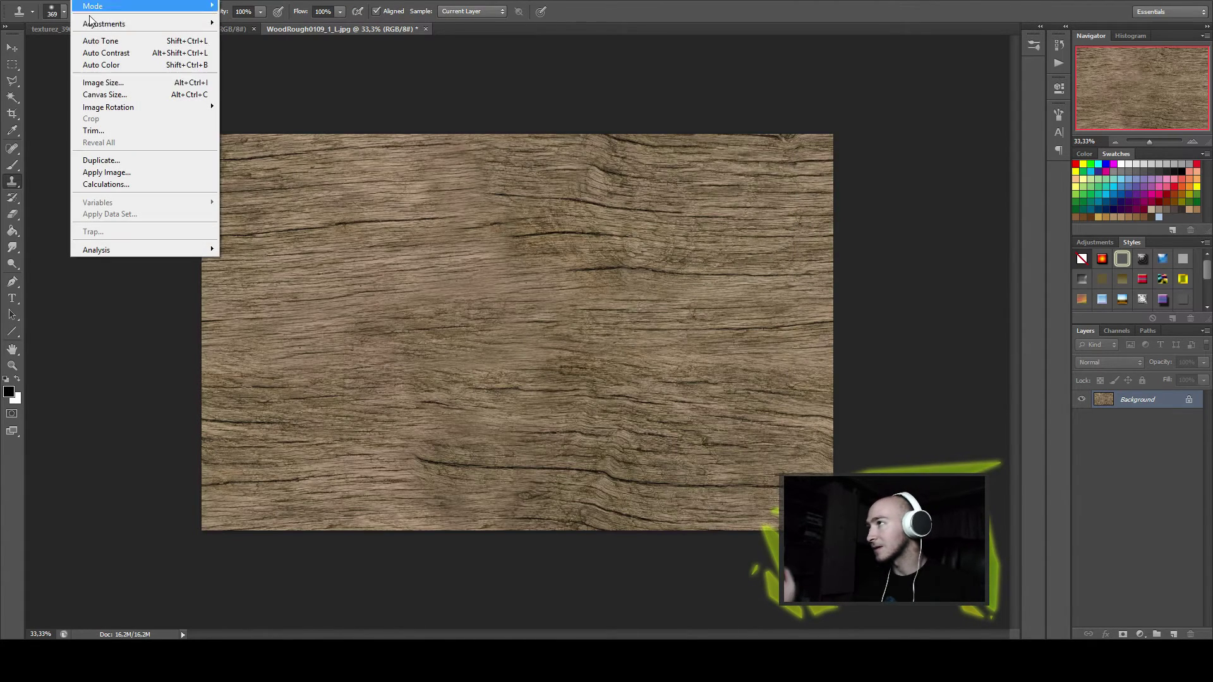
click(114, 87)
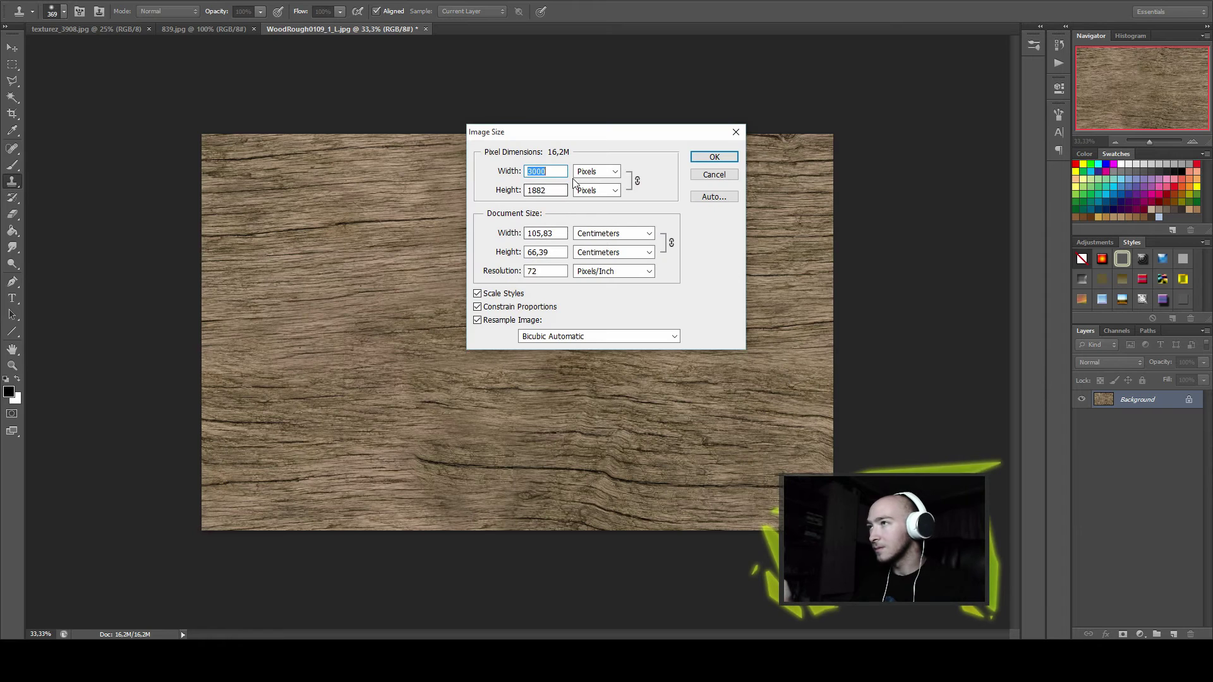
click(597, 171)
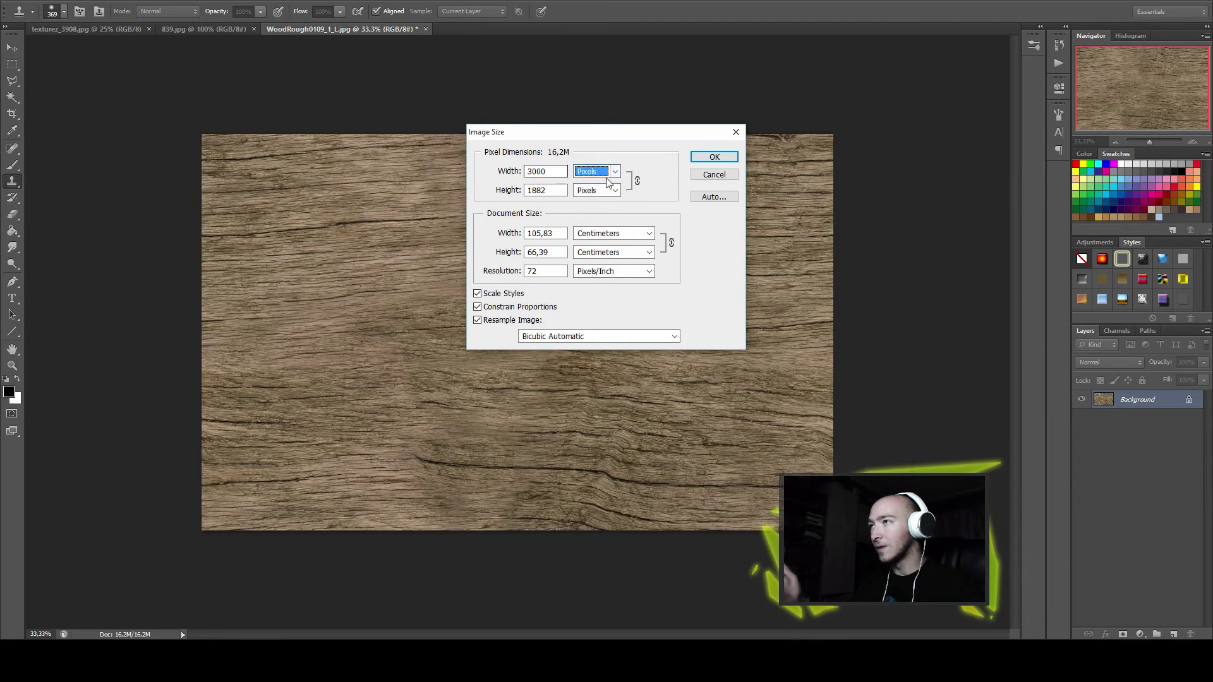
click(731, 173)
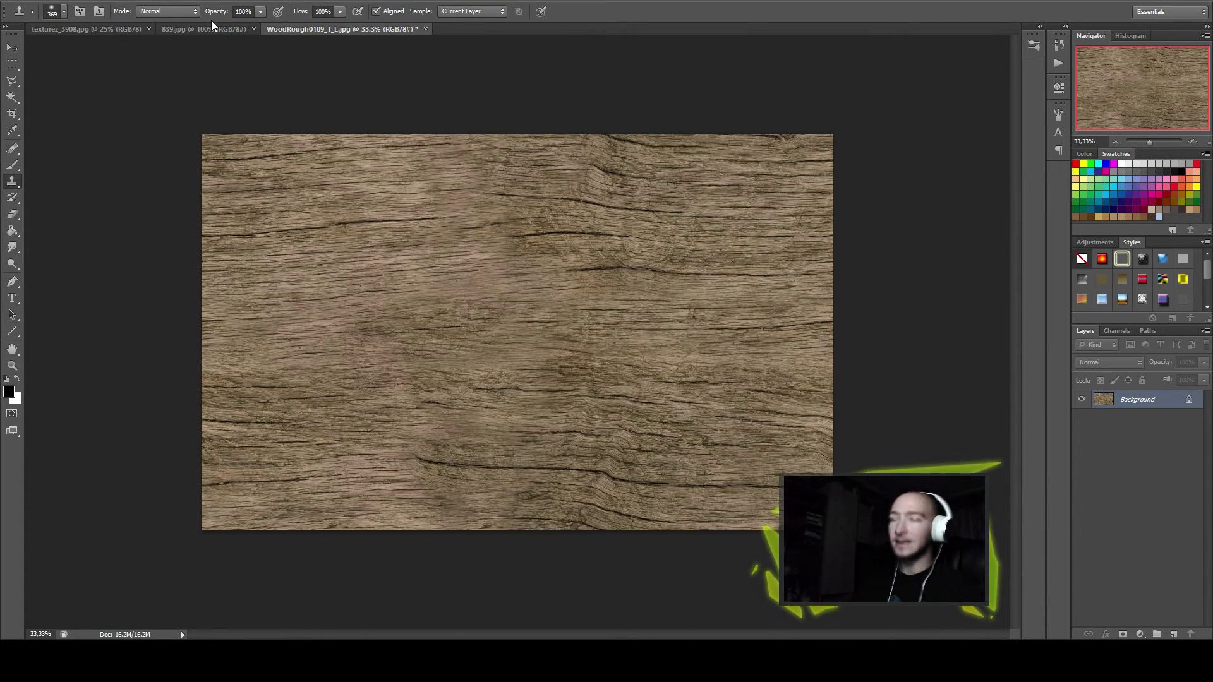
Apply a wrap-around Offset of 2277 pixels right with 0 vertical to the wood.
key(alt+t)
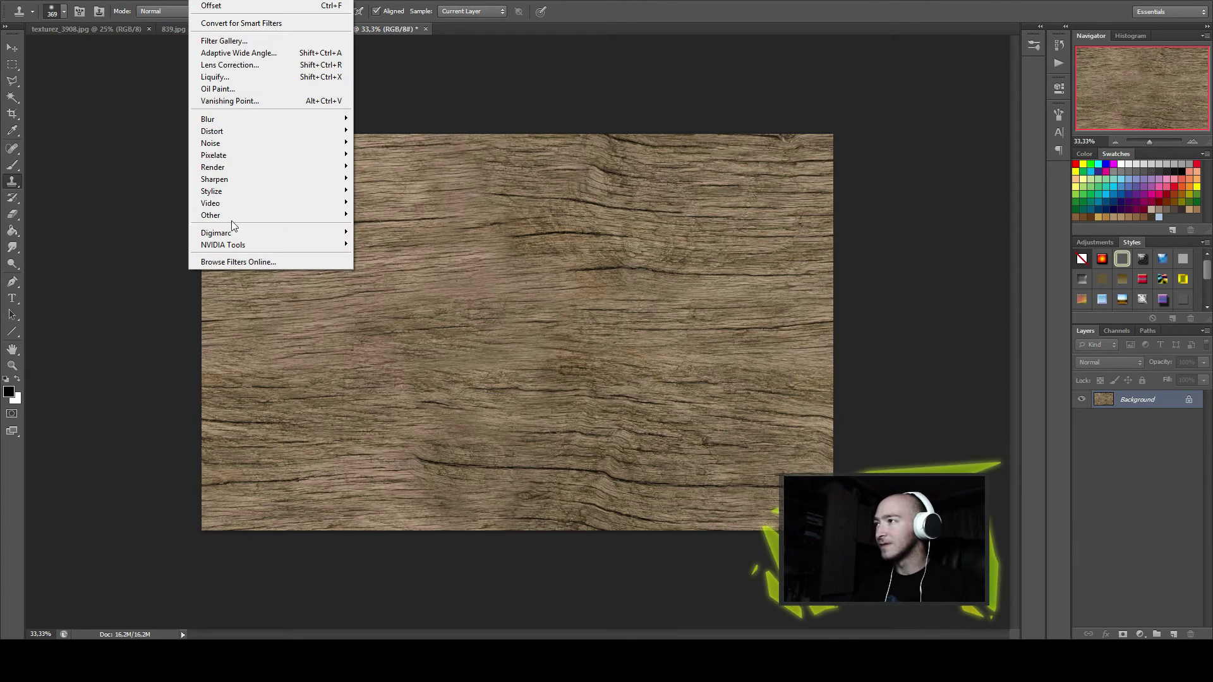
mouse_move(211, 214)
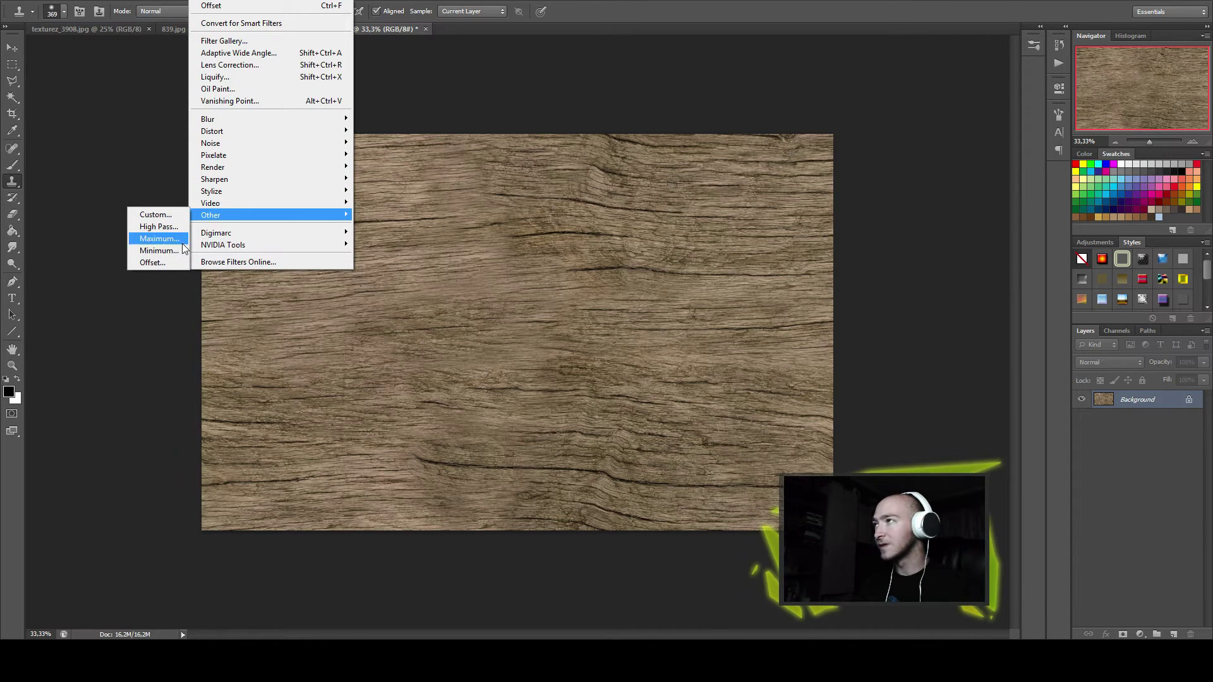
click(158, 262)
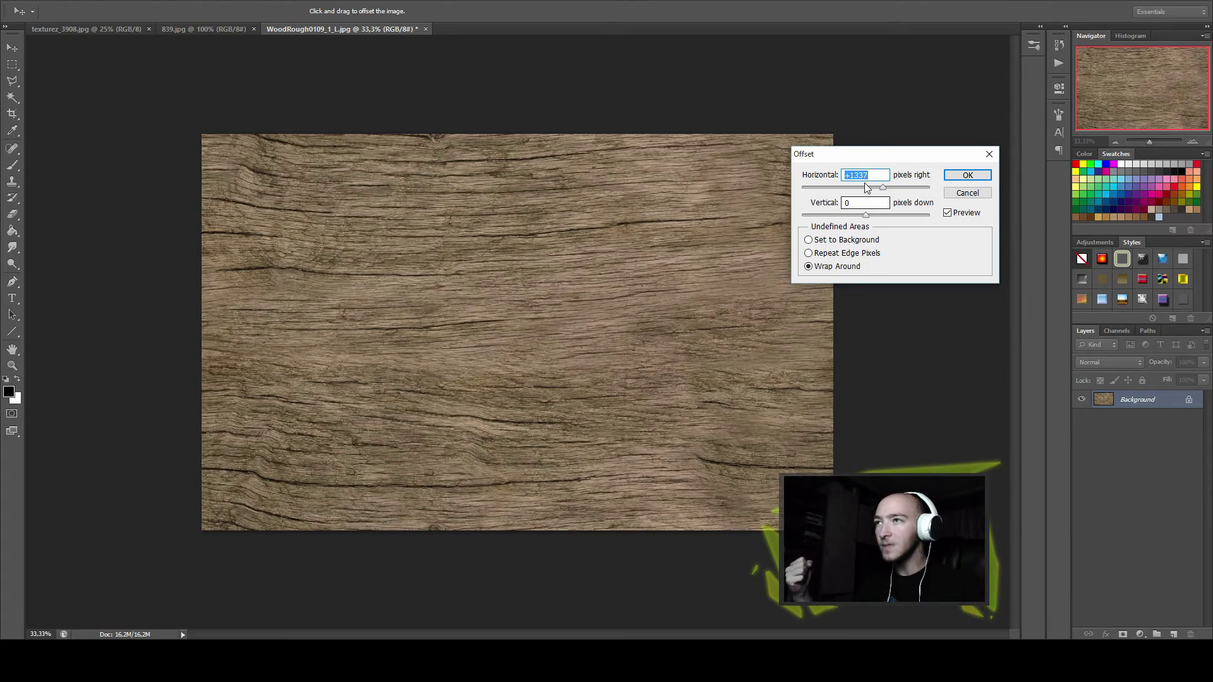
drag(877, 183, 205, 219)
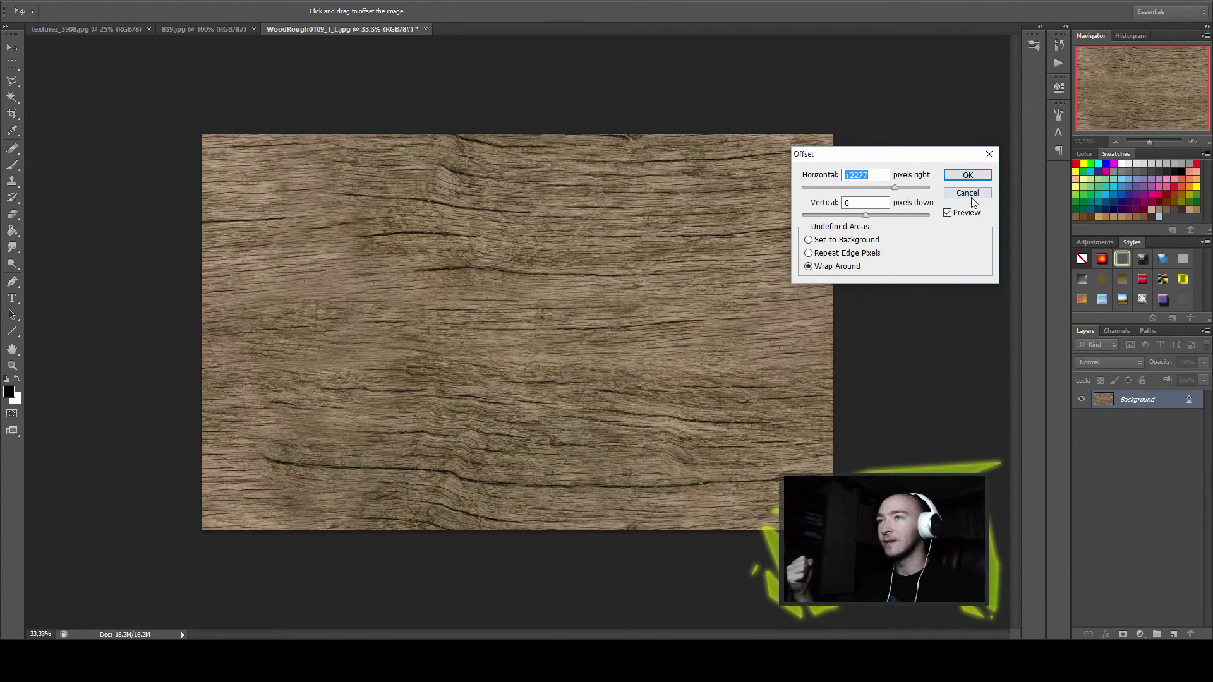
key(Return)
key(s)
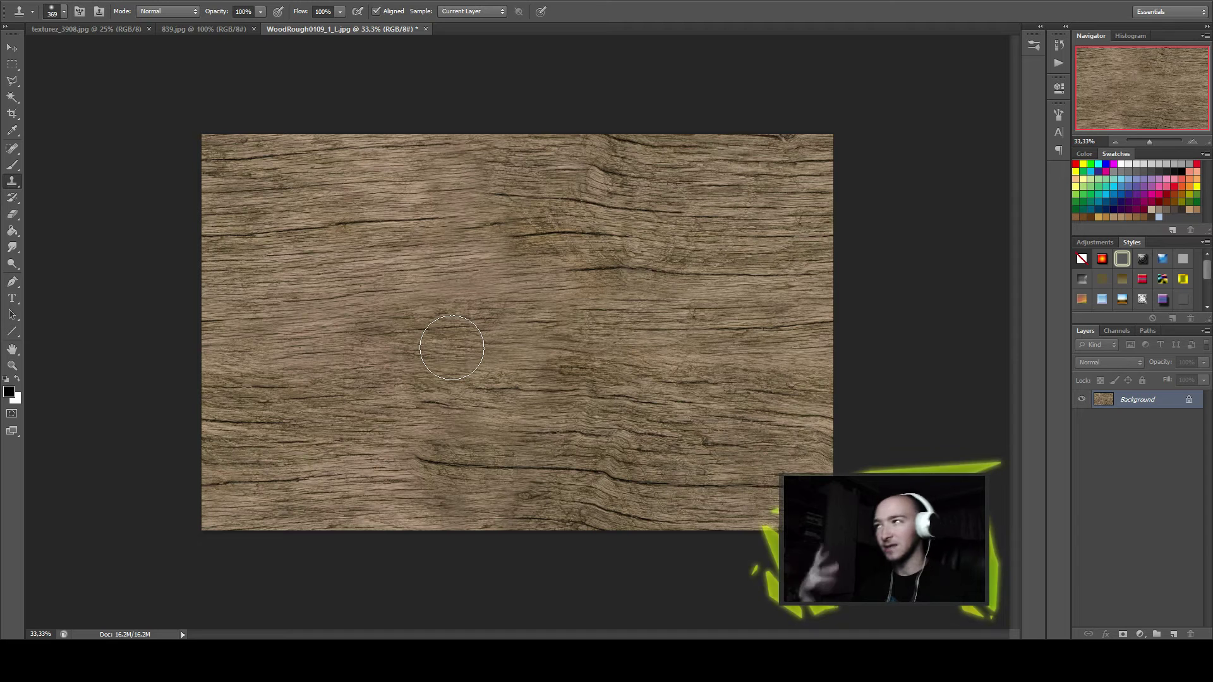
Preview and cancel an Offset on the 839.jpg roof tiles, then switch to the brick wall image.
click(209, 29)
mouse_move(410, 329)
mouse_down()
mouse_move(290, 325)
mouse_move(562, 336)
mouse_up()
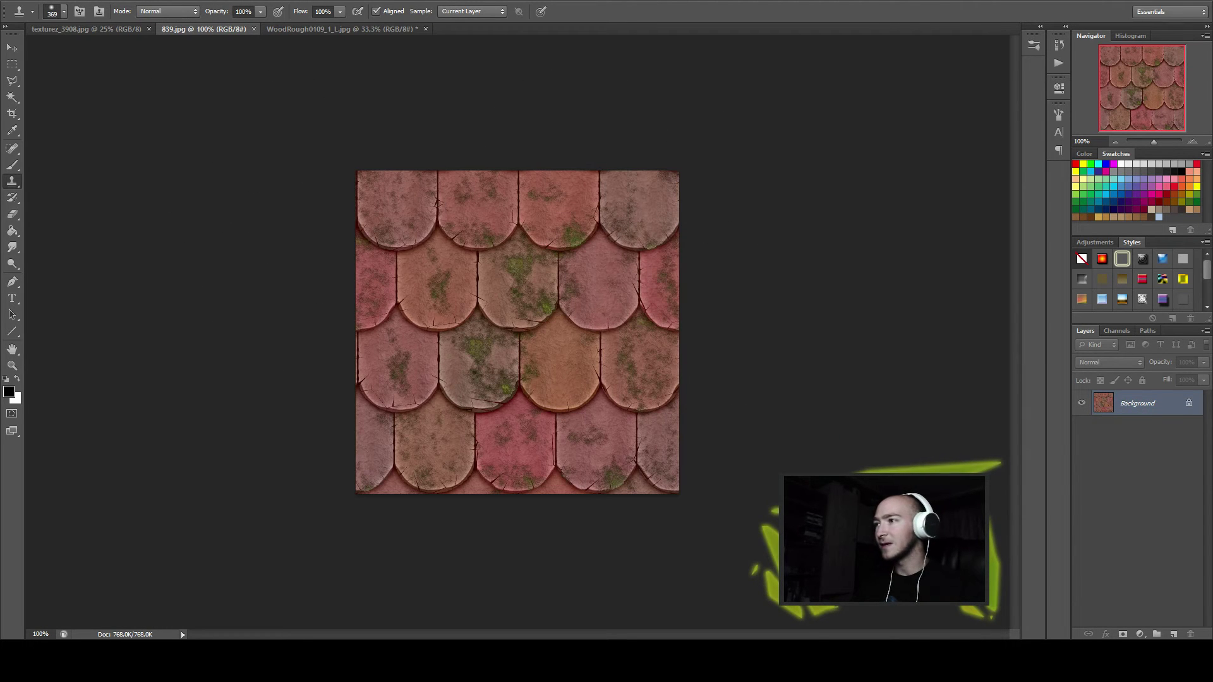
click(201, 1)
mouse_move(210, 215)
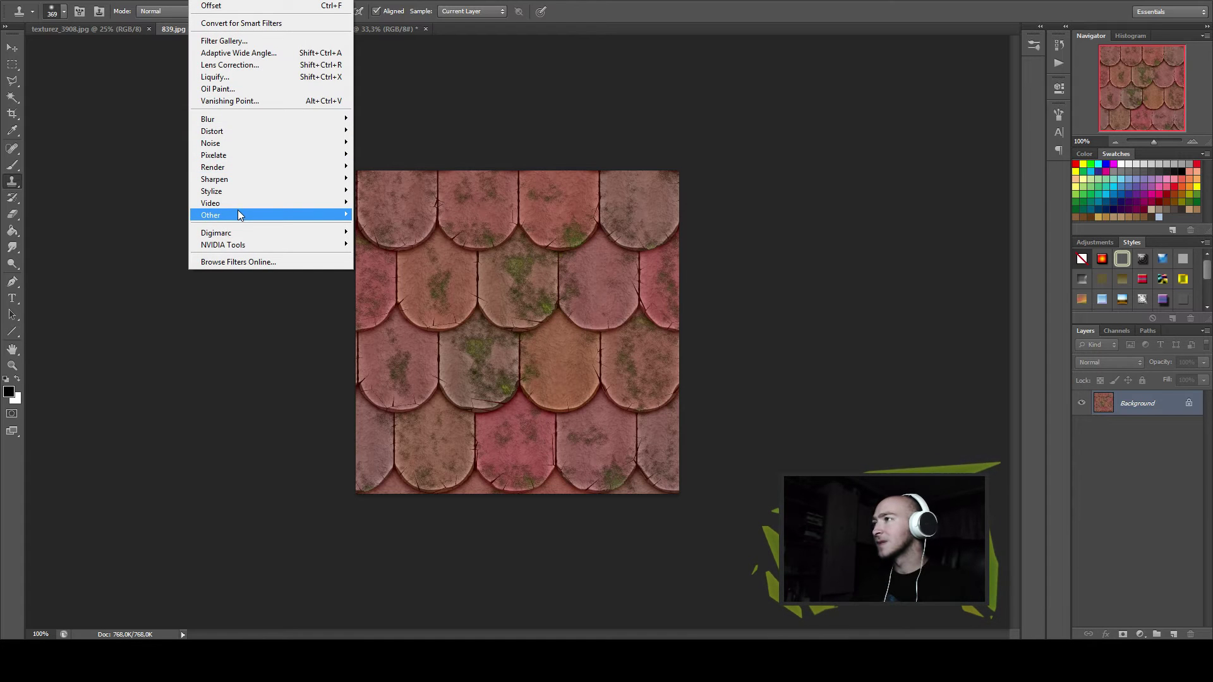
click(169, 262)
mouse_move(866, 187)
mouse_down()
mouse_move(848, 217)
mouse_move(834, 214)
mouse_up()
click(963, 192)
key(s)
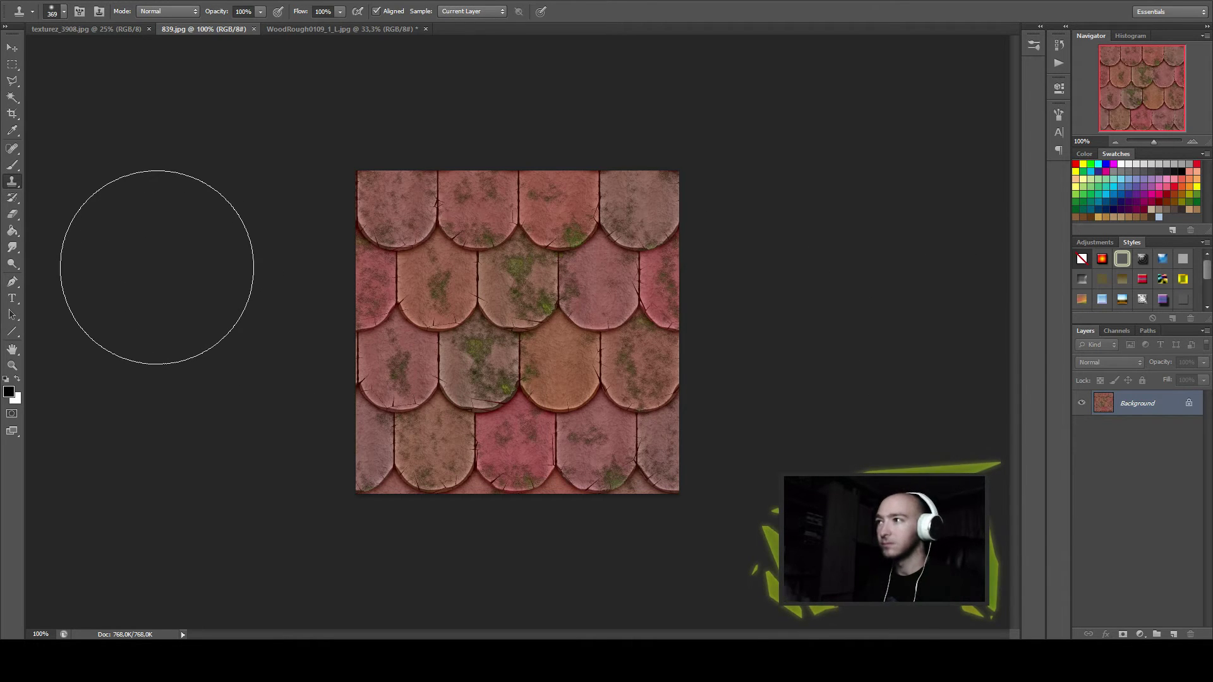
click(84, 28)
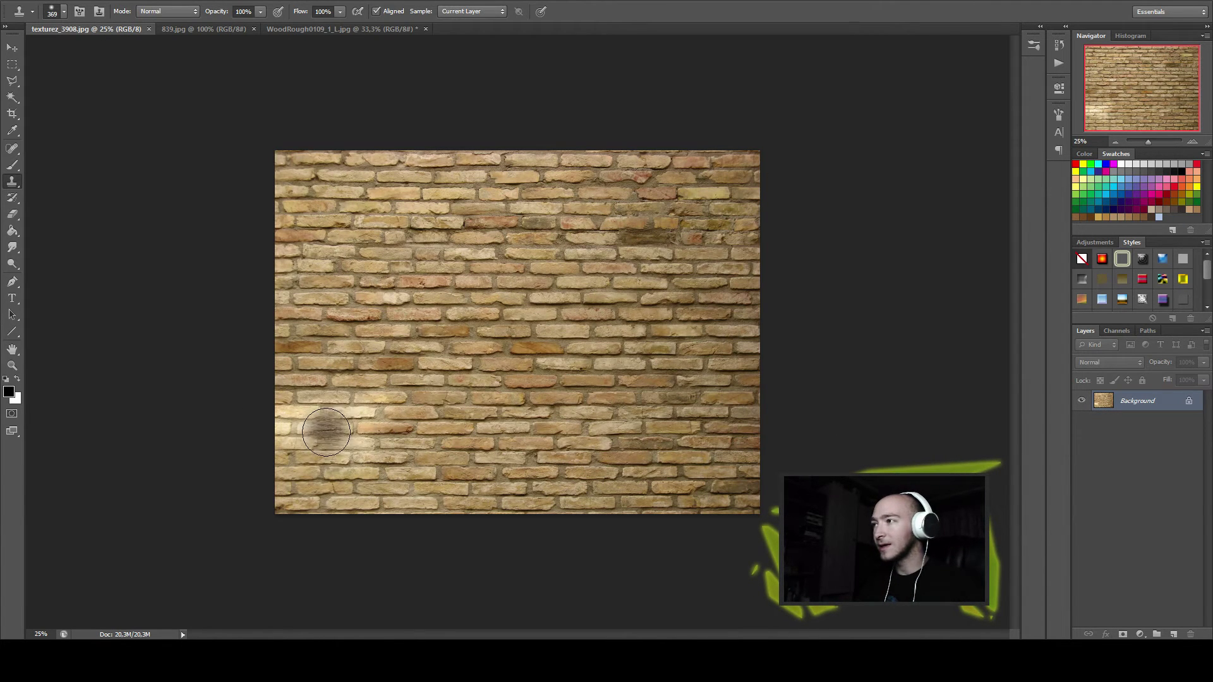
Preview and cancel an Offset on the bricks, then marquee-select the wall's right half.
click(242, 3)
mouse_move(211, 215)
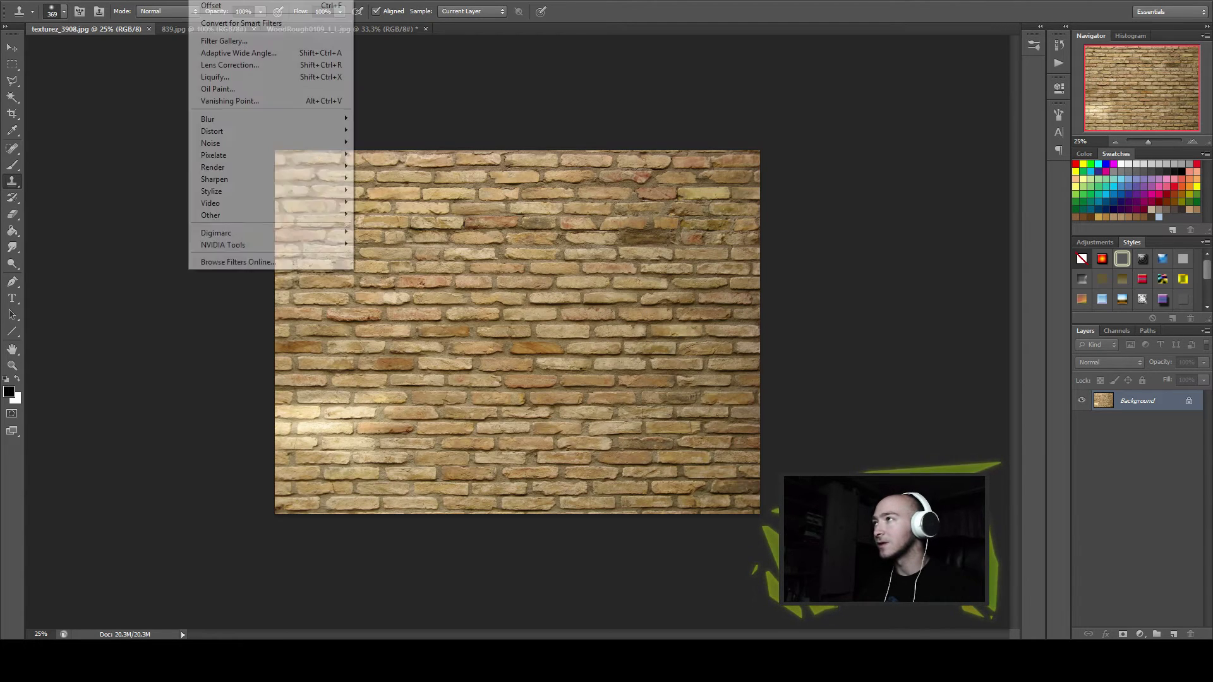
click(150, 264)
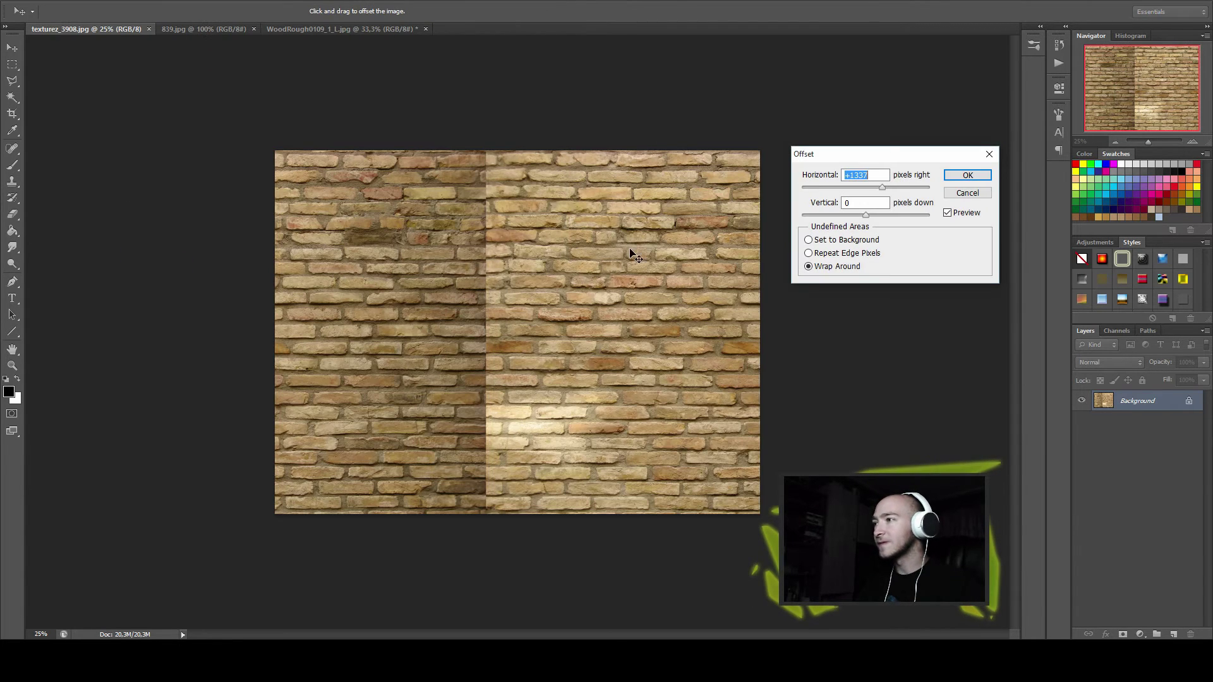
click(967, 193)
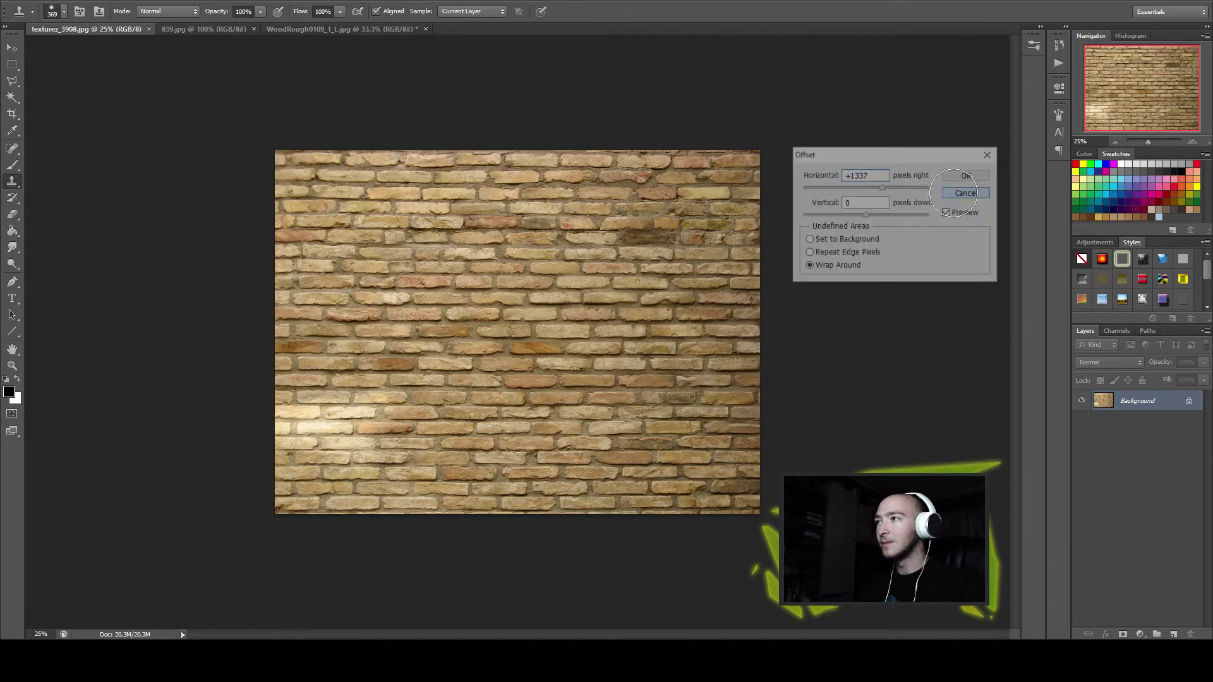
click(15, 66)
mouse_move(766, 165)
mouse_down()
mouse_move(499, 597)
mouse_move(513, 596)
mouse_up()
Duplicate the Background layer as Background copy and convert it to a smart object.
right_click(1154, 398)
click(1124, 423)
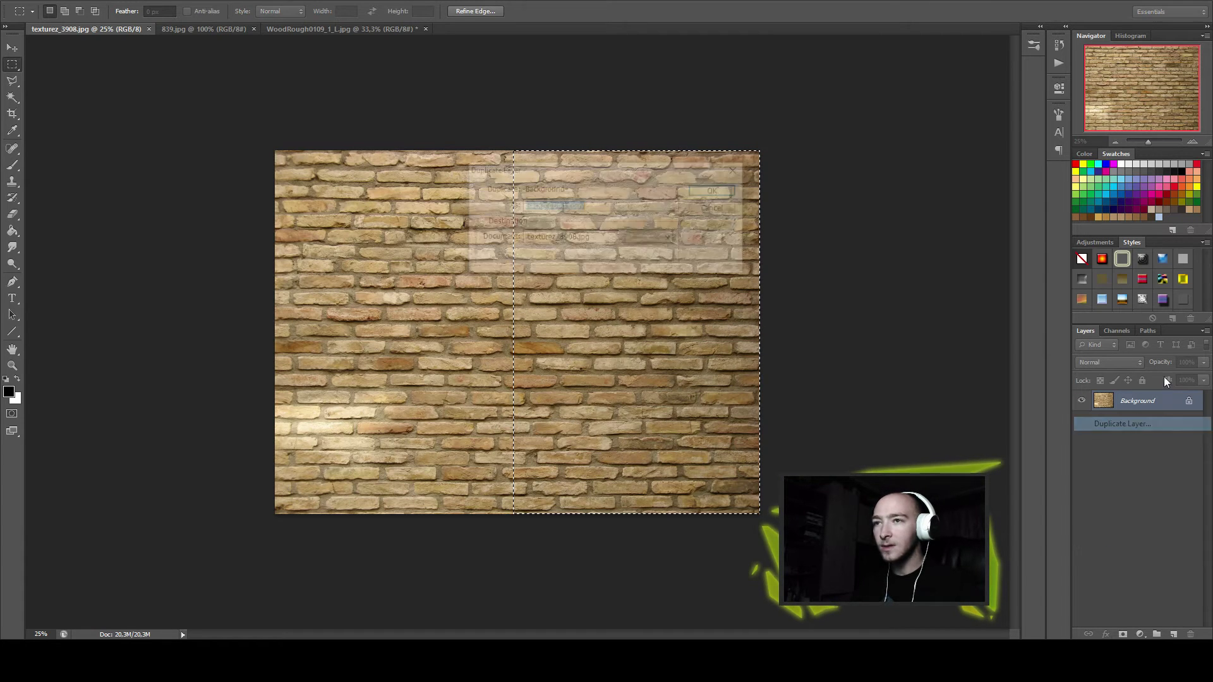
key(Return)
right_click(1136, 398)
click(1018, 238)
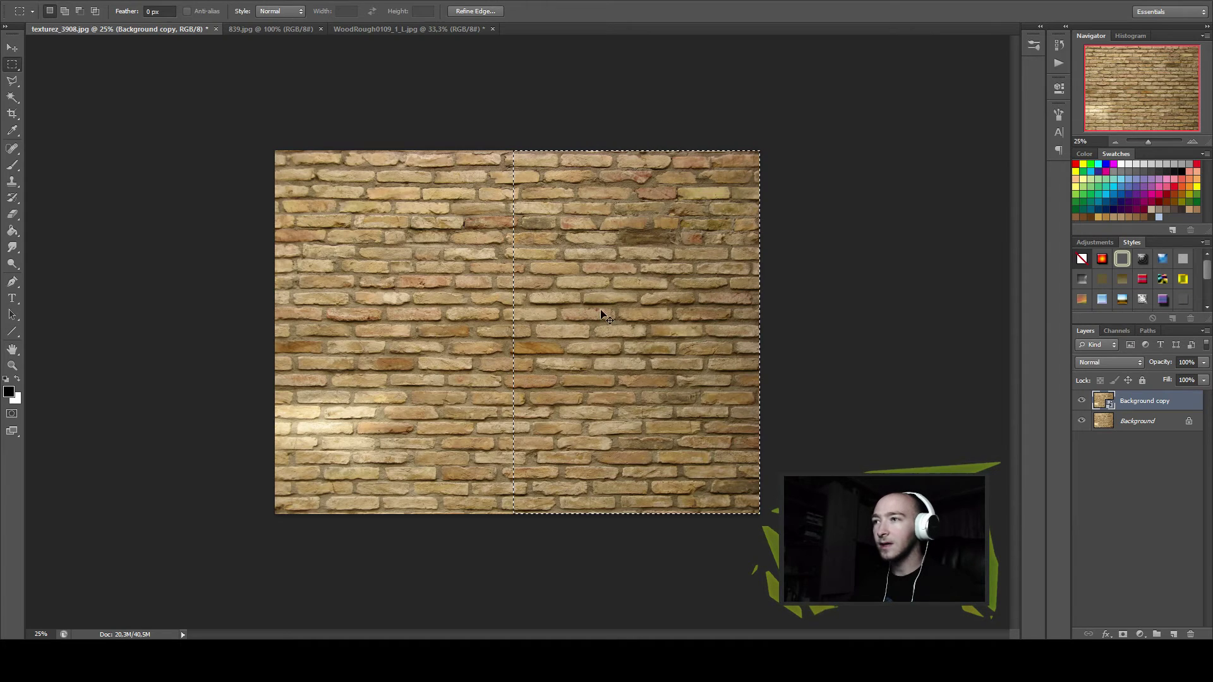
Copy the right-half selection to Layer 1 and flip it horizontally onto the left half.
right_click(693, 341)
click(744, 436)
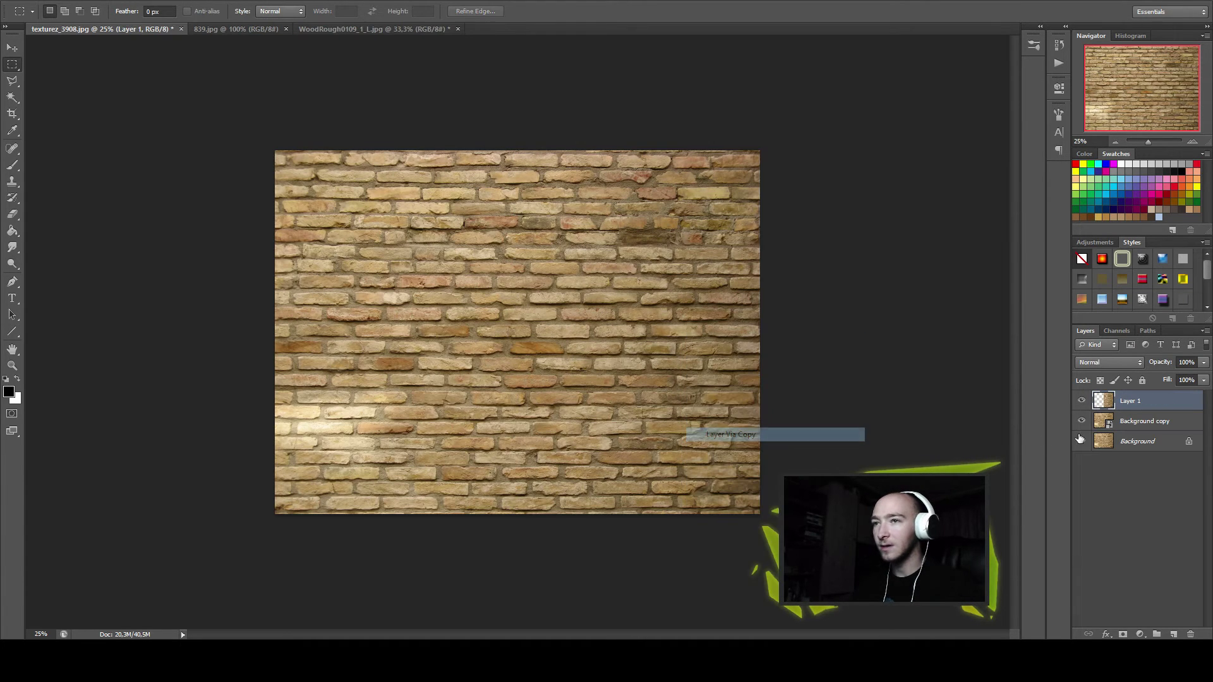
key(ctrl+t)
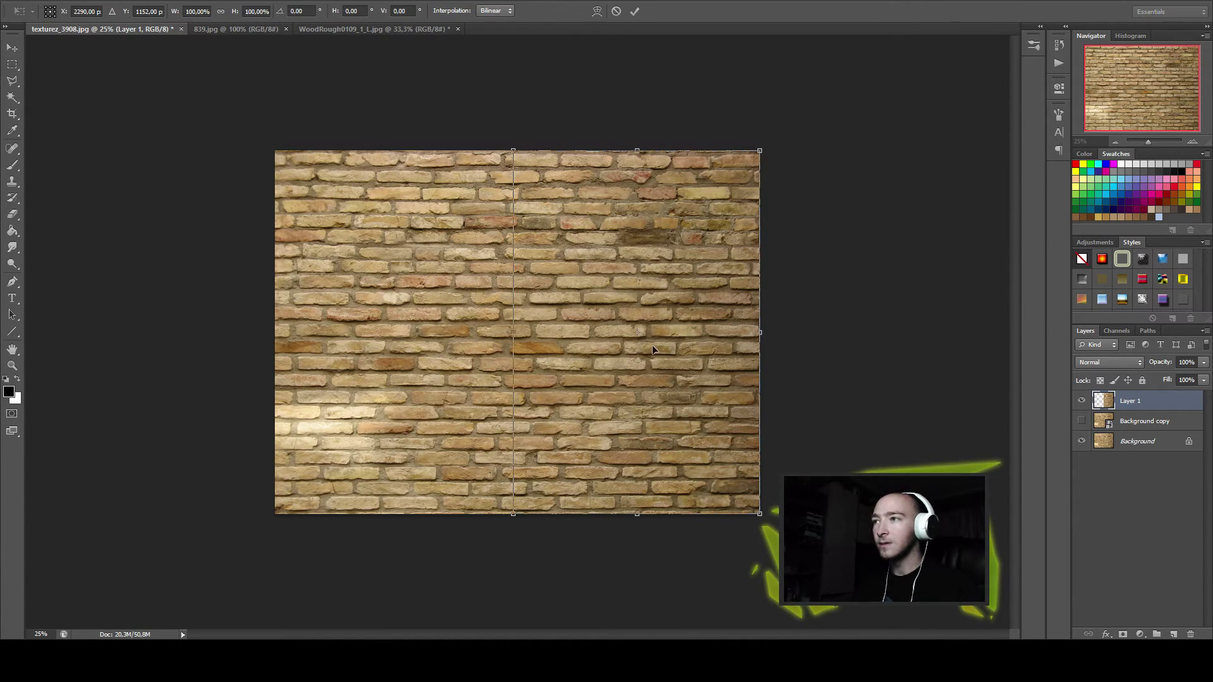
drag(760, 323, 240, 293)
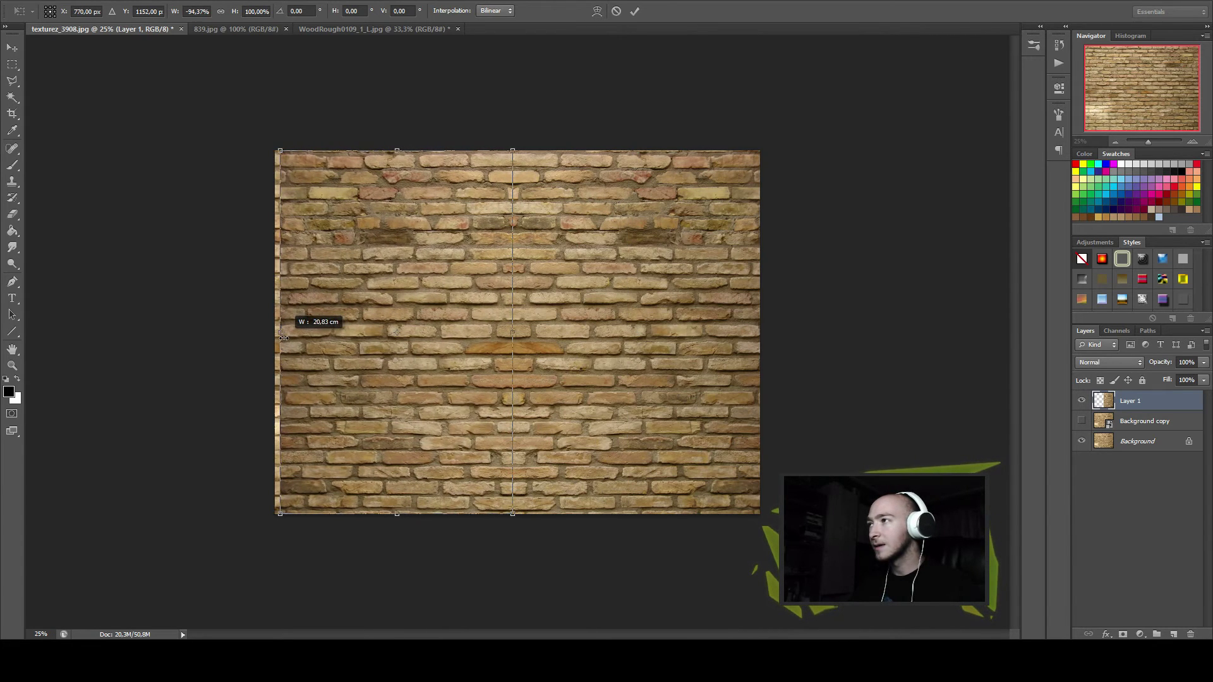
key(Return)
key(m)
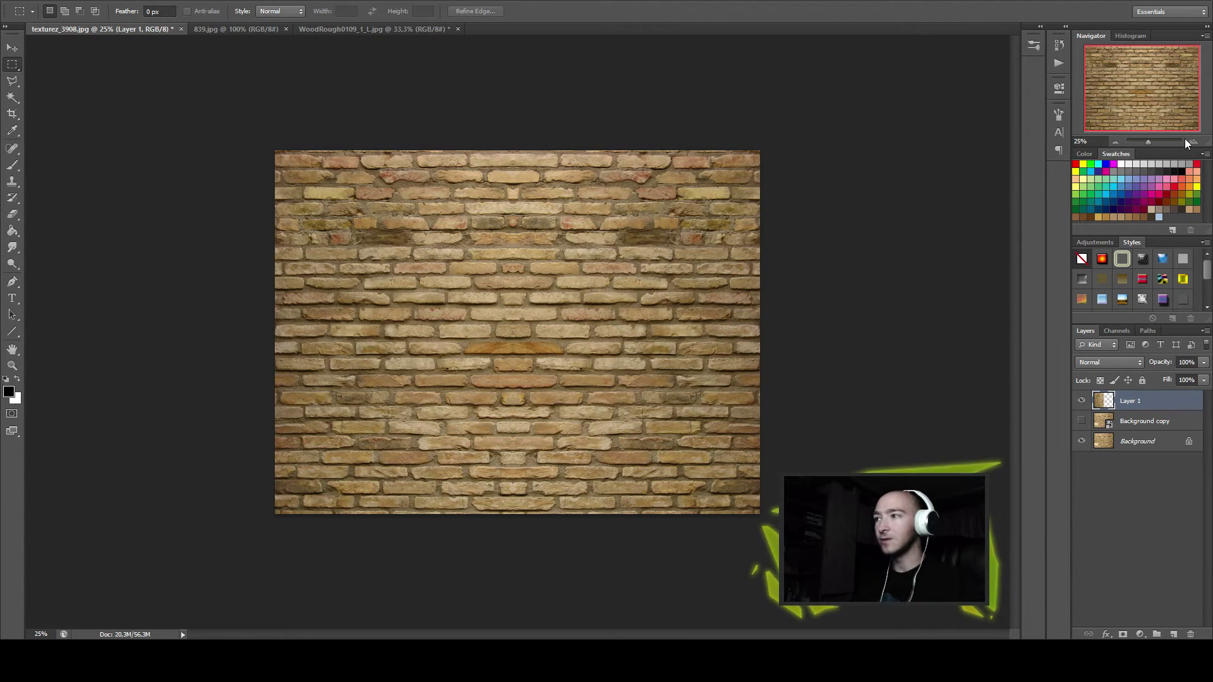
Combine Layer 1 and Background into a smart object, then rasterize Layer 1 for editing.
key(alt+t)
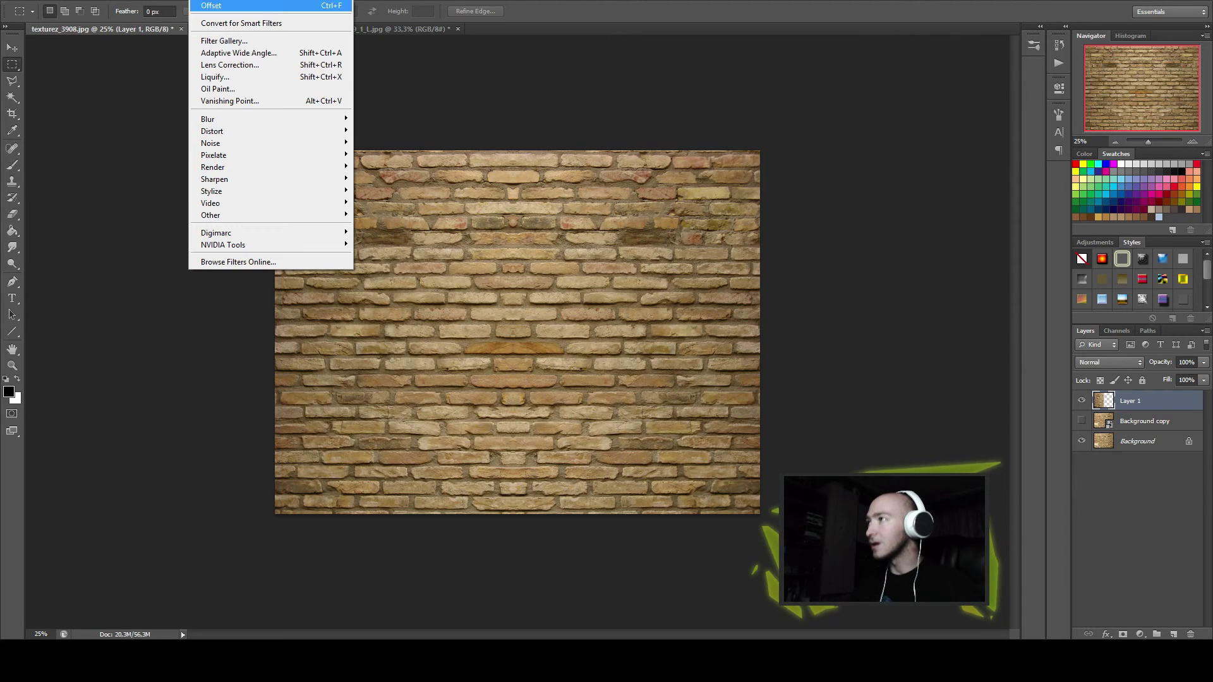
click(1124, 427)
right_click(1131, 442)
click(1096, 499)
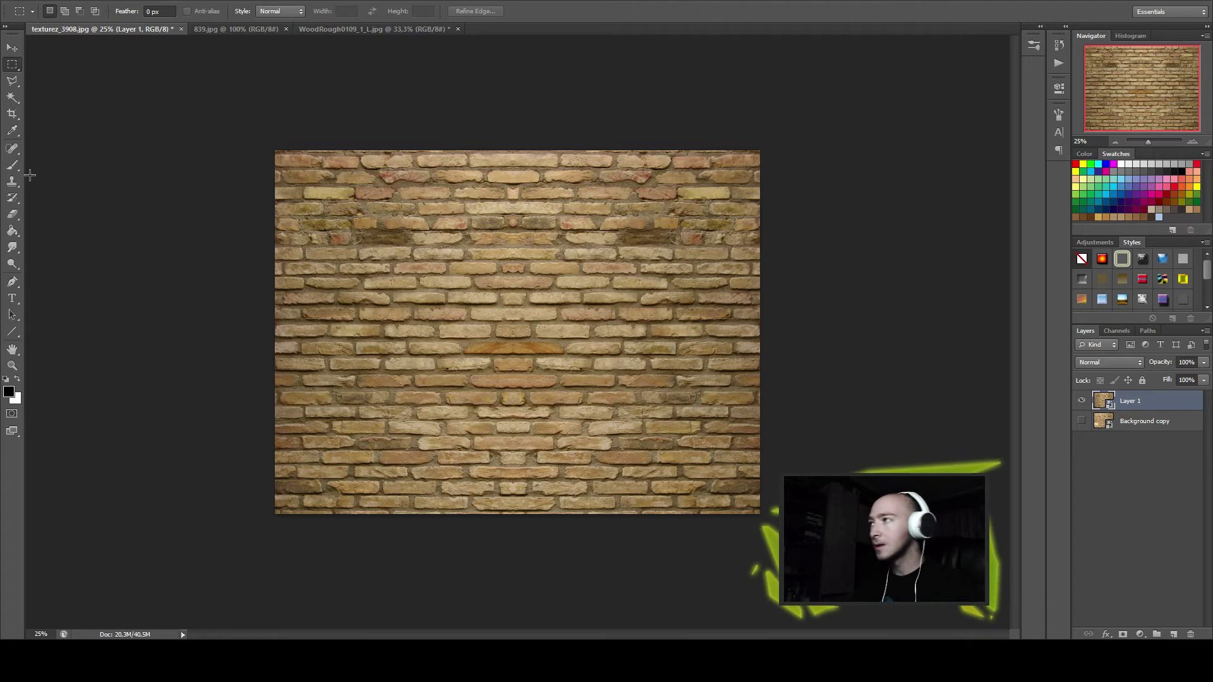
click(12, 165)
click(404, 217)
click(578, 240)
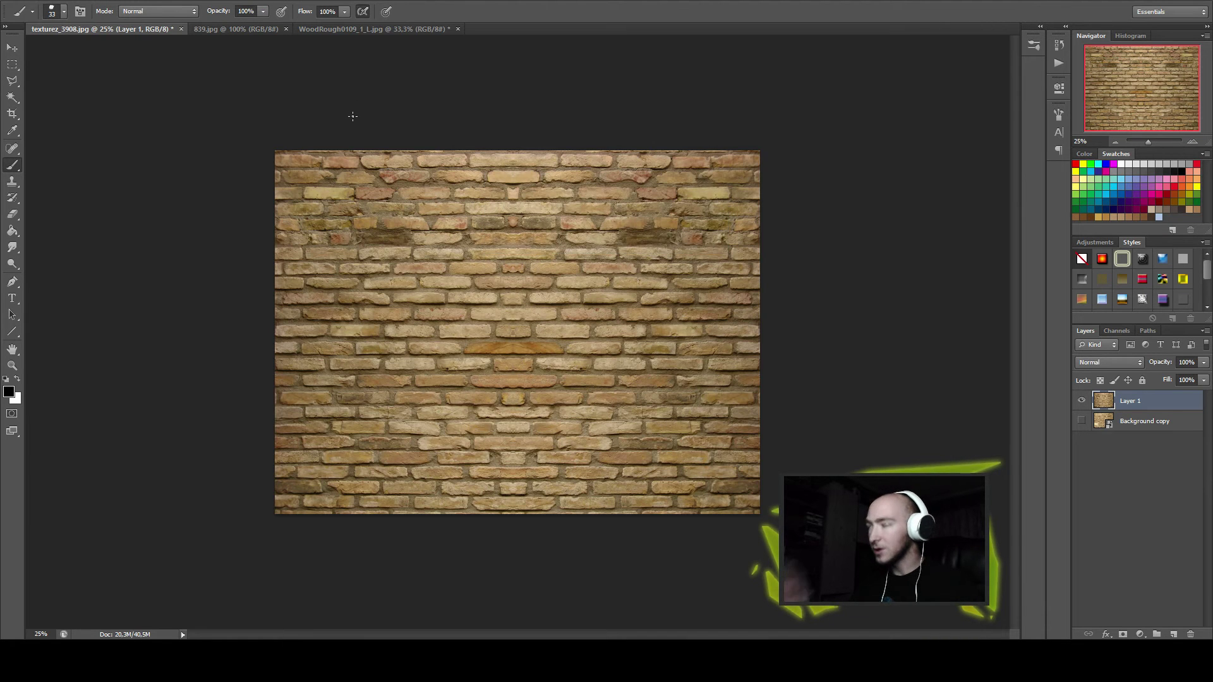
mouse_move(211, 215)
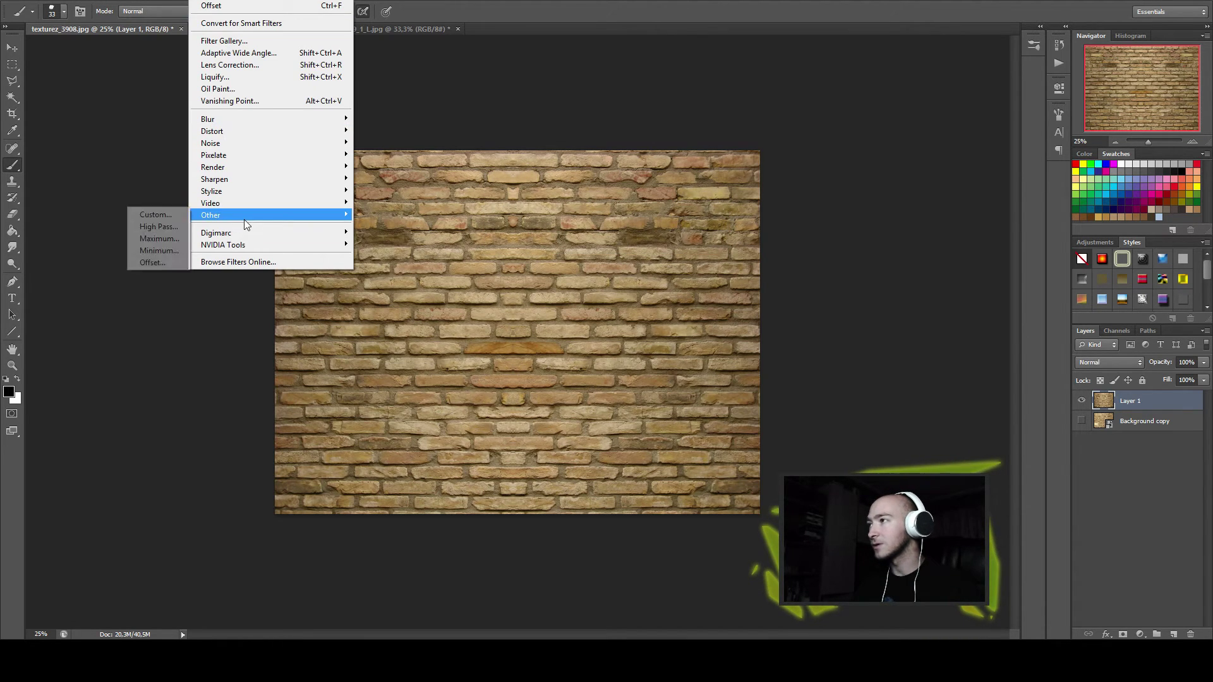
Offset the bricks 0 px horizontally and +1065 px vertically with Wrap Around.
click(168, 264)
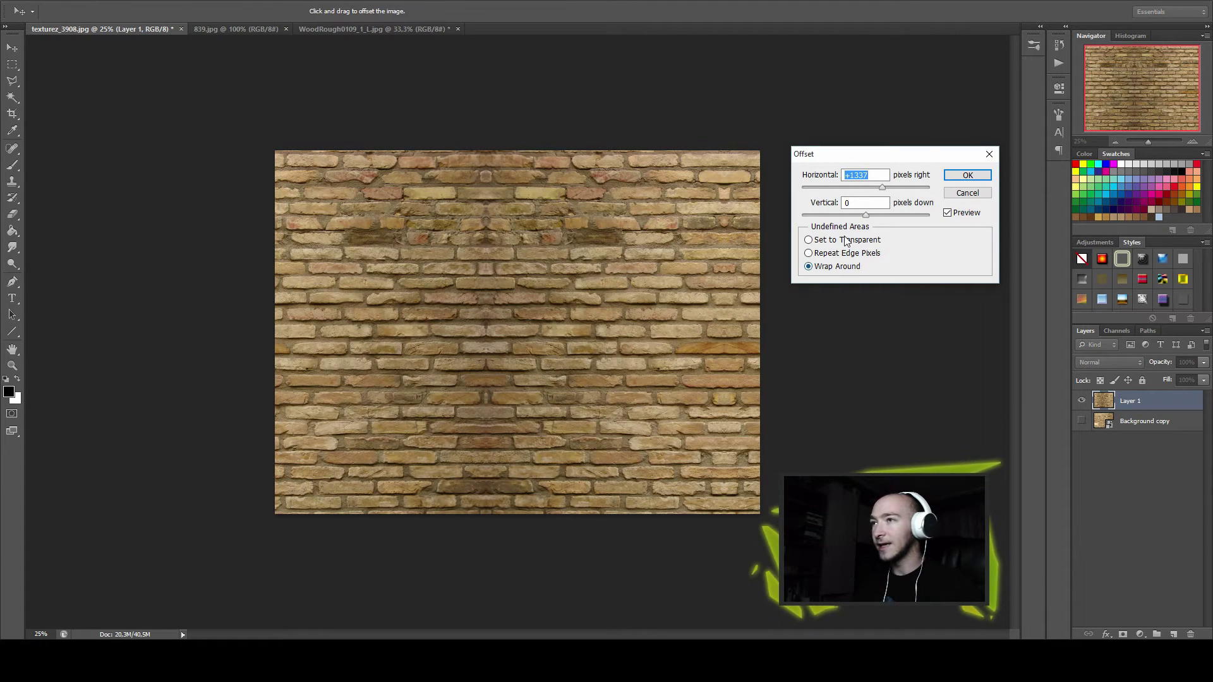
drag(882, 188, 885, 188)
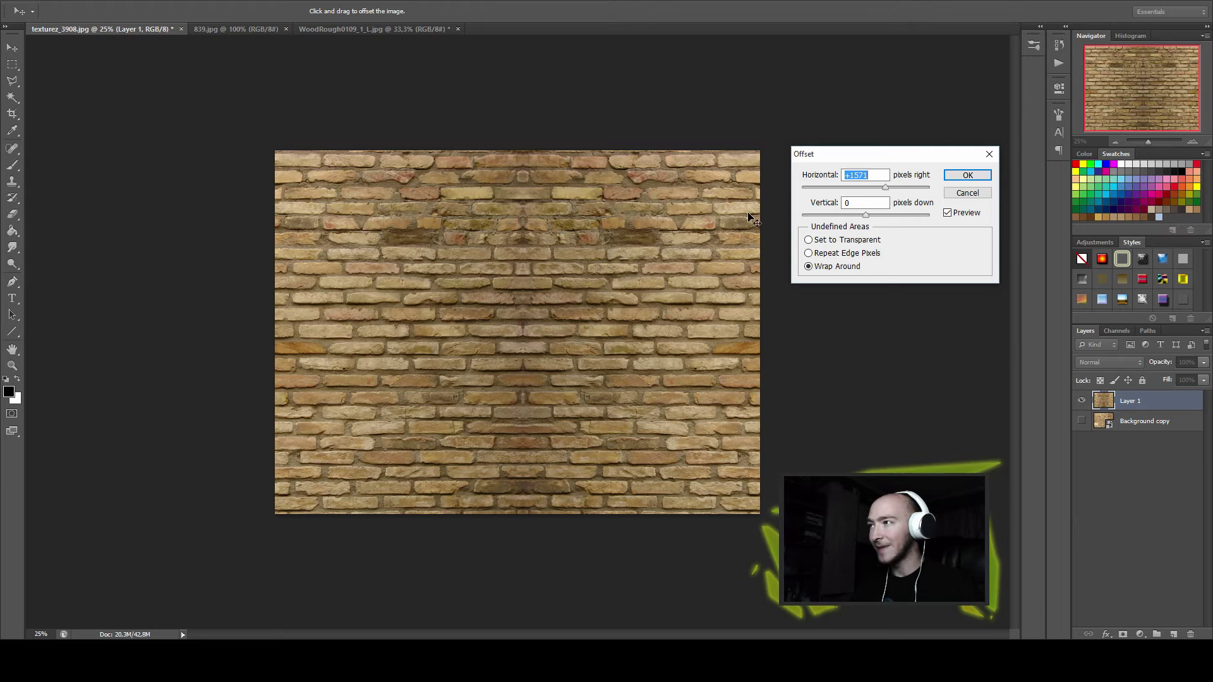
drag(865, 215, 884, 215)
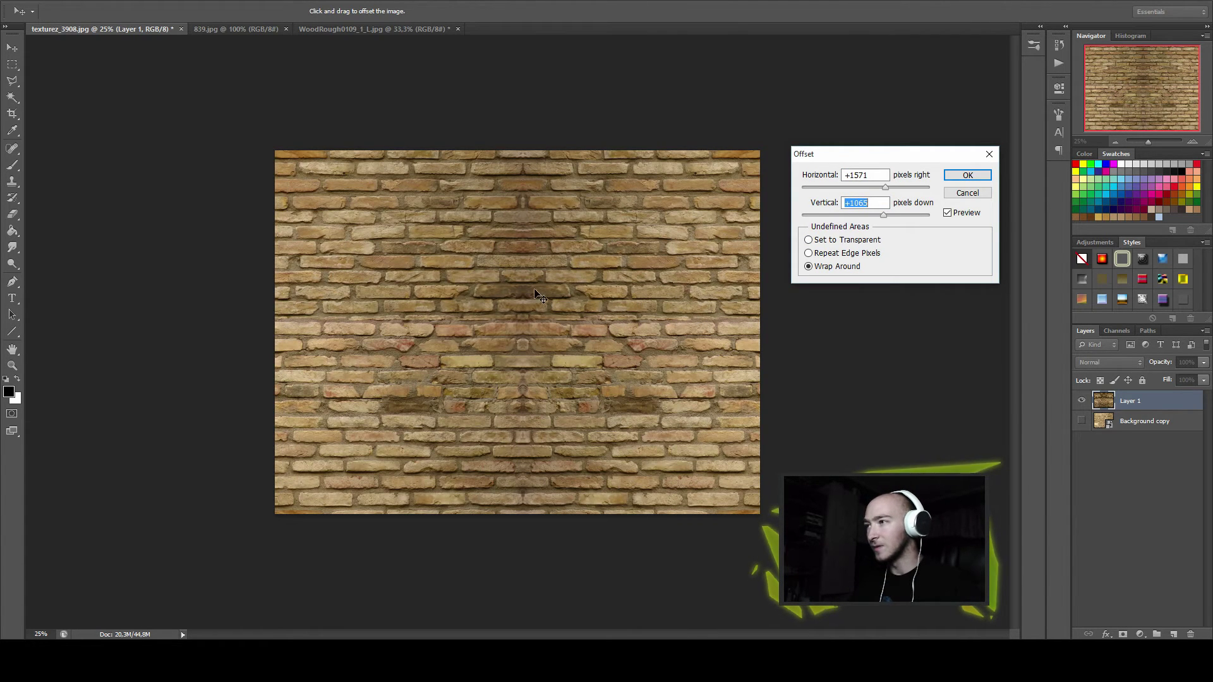
drag(885, 187, 865, 187)
click(967, 175)
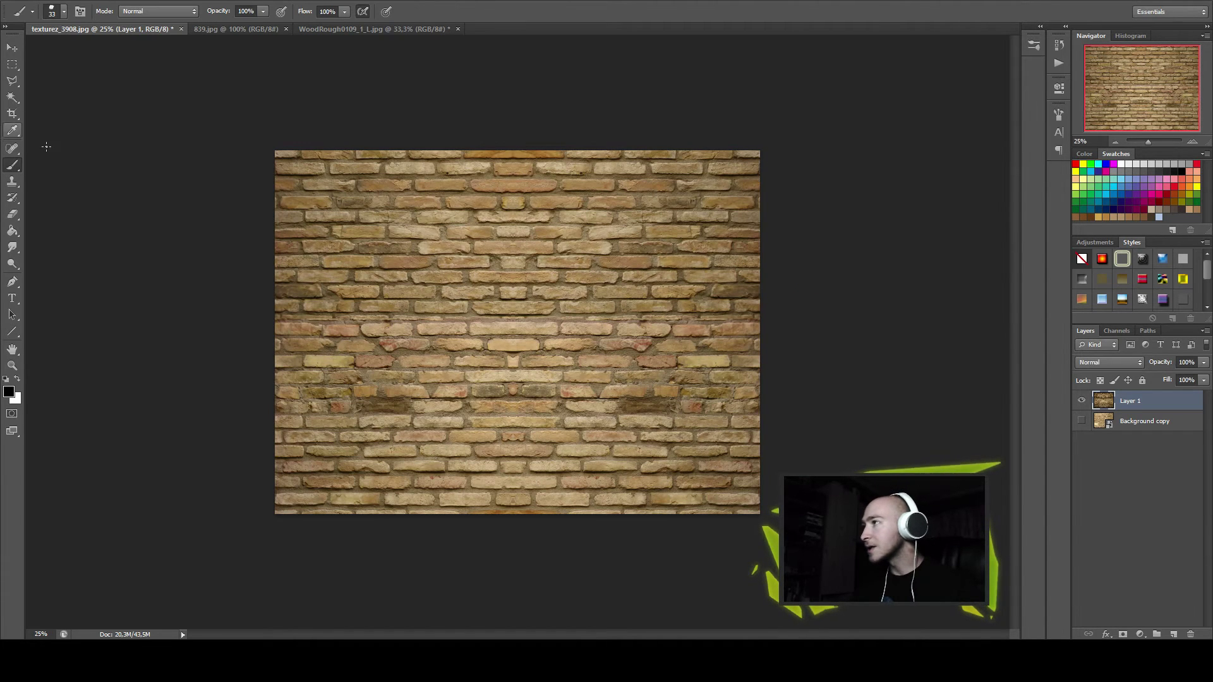
Set the Clone Stamp brush to 129 px, zoom to 50%, and clone a small brick patch.
click(13, 181)
alt+right_click(300, 213)
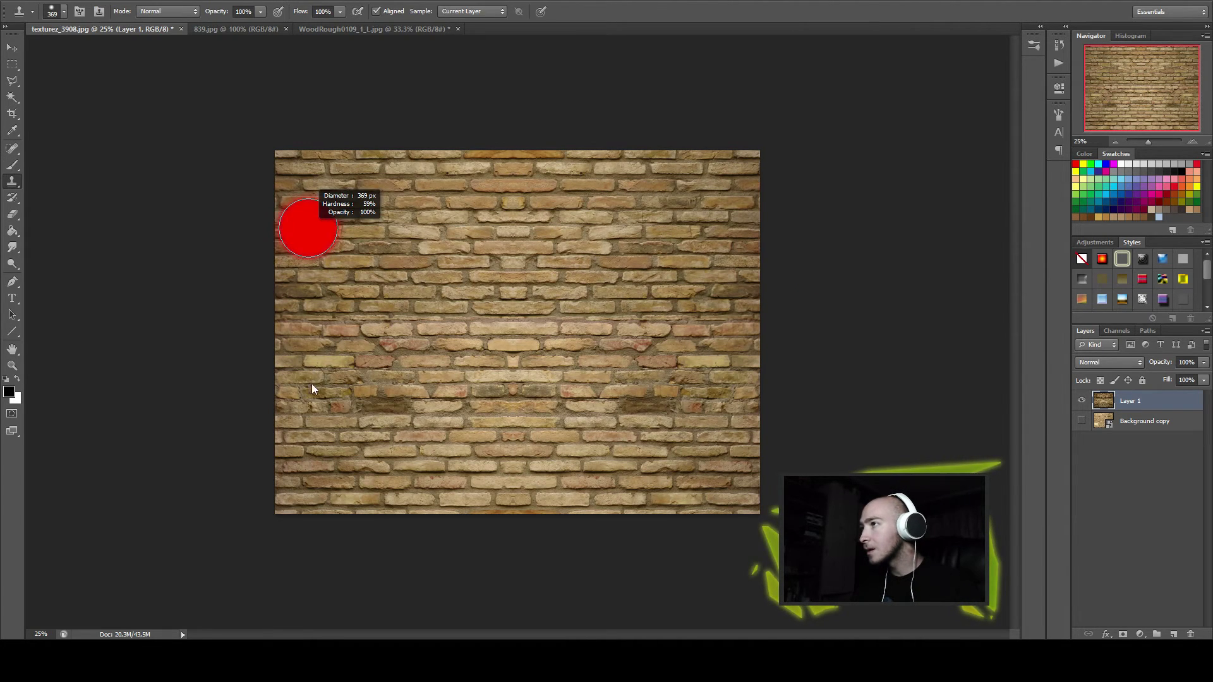
drag(286, 216, 281, 216)
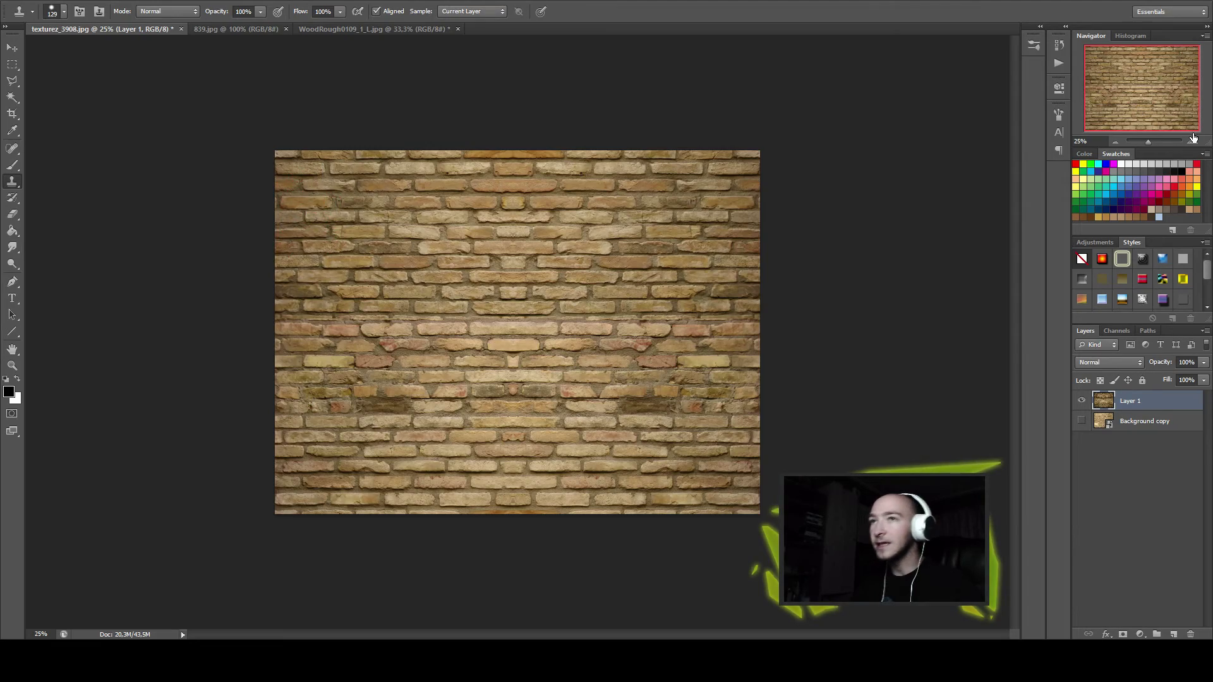
click(1193, 138)
mouse_move(306, 155)
mouse_down()
mouse_move(263, 152)
mouse_move(401, 199)
mouse_up()
With an 81 px clone brush, paint bricks along the seam strip and the next mortar line.
drag(230, 189, 215, 189)
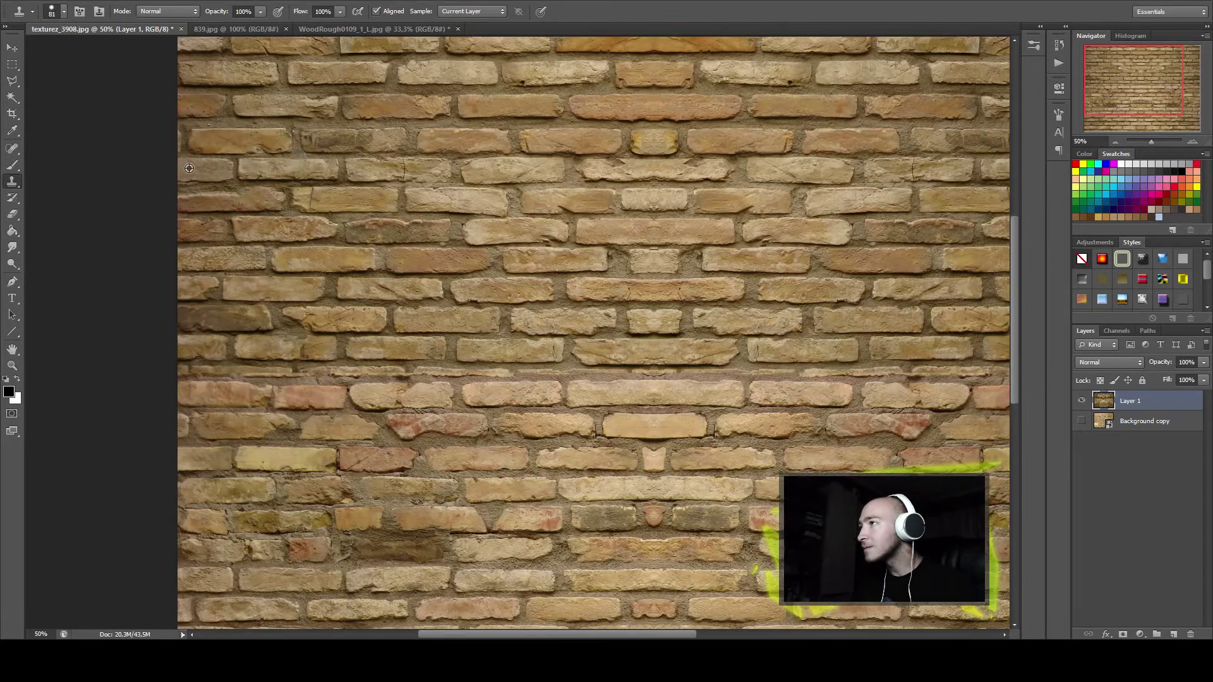
drag(184, 370, 813, 370)
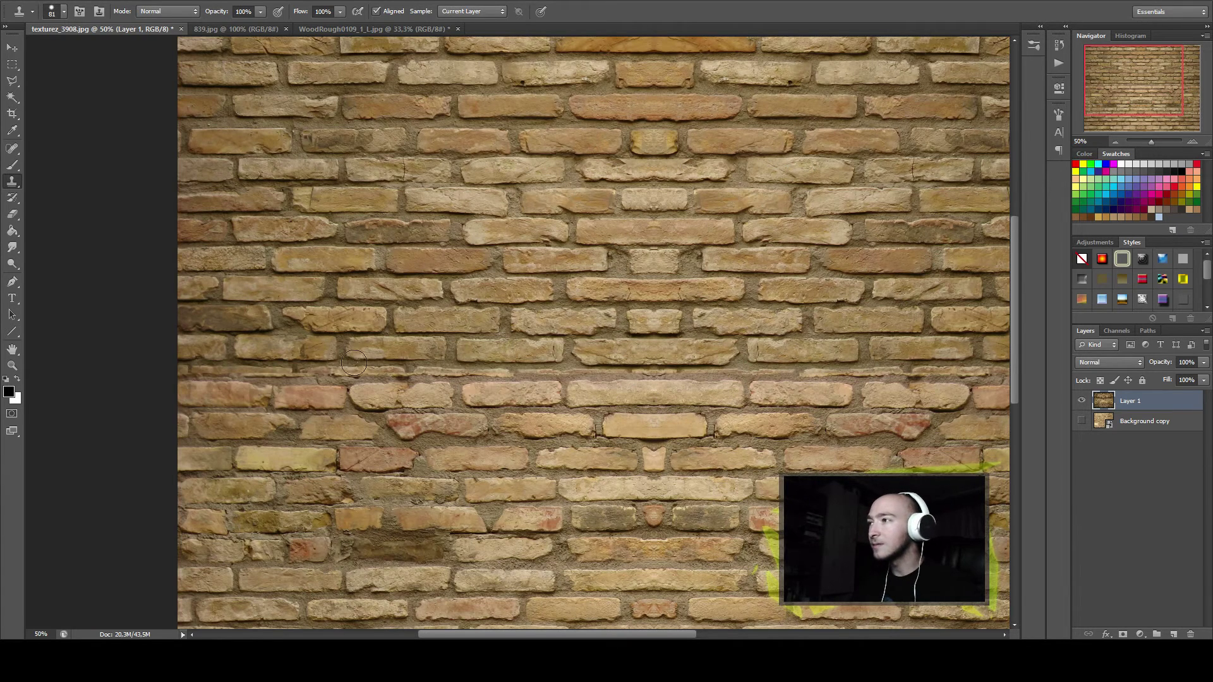
scroll(342, 373, down, 2)
scroll(265, 386, down, 1)
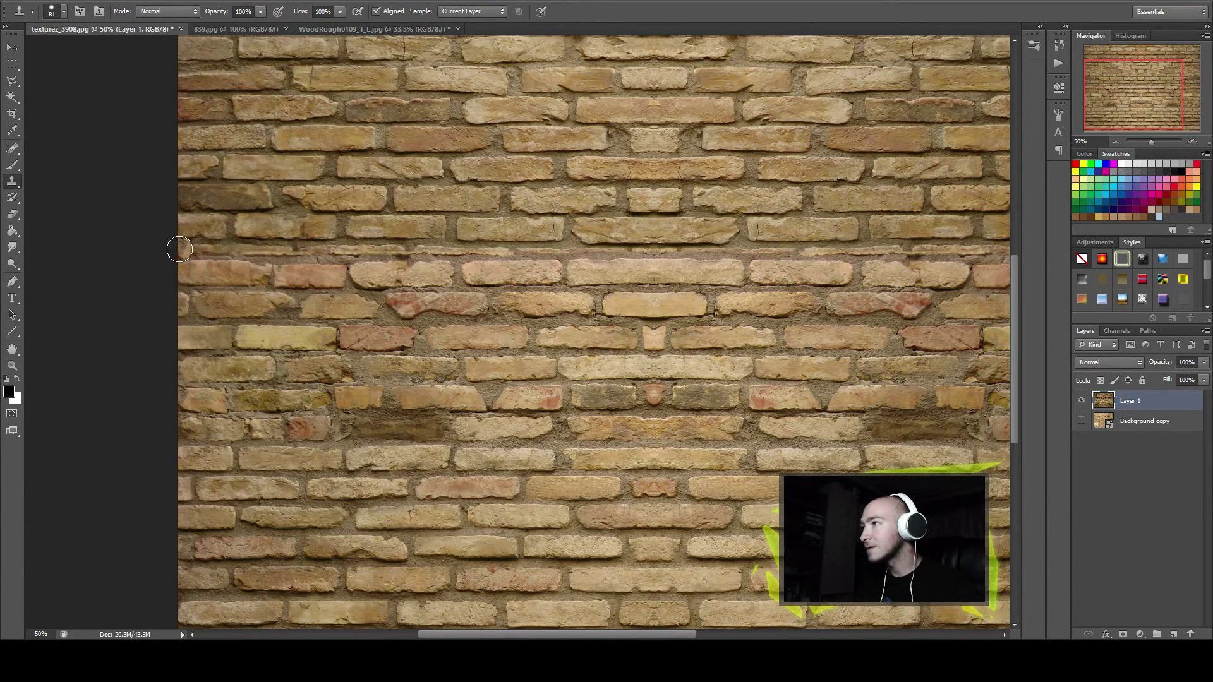
drag(186, 249, 1028, 253)
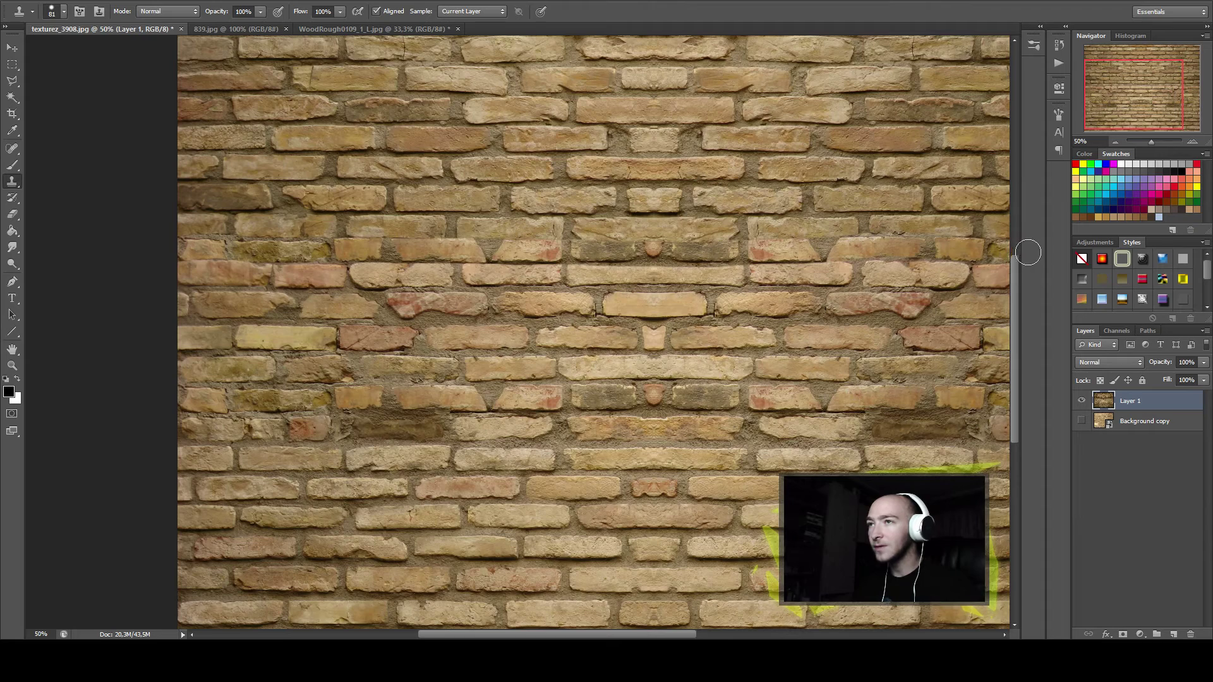
Clone bricks across the middle band at 189 px, then refine the row at 111 px.
click(1115, 140)
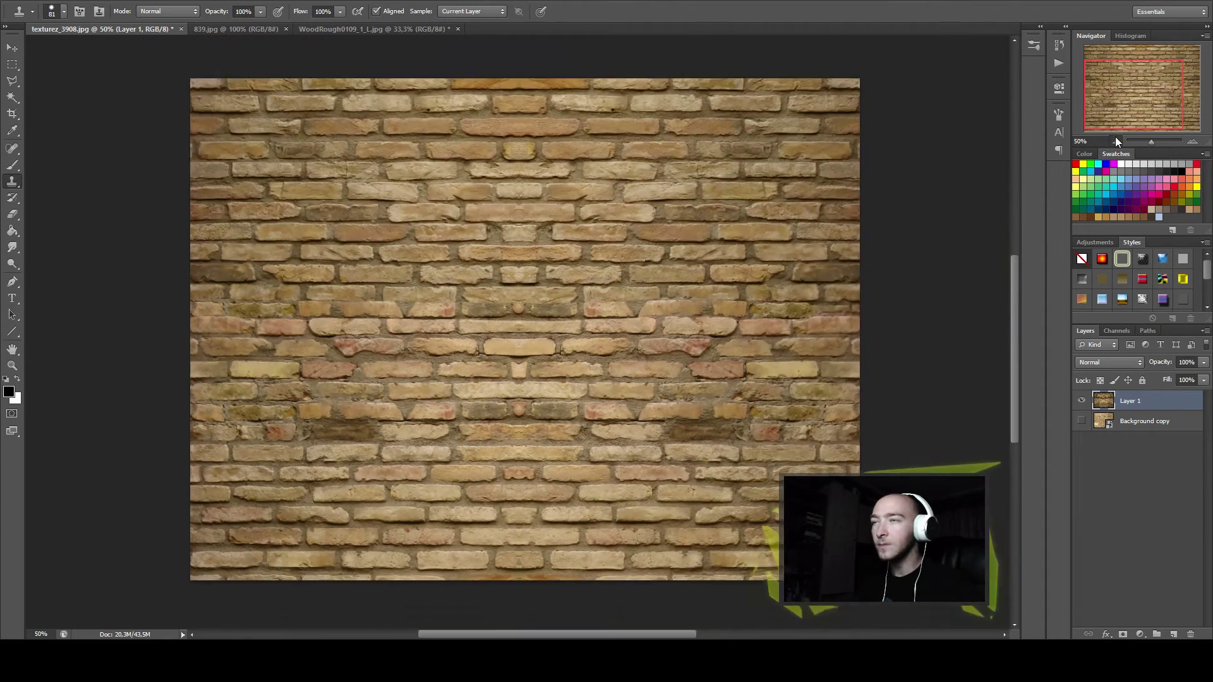
drag(241, 382, 244, 384)
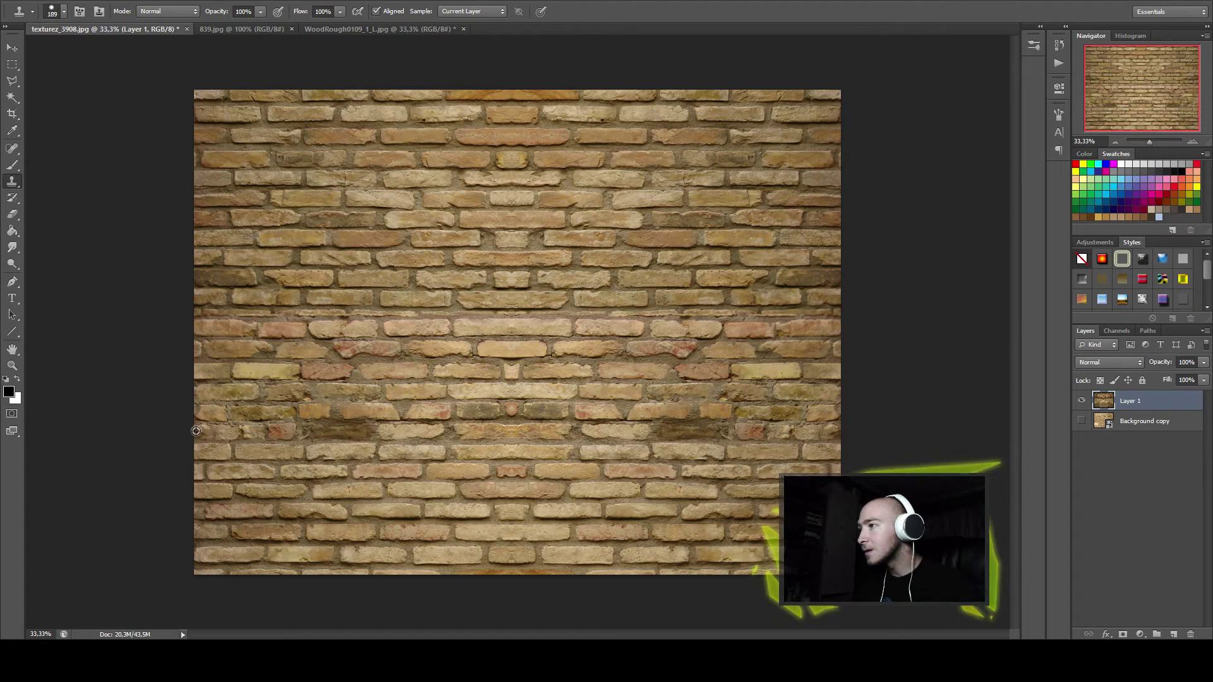
mouse_move(195, 312)
mouse_down()
mouse_move(658, 310)
mouse_move(880, 328)
mouse_up()
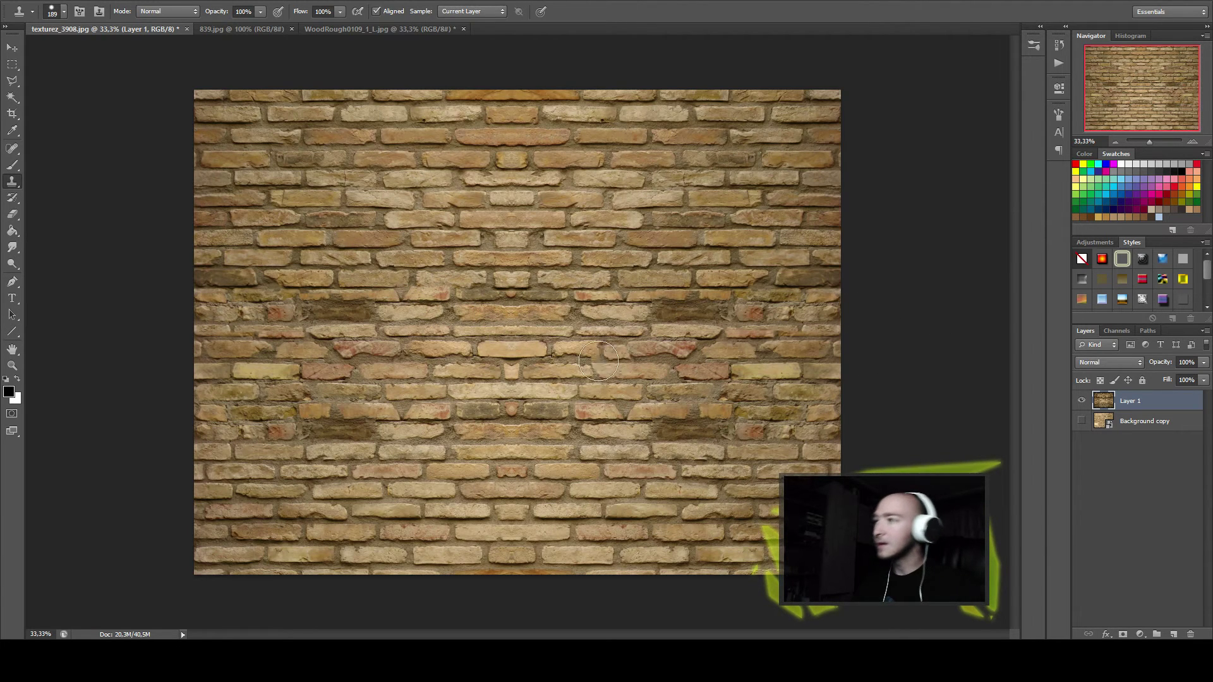
alt+right_click(413, 319)
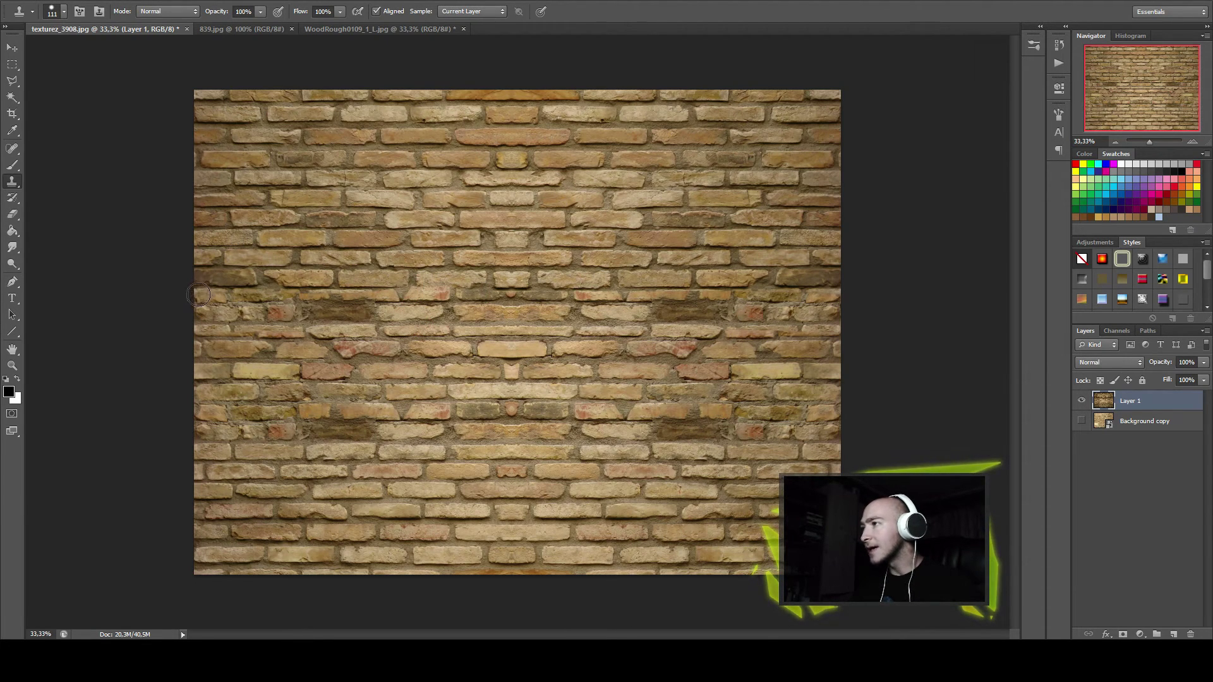
drag(196, 295, 846, 295)
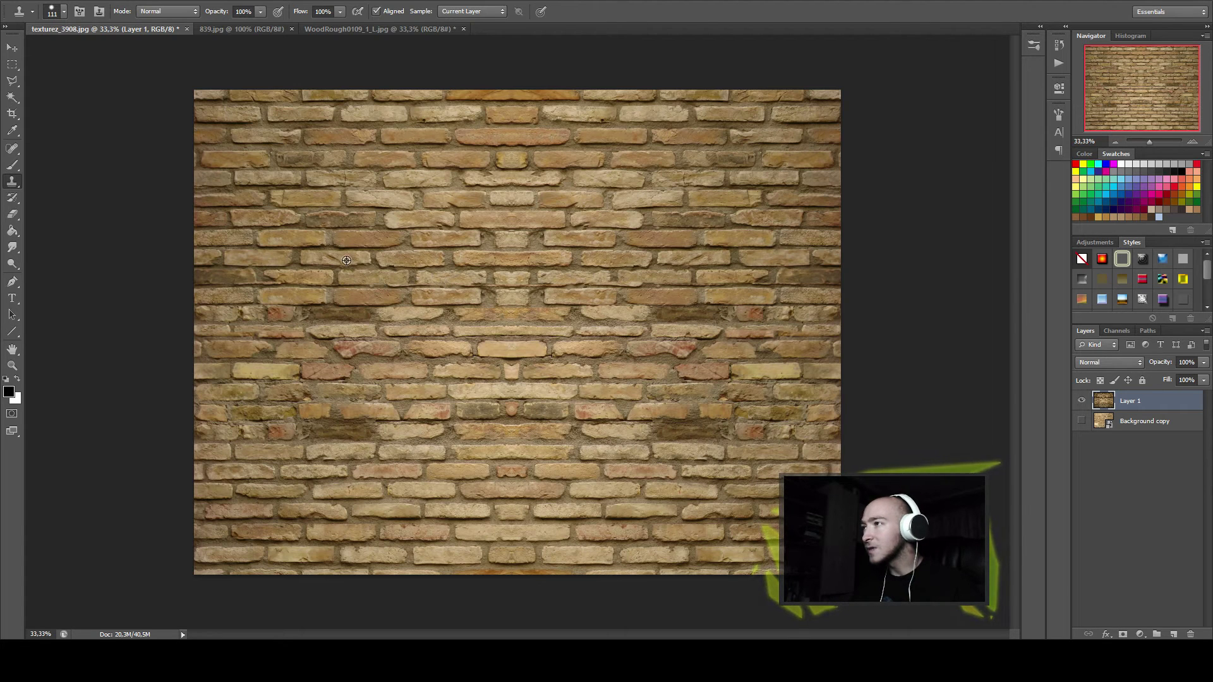
Copy a single top brick onto its own layer and move it toward the seam.
click(8, 64)
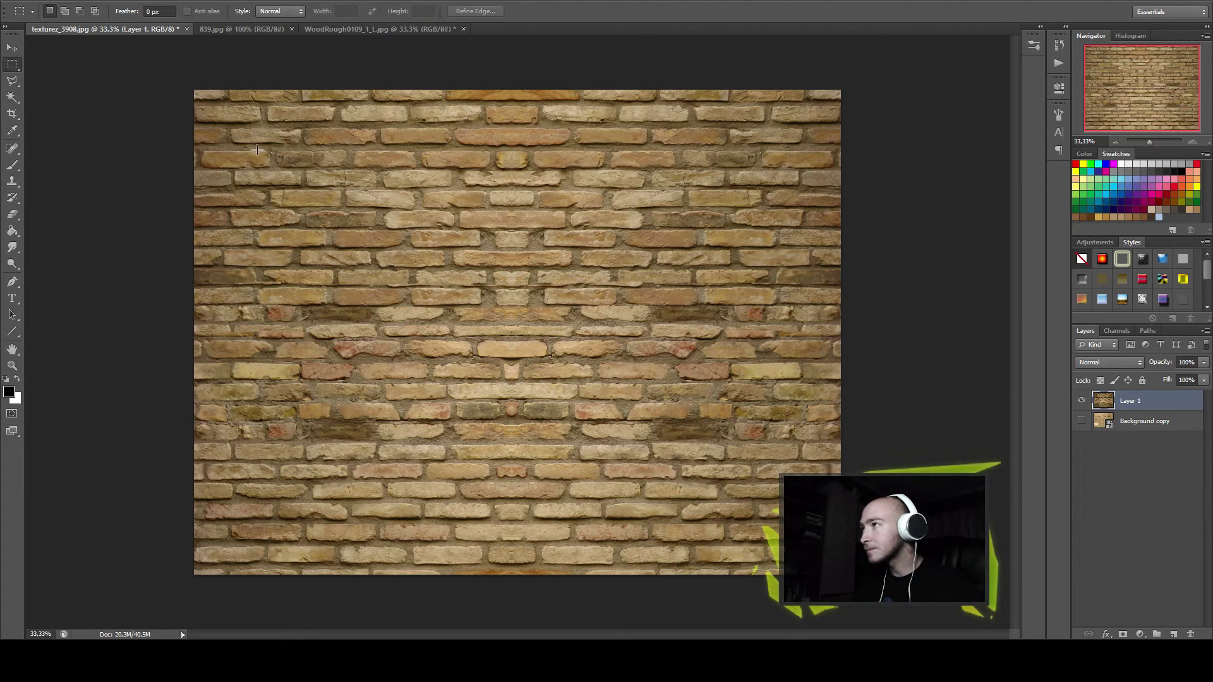
drag(303, 127, 378, 144)
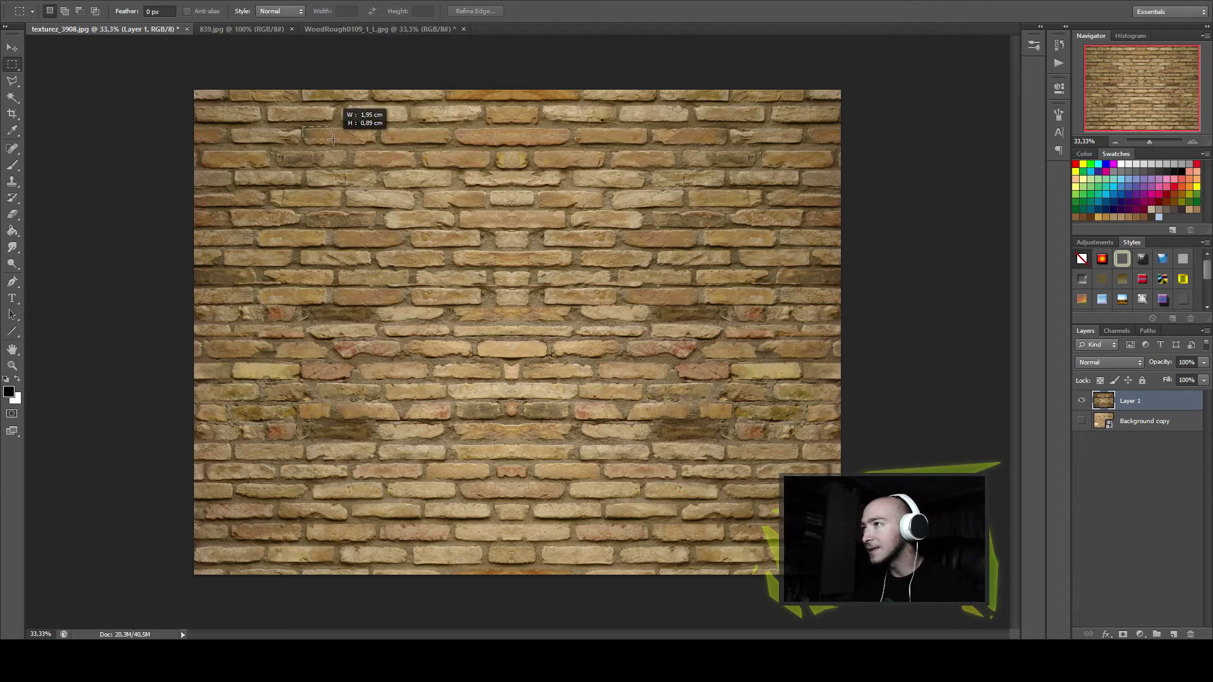
right_click(376, 147)
click(404, 237)
click(18, 50)
drag(388, 179, 550, 343)
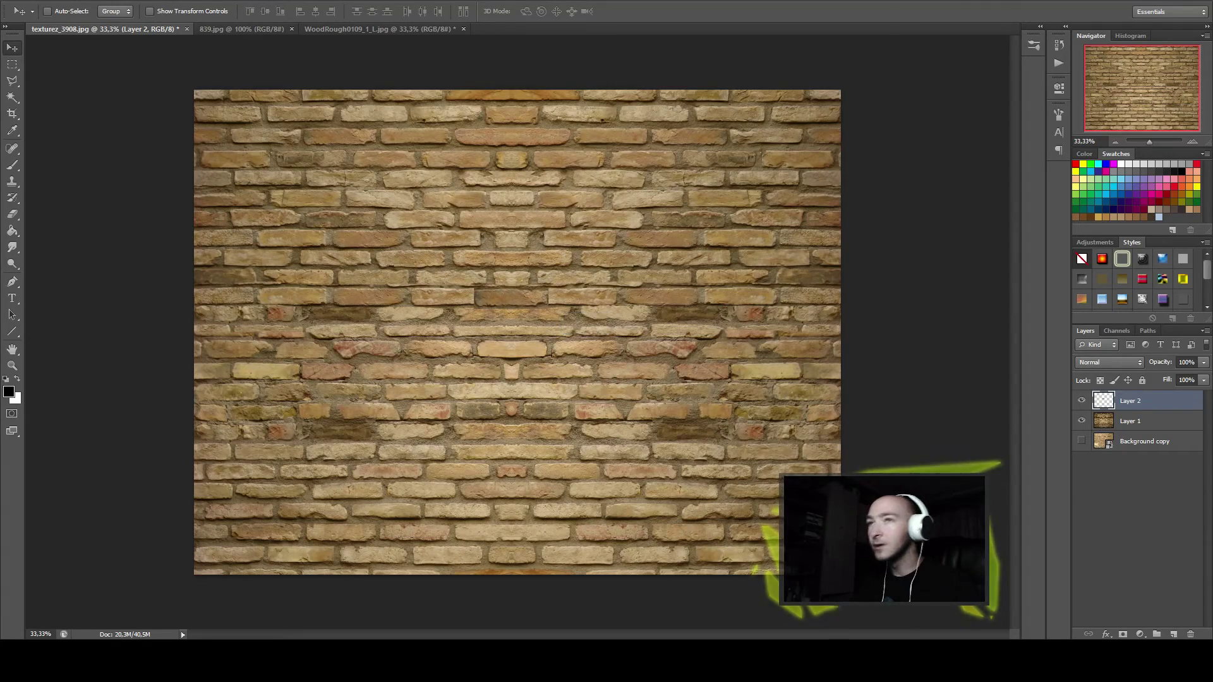
Narrow the copied brick to about 76% width and erase its edges.
key(ctrl+plus)
key(ctrl+plus)
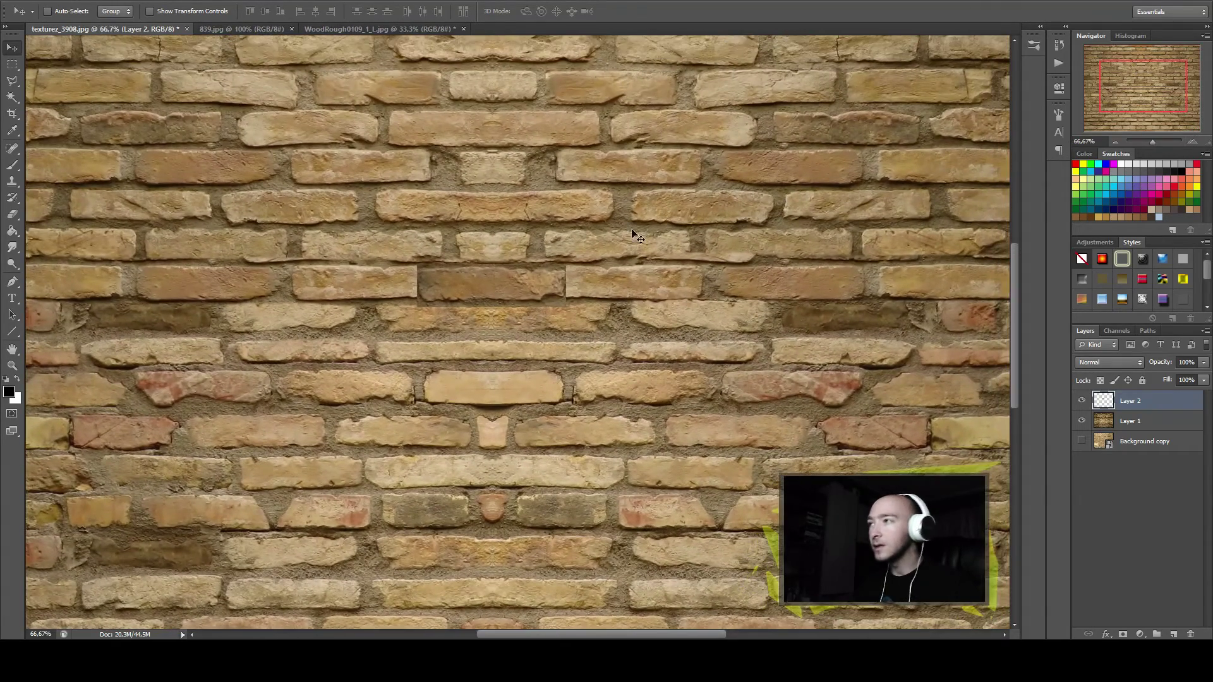
key(ctrl+t)
drag(414, 279, 469, 269)
key(Return)
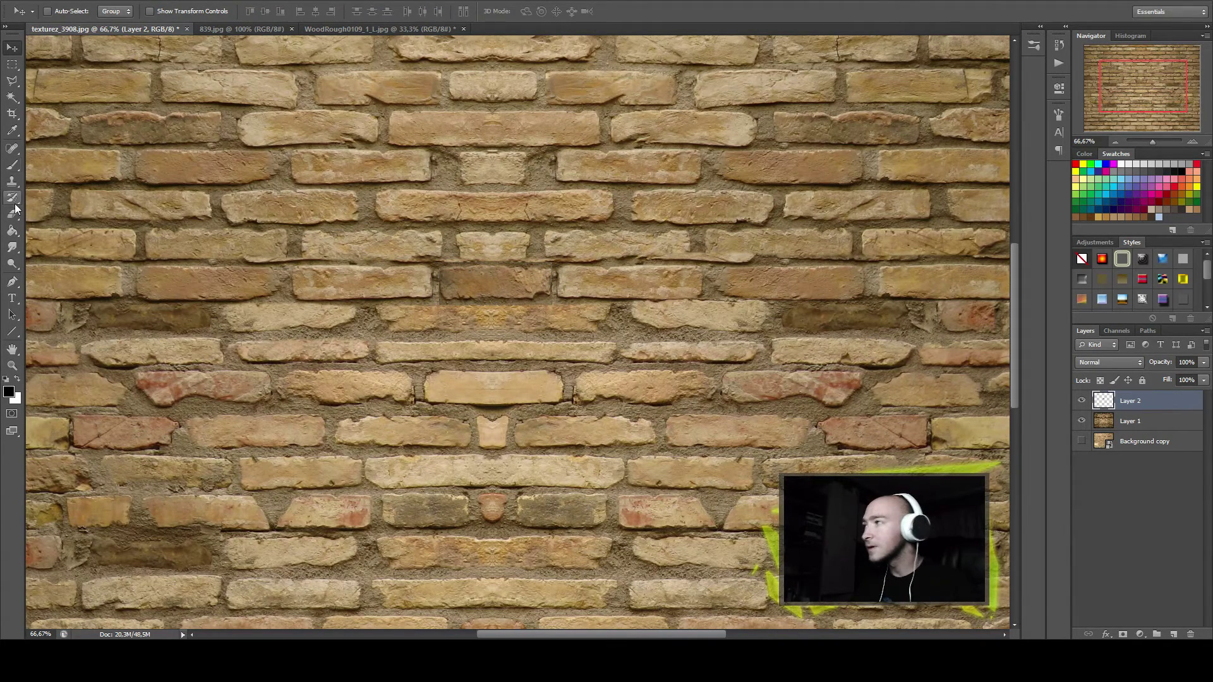
click(13, 213)
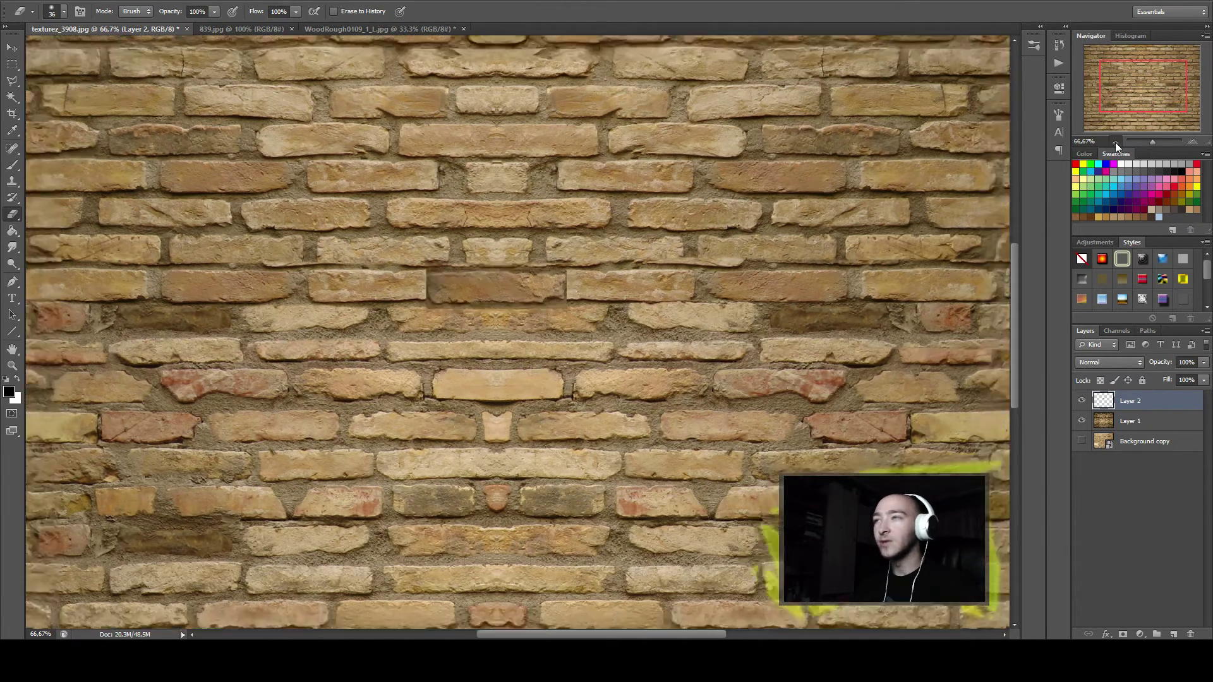
click(1116, 142)
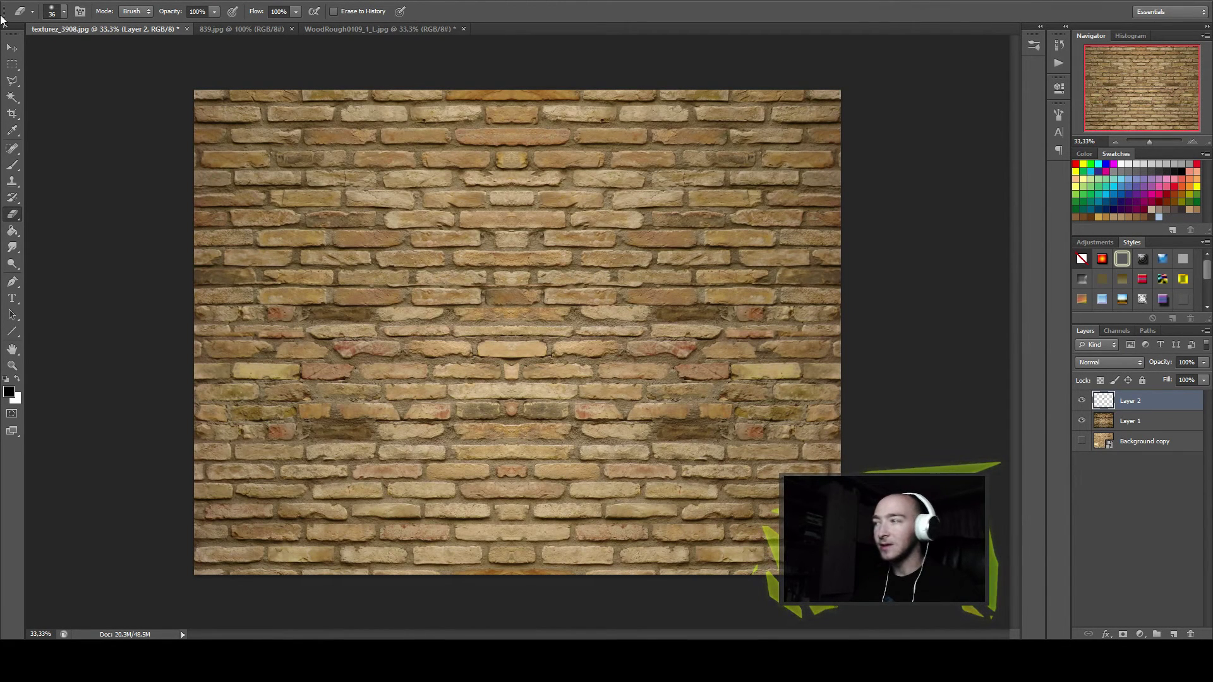
Duplicate the Layer 2 brick layer and drag the copy across the wall.
click(11, 49)
drag(1133, 400, 1172, 633)
mouse_move(551, 332)
mouse_down()
mouse_move(609, 302)
mouse_move(478, 502)
mouse_up()
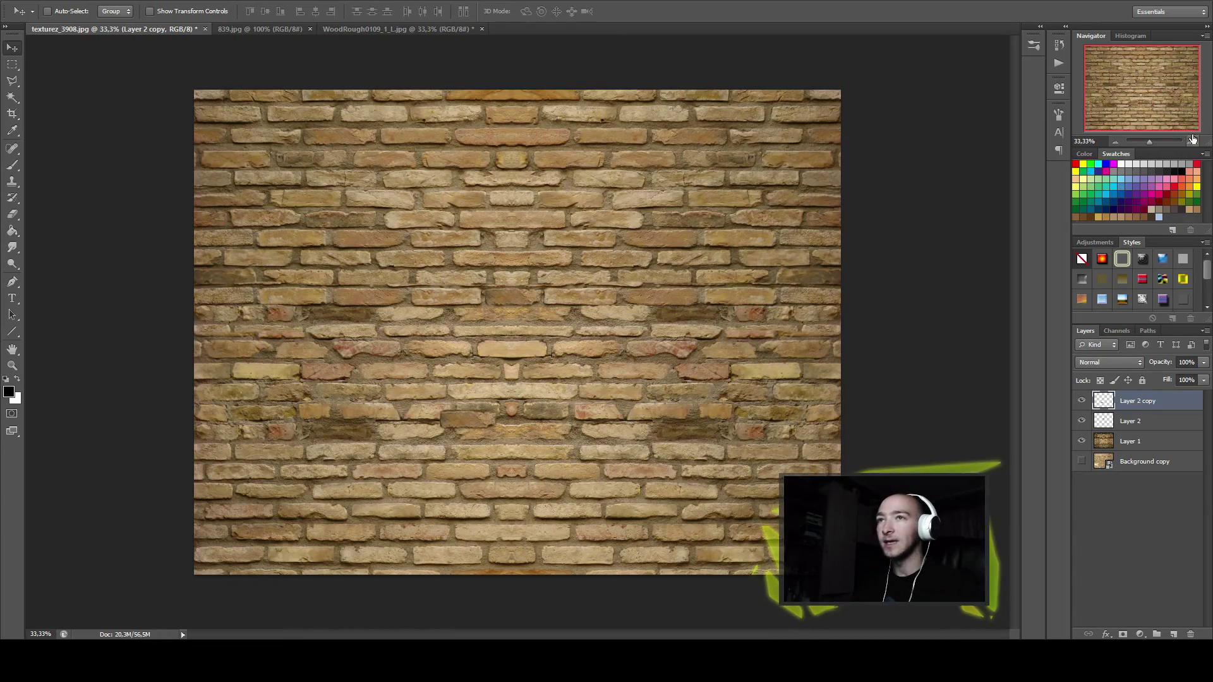
Place the Layer 2 copy brick in another seam gap and widen it to about 127%.
click(1192, 139)
click(1192, 140)
drag(1153, 66, 1149, 99)
drag(383, 332, 505, 310)
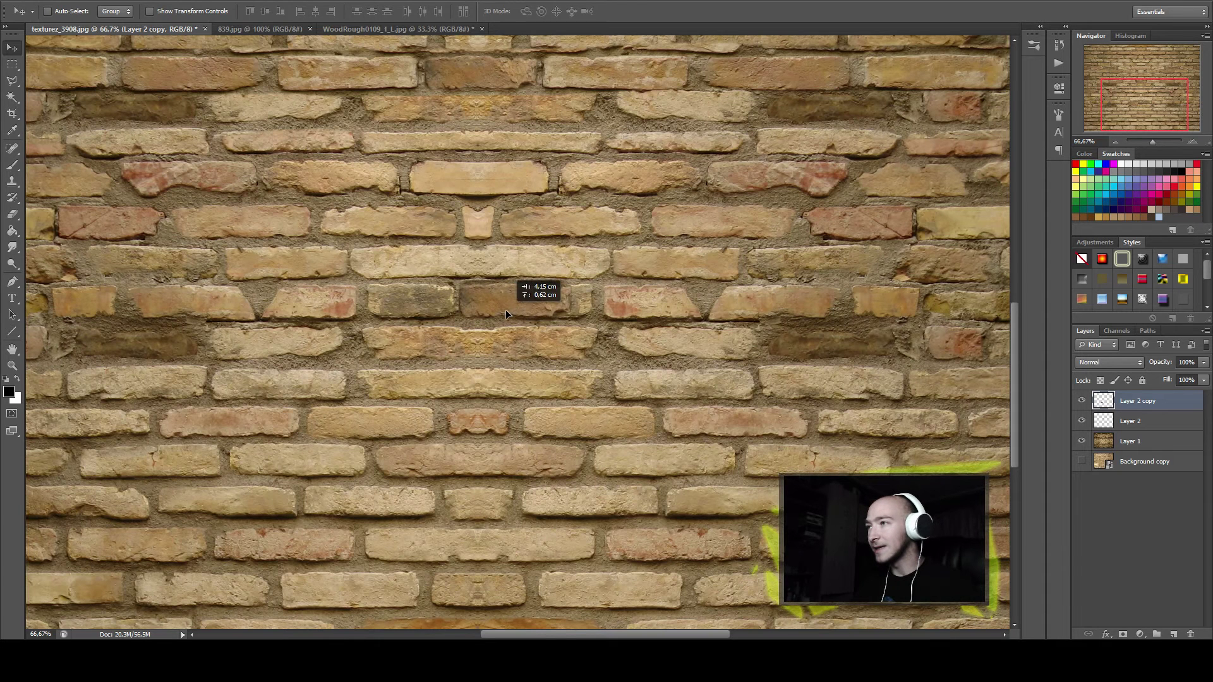
key(ctrl+t)
drag(576, 295, 605, 296)
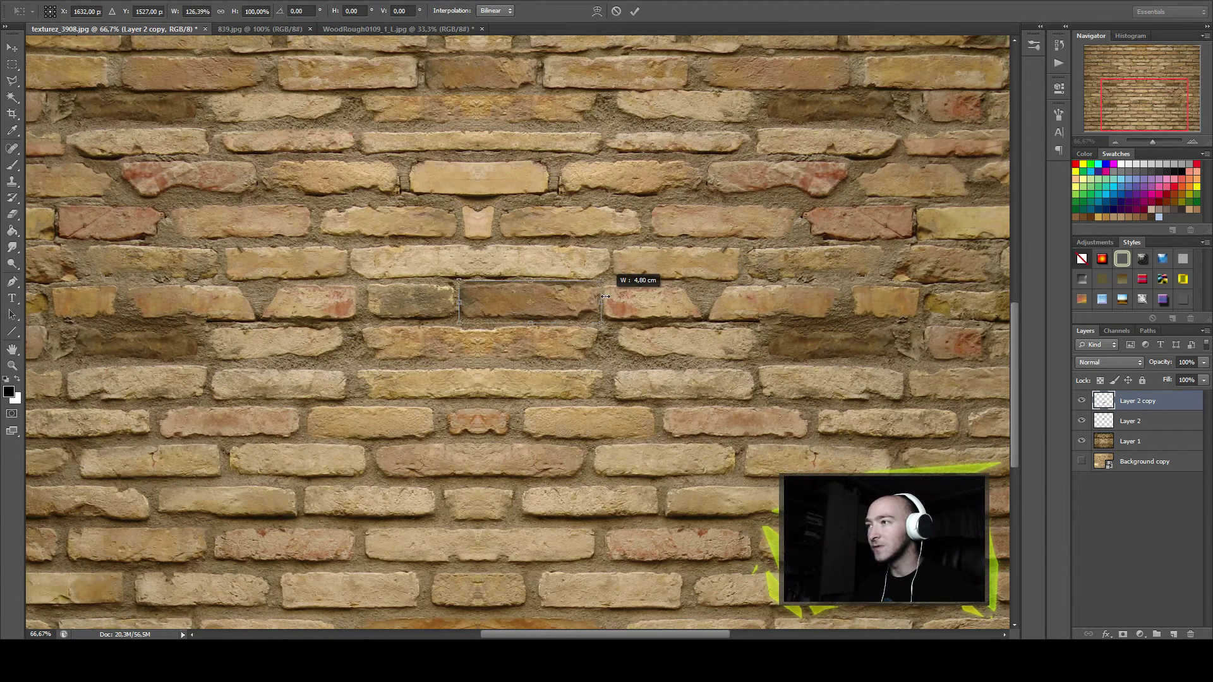
key(Return)
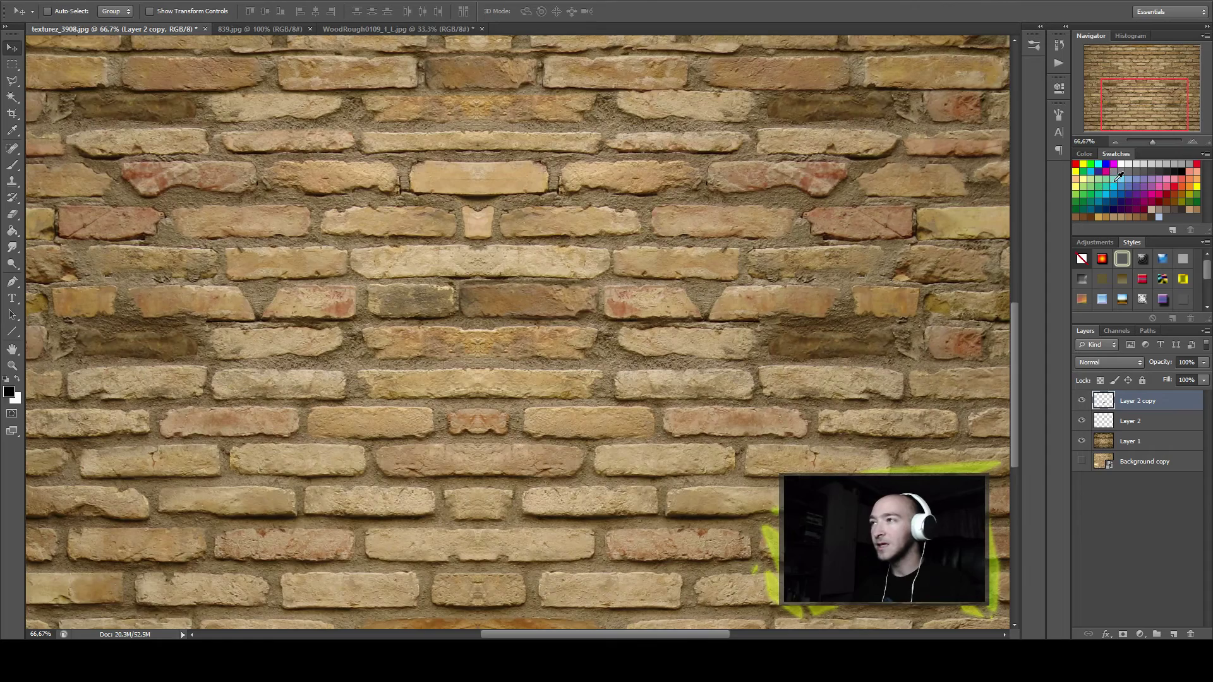
key(ctrl+minus)
key(ctrl+minus)
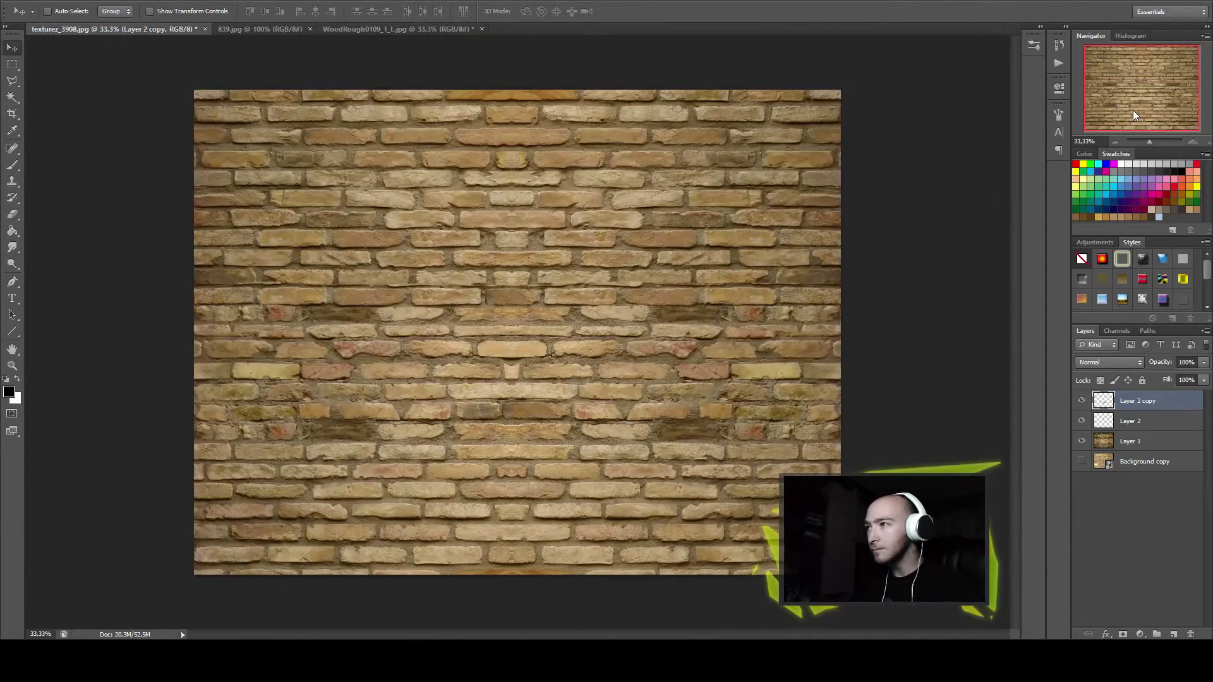
click(11, 63)
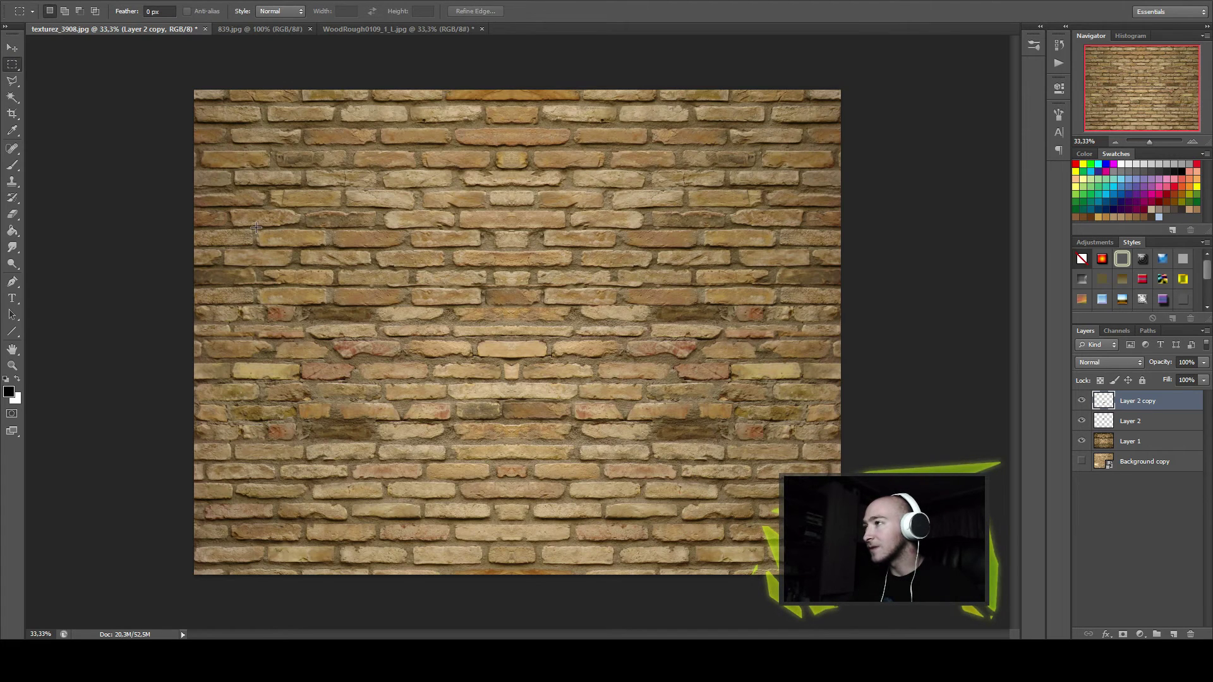
Copy a left-side brick from Layer 1 onto a new layer and move it along the seam.
drag(257, 228, 327, 248)
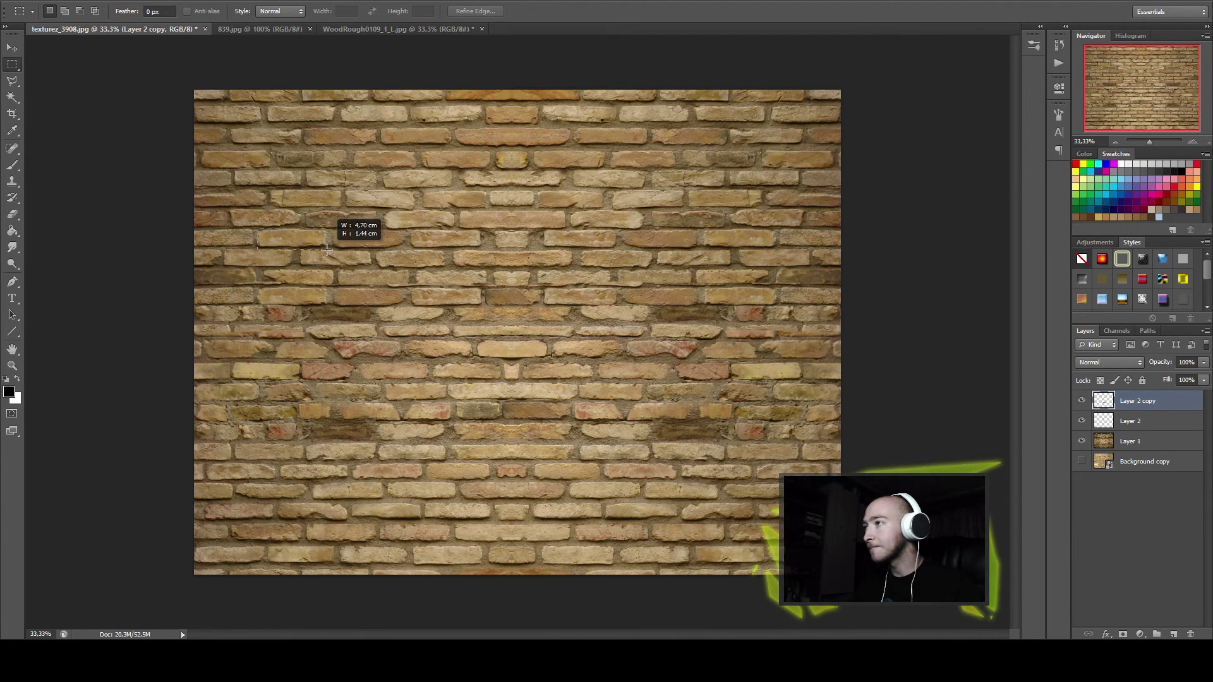
right_click(321, 244)
key(Escape)
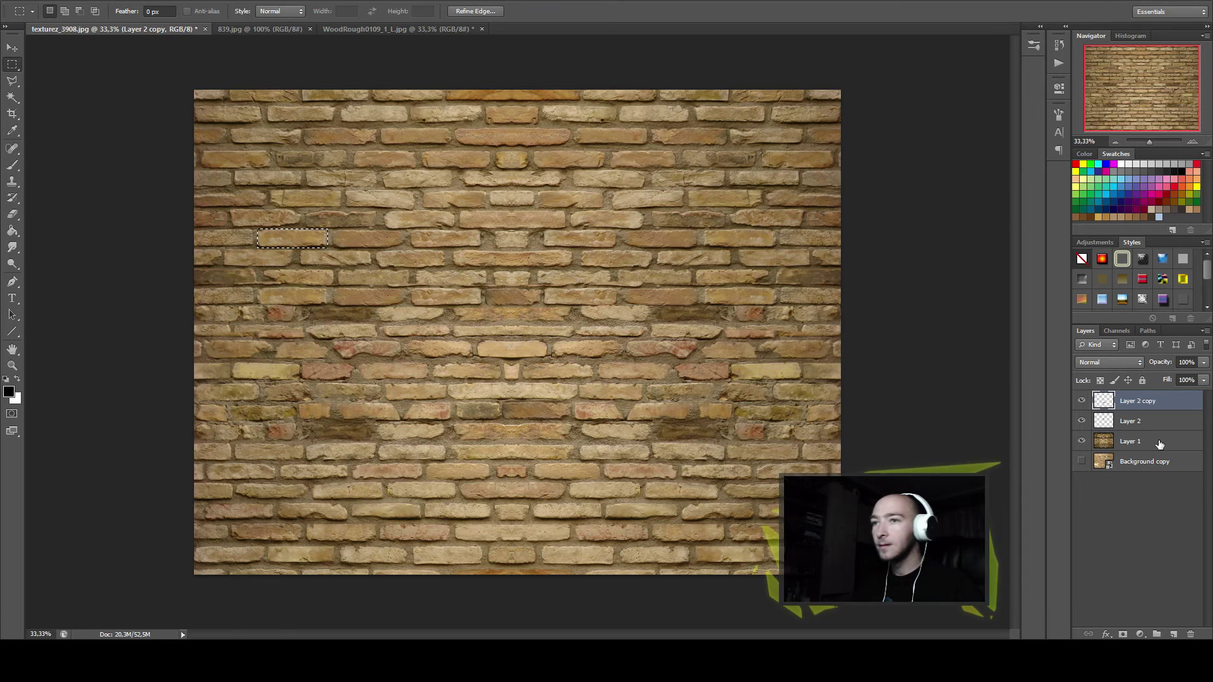
click(1151, 446)
right_click(257, 228)
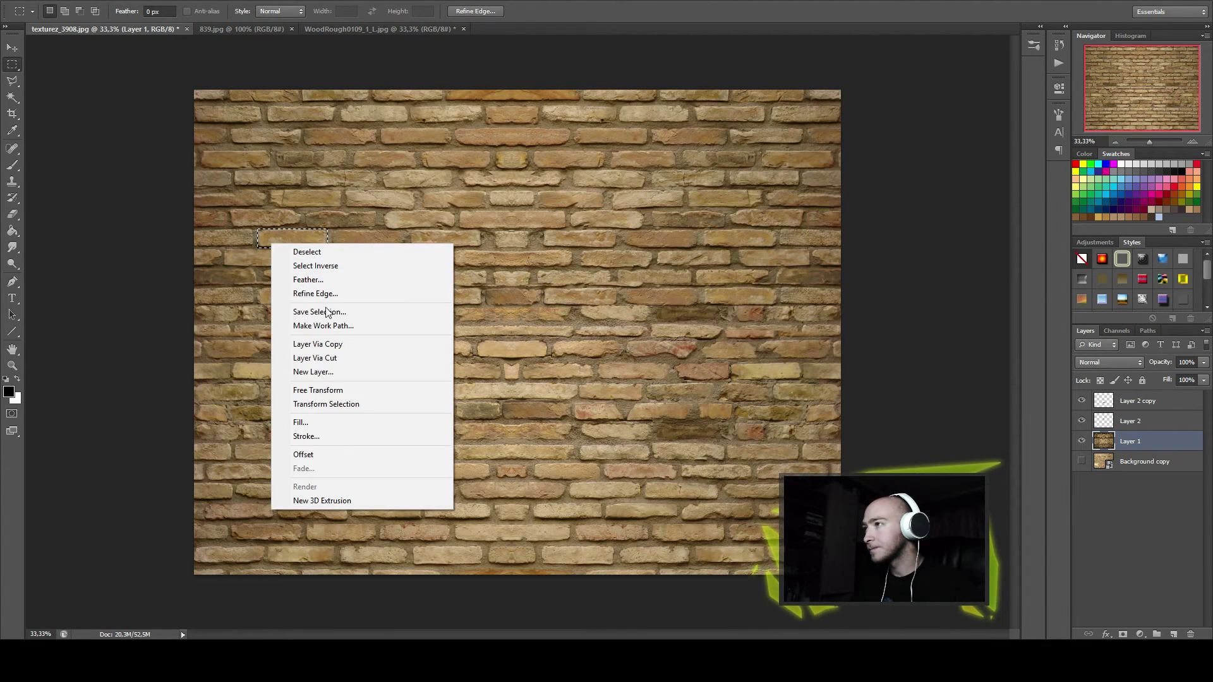
click(316, 341)
key(v)
drag(385, 268, 481, 385)
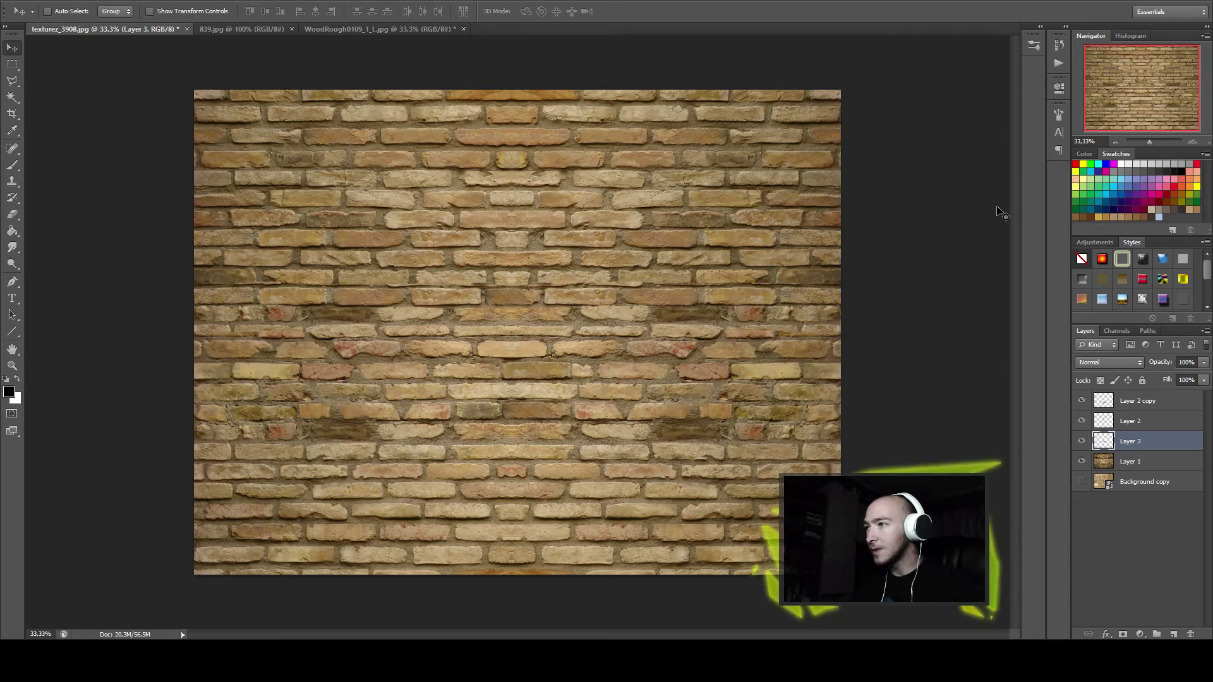
Stretch the copied brick to 133.33% width, nudge it into place, and erase its edges.
click(1193, 140)
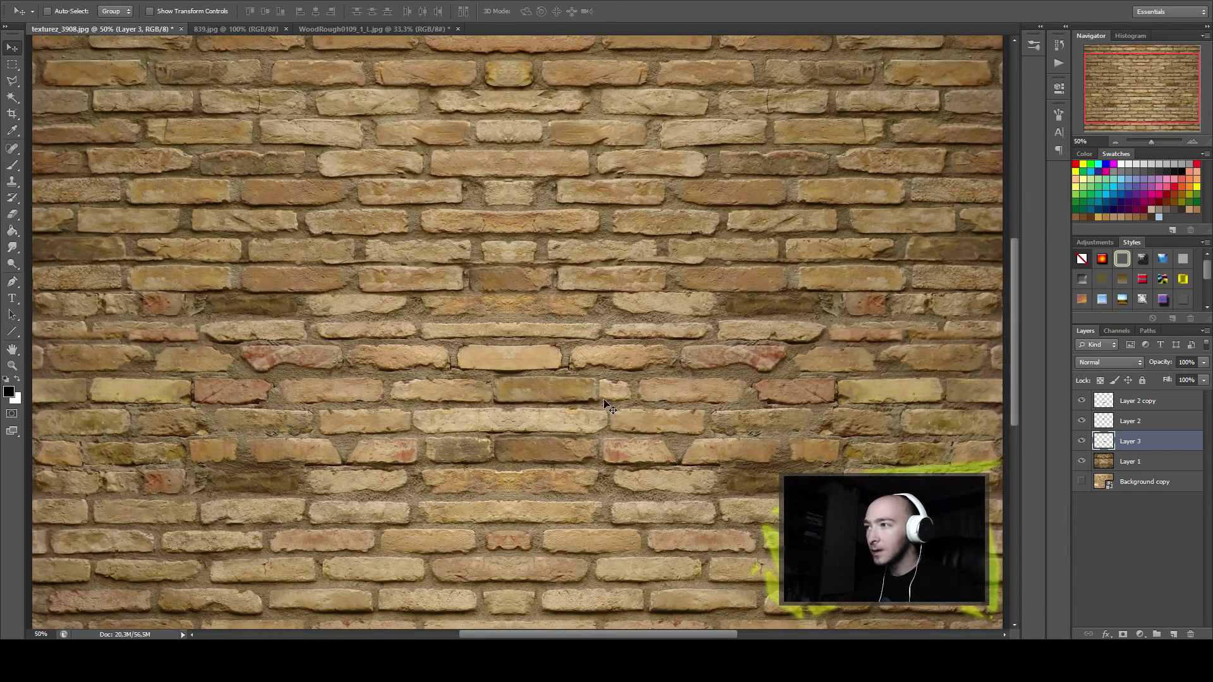
key(ctrl+t)
mouse_move(600, 389)
mouse_down()
mouse_move(635, 389)
mouse_move(575, 384)
mouse_up()
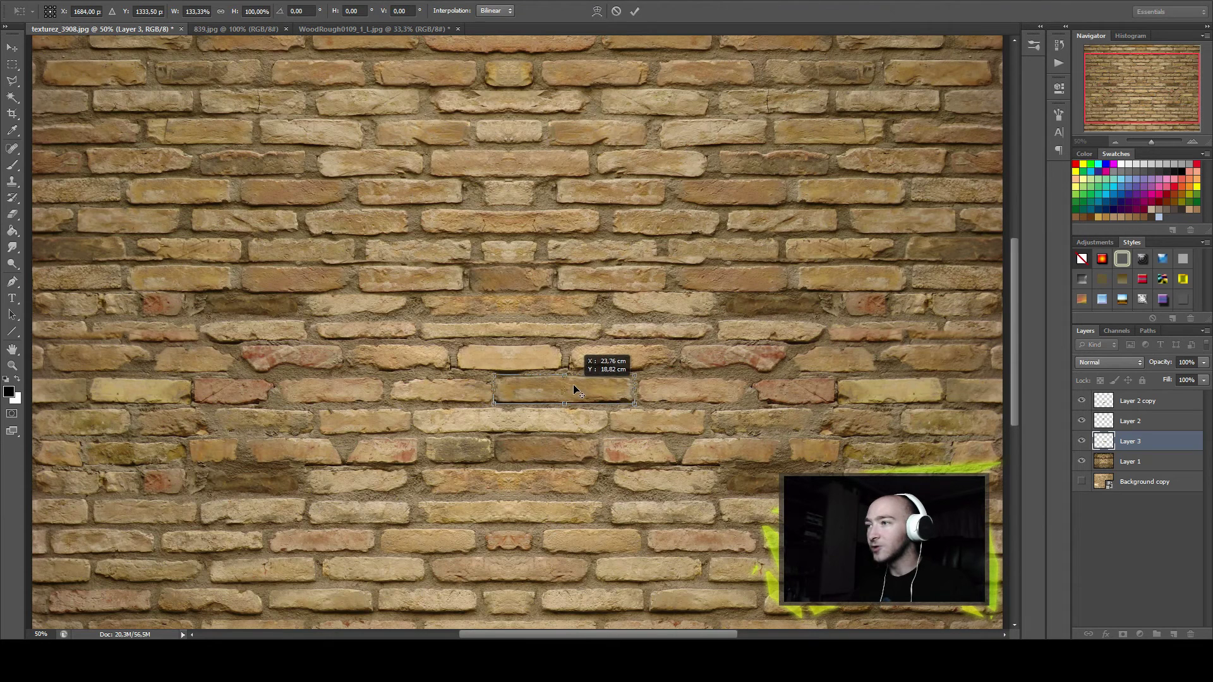
drag(574, 384, 546, 383)
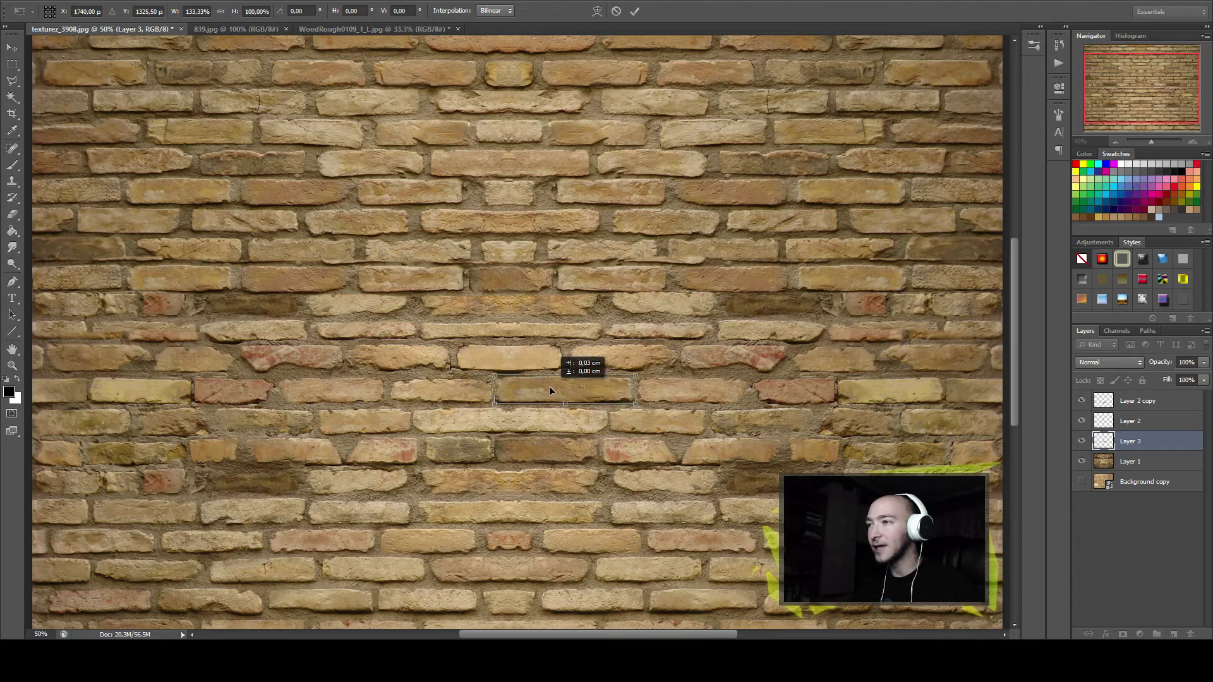
key(Return)
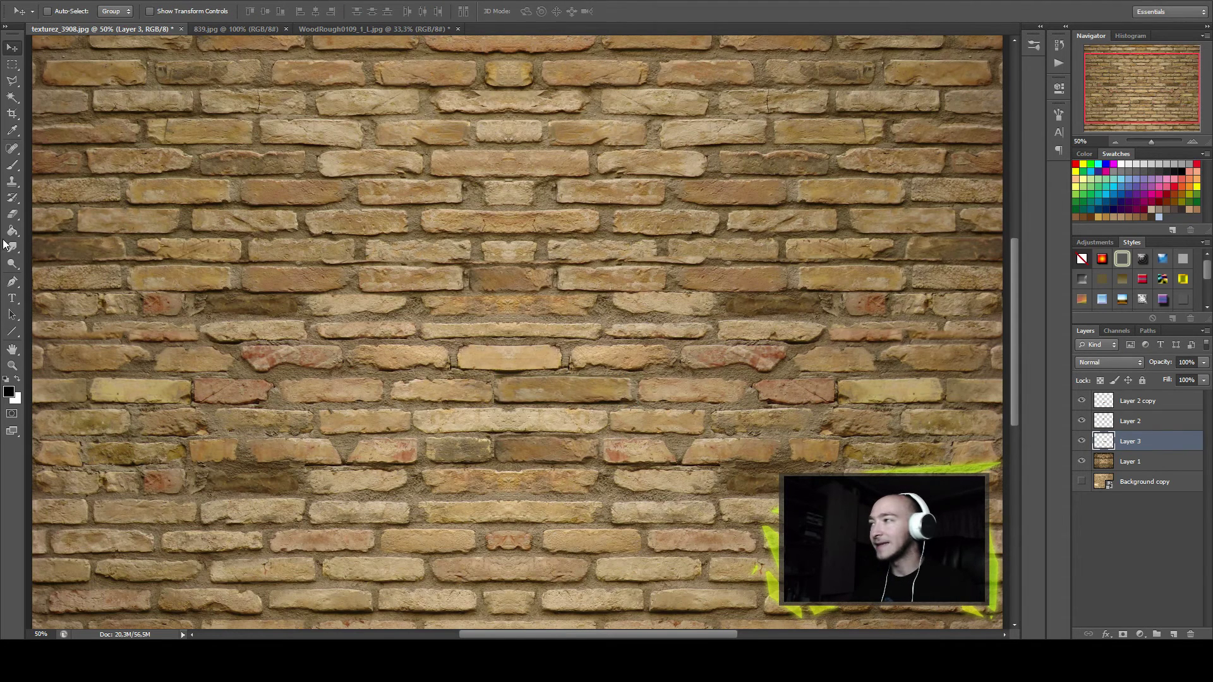
click(12, 214)
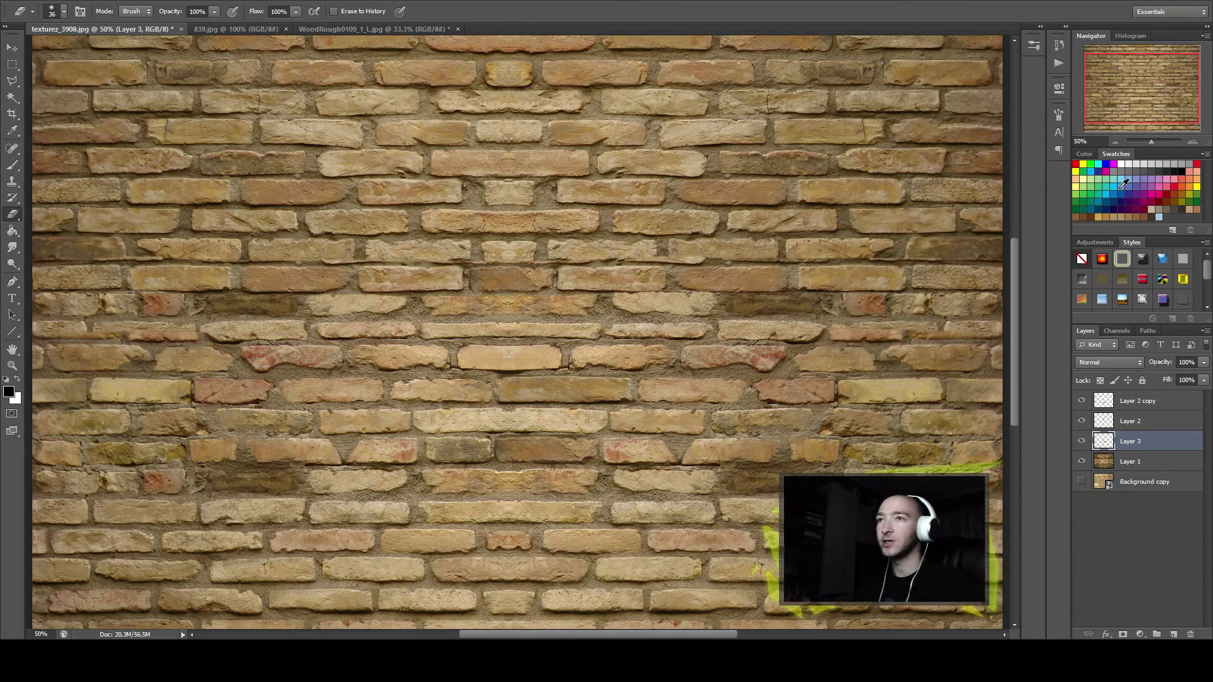
click(1119, 143)
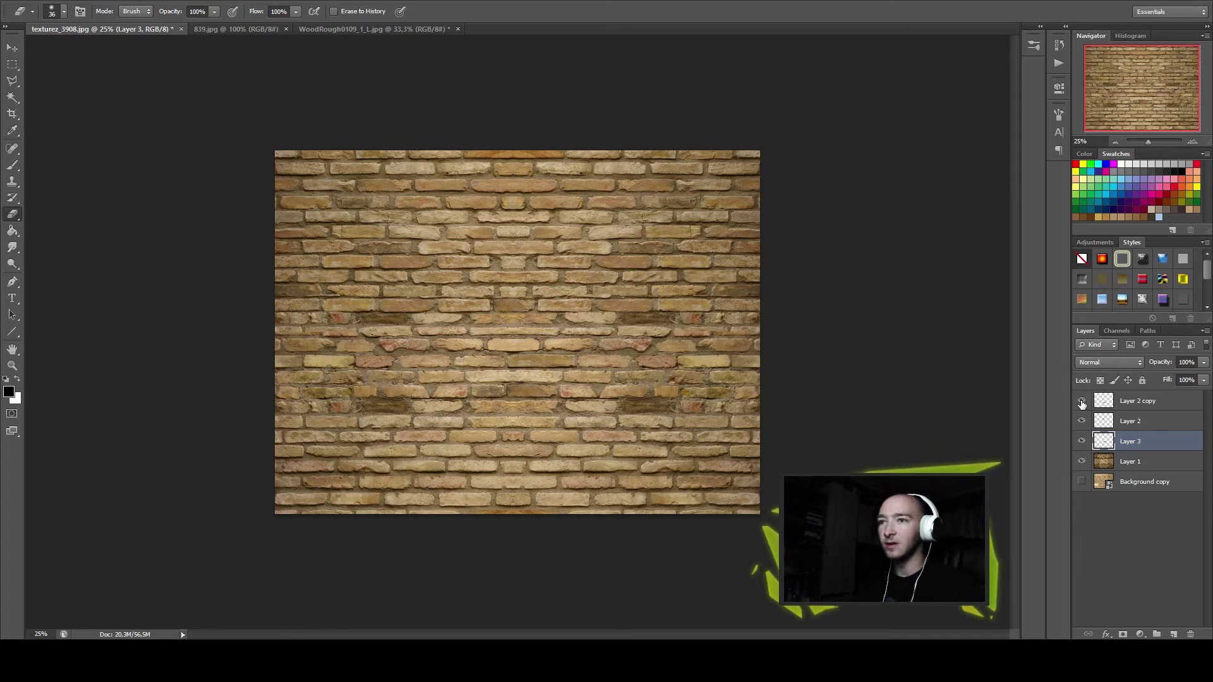
Make Layer 2 active, then bring up the WoodRough0109 wood texture document.
click(1144, 422)
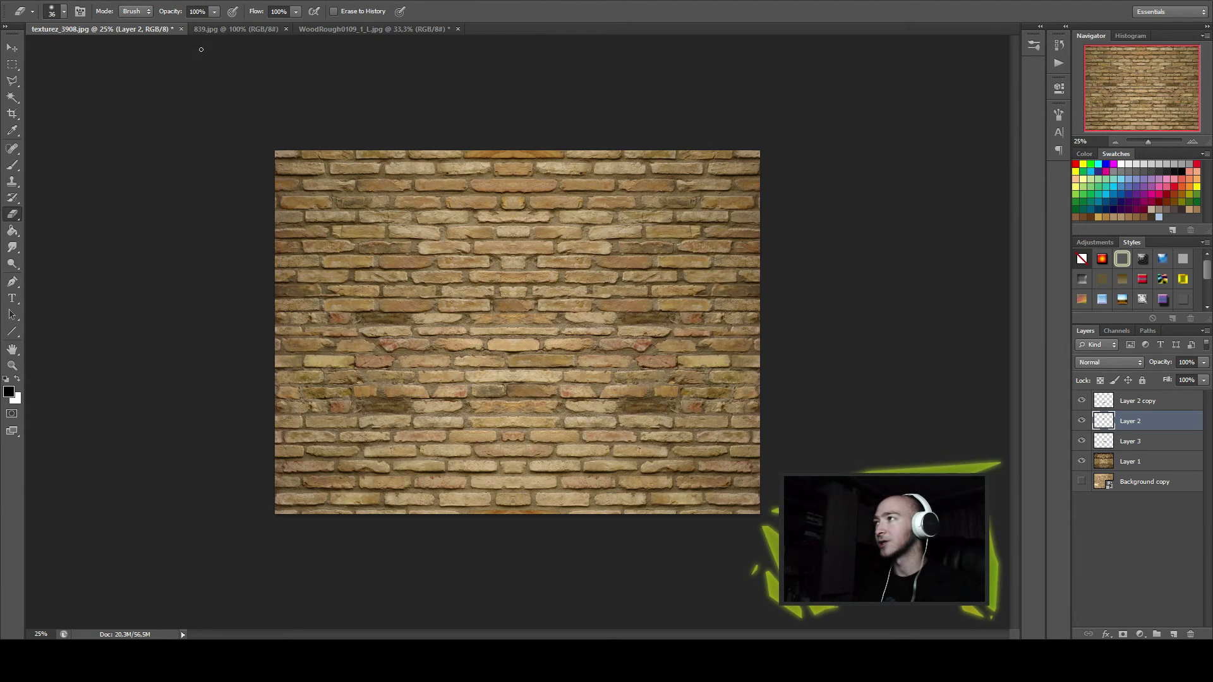
click(266, 29)
click(373, 29)
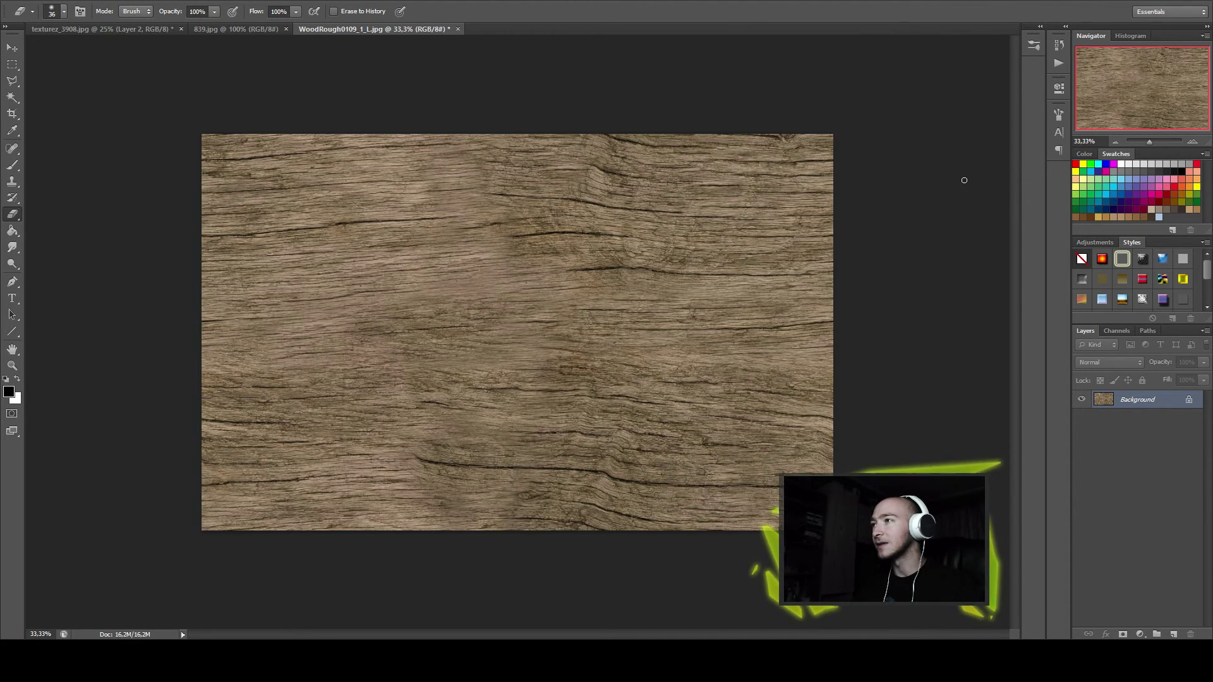
Revert the wood to its original and offset it +1535 px right, 0 vertical, with wrap-around.
click(1192, 142)
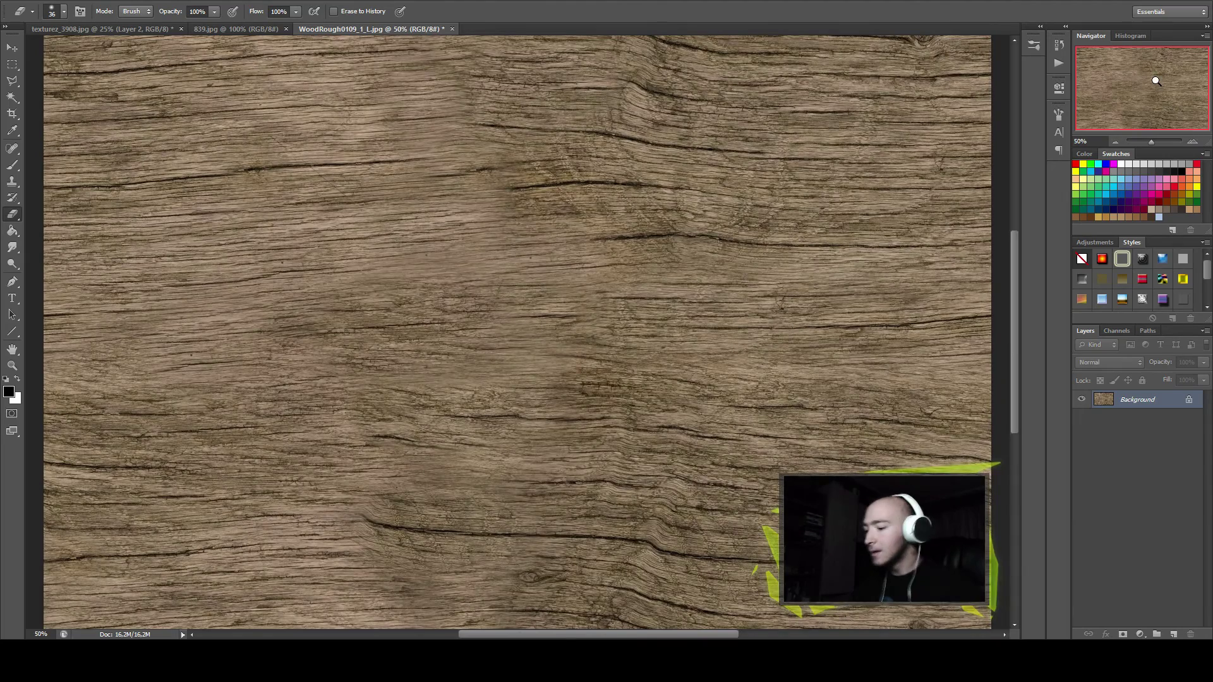
key(ctrl+alt+z)
key(ctrl+alt+z)
key(ctrl+alt+z)
key(ctrl+alt+z)
key(ctrl+alt+z)
key(ctrl+alt+z)
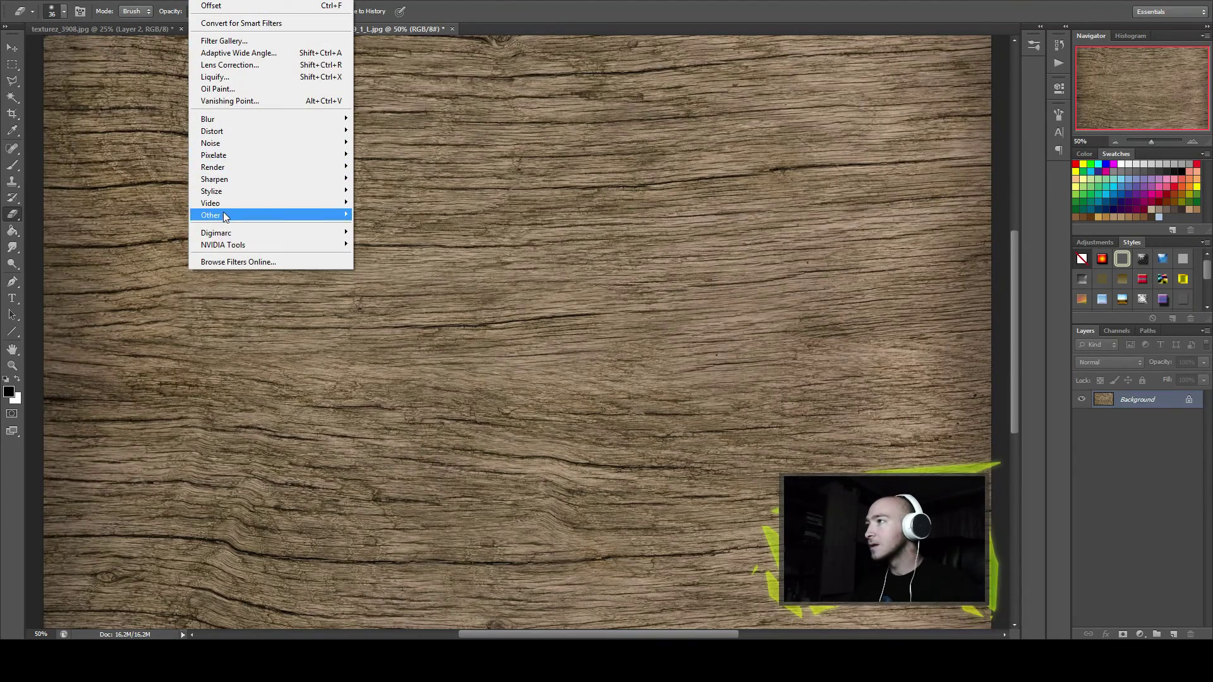
click(184, 263)
drag(881, 188, 878, 217)
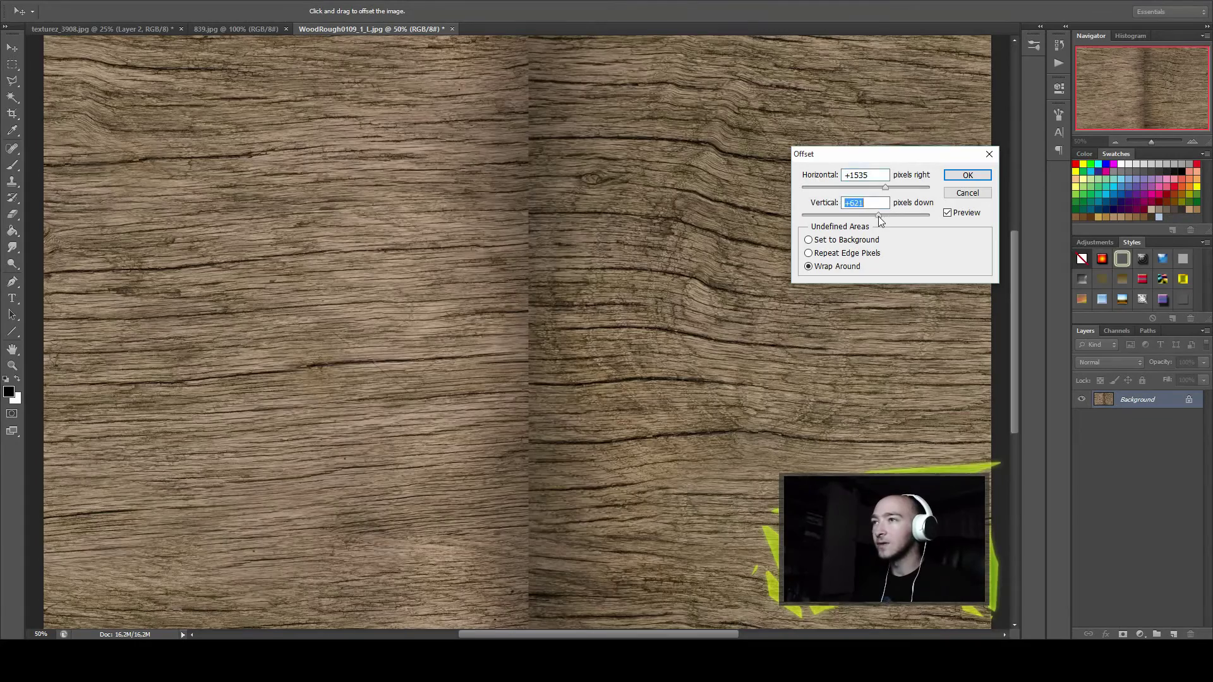
text(0)
key(Return)
key(e)
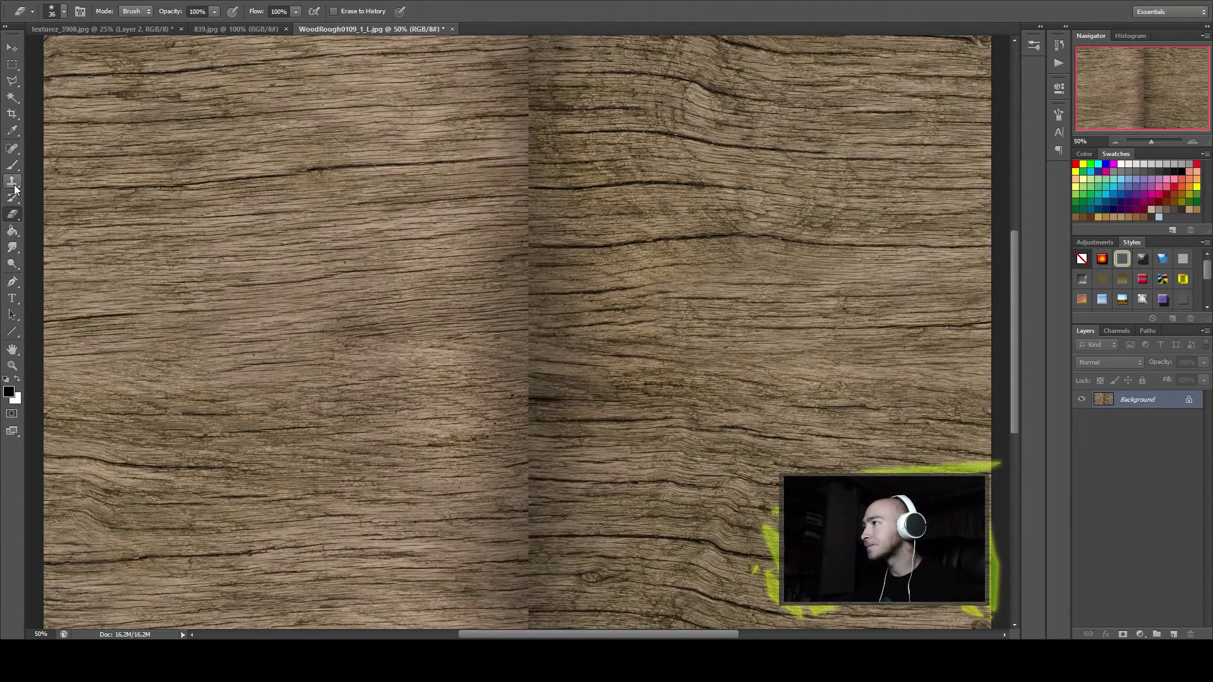
click(13, 183)
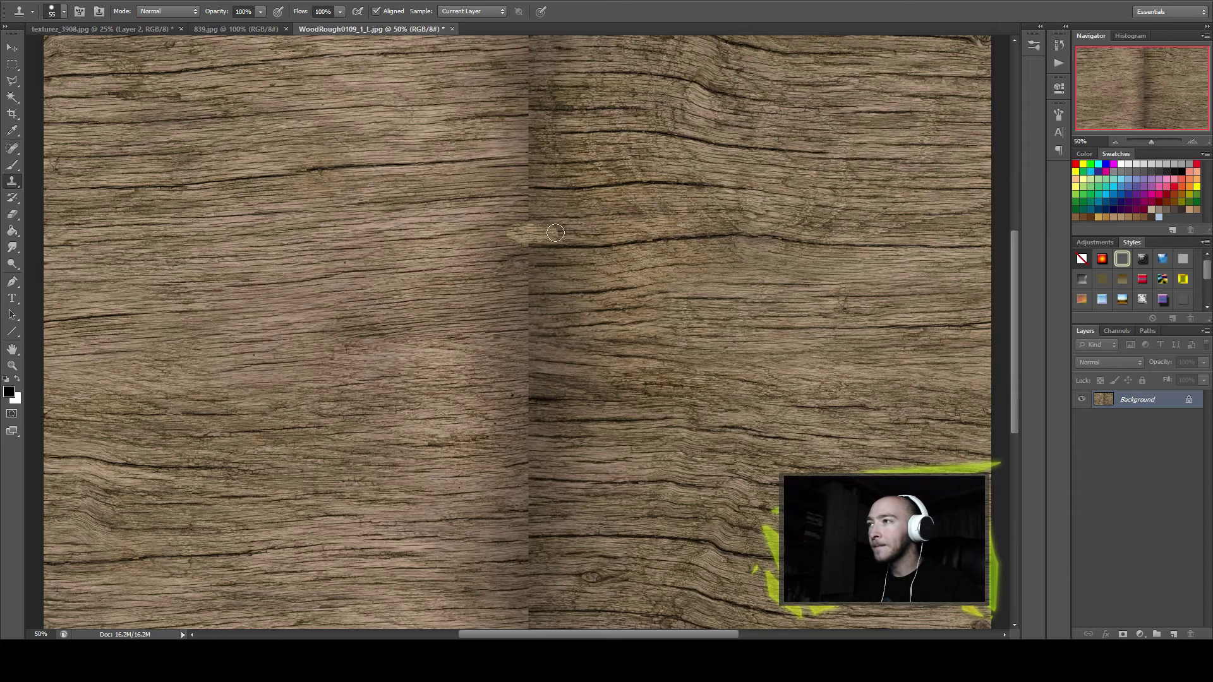
Enlarge the clone brush to 99 px and clone grain over the middle and top of the seam.
drag(601, 214, 663, 212)
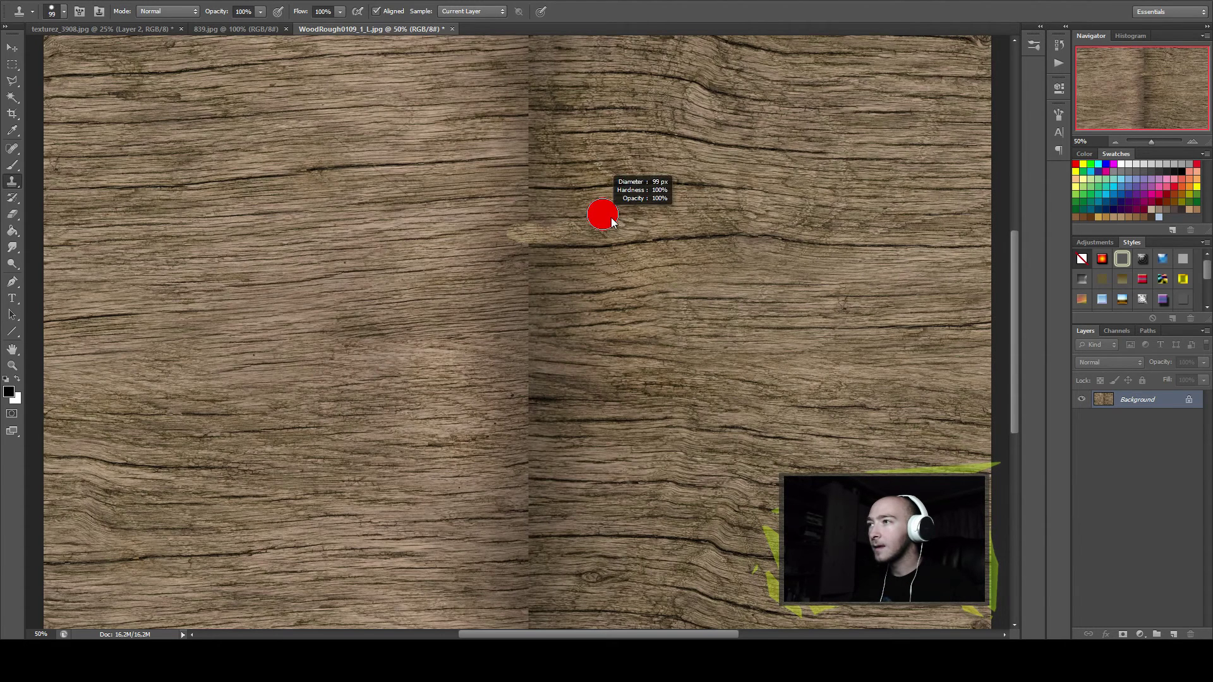
mouse_move(539, 231)
mouse_down()
mouse_move(424, 227)
mouse_move(572, 220)
mouse_move(537, 168)
mouse_move(524, 79)
mouse_move(529, 90)
mouse_up()
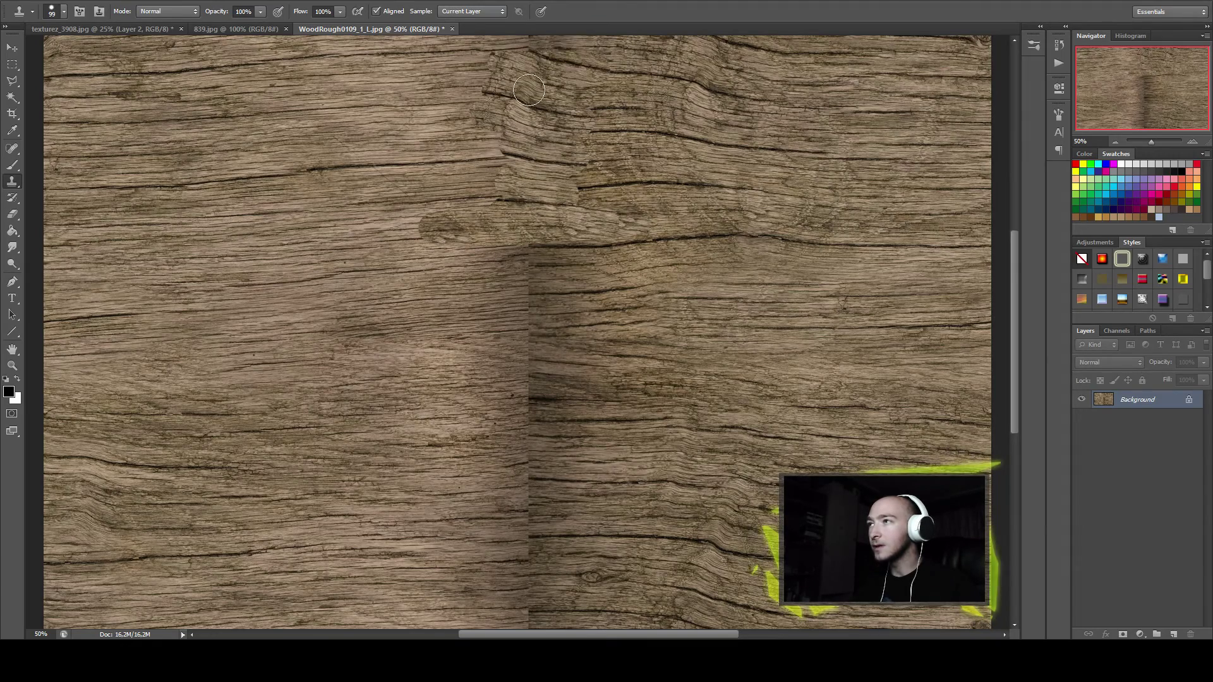
scroll(503, 238, up, 10)
scroll(506, 284, down, 3)
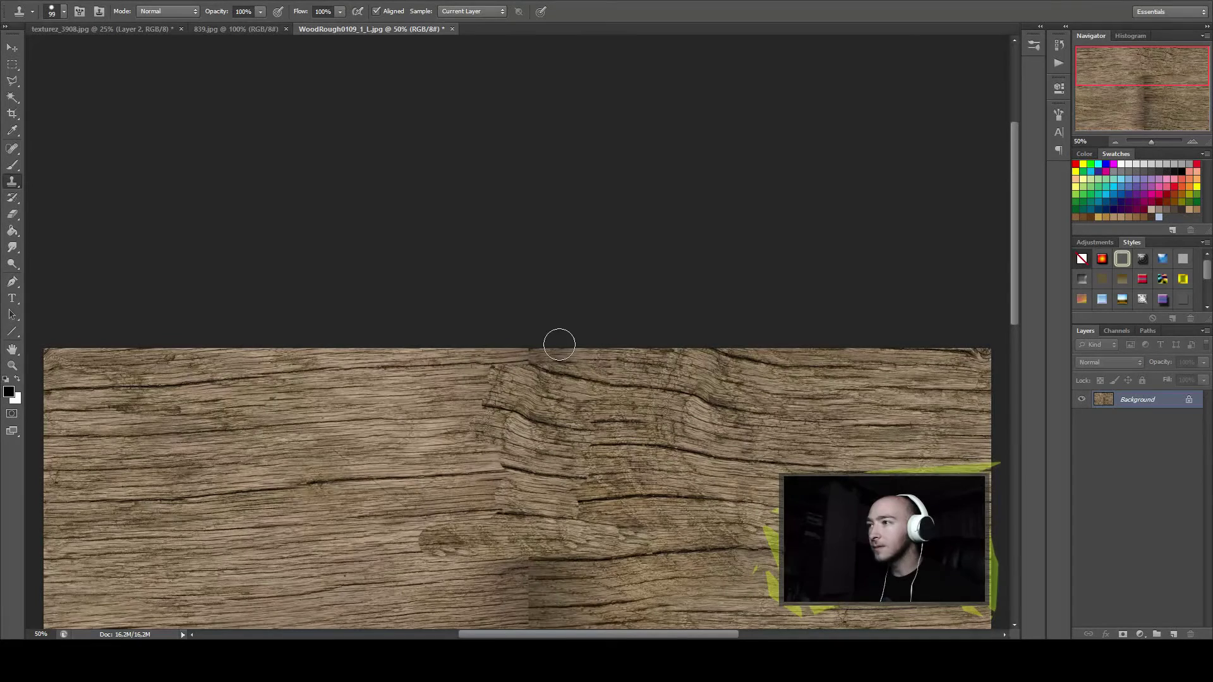
drag(551, 382, 512, 353)
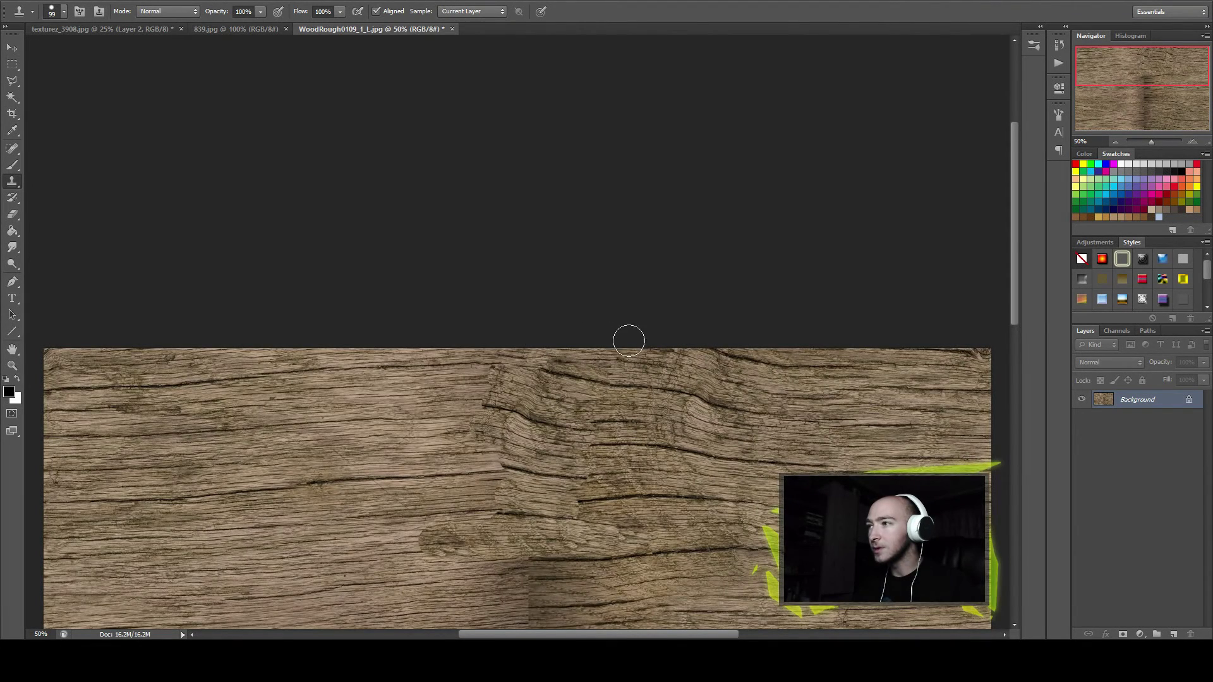
scroll(629, 341, down, 8)
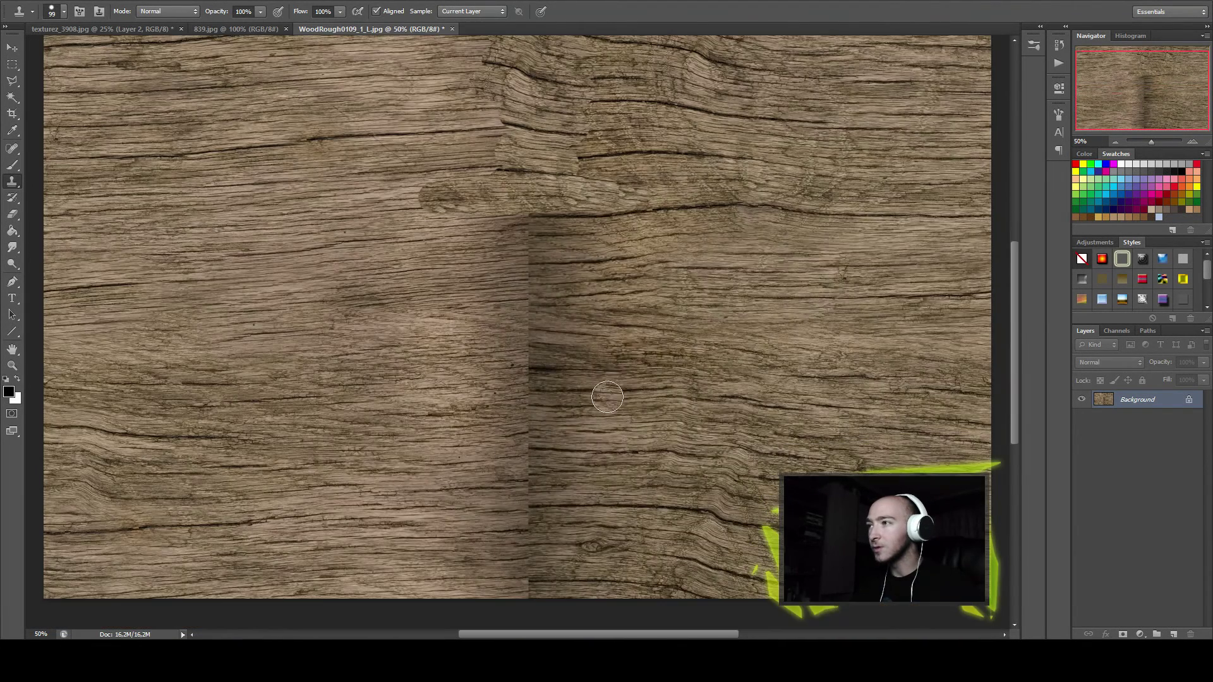
alt+click(715, 314)
drag(538, 292, 535, 225)
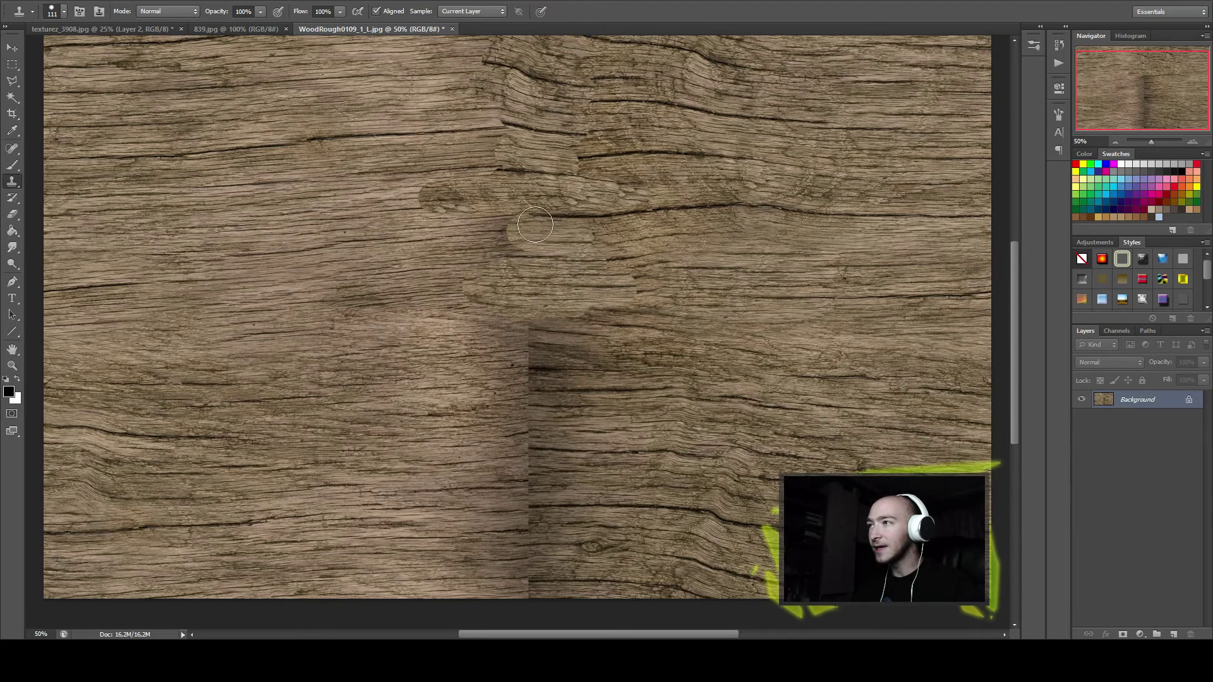
Clone grain over the lower seam to the bottom edge and blend away the dark hole.
scroll(586, 290, down, 2)
mouse_move(559, 289)
mouse_down()
mouse_move(525, 278)
mouse_move(551, 381)
mouse_move(621, 424)
mouse_up()
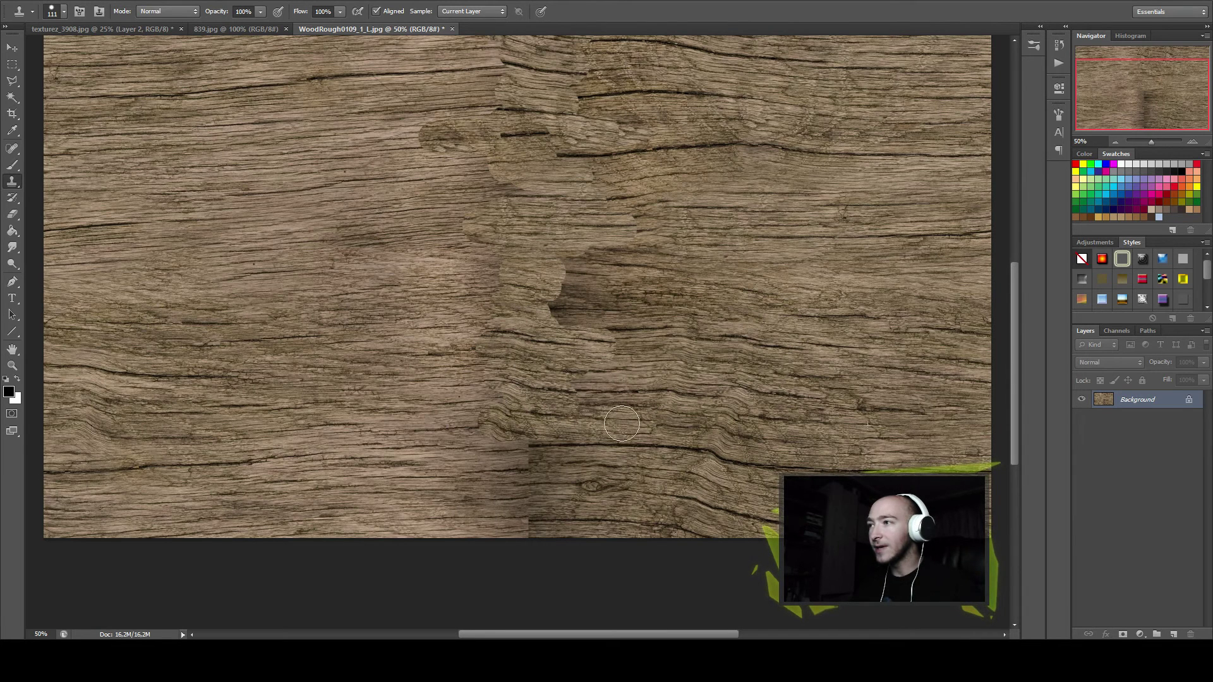
drag(554, 461, 583, 526)
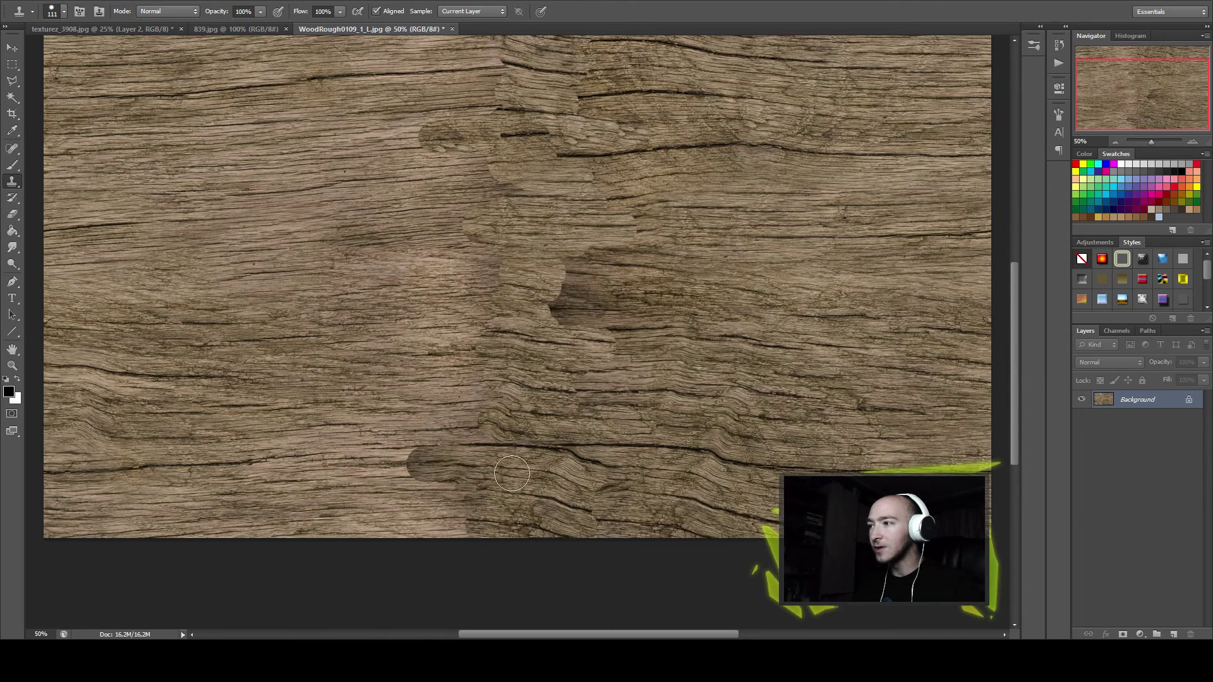
scroll(634, 331, up, 1)
drag(551, 287, 657, 263)
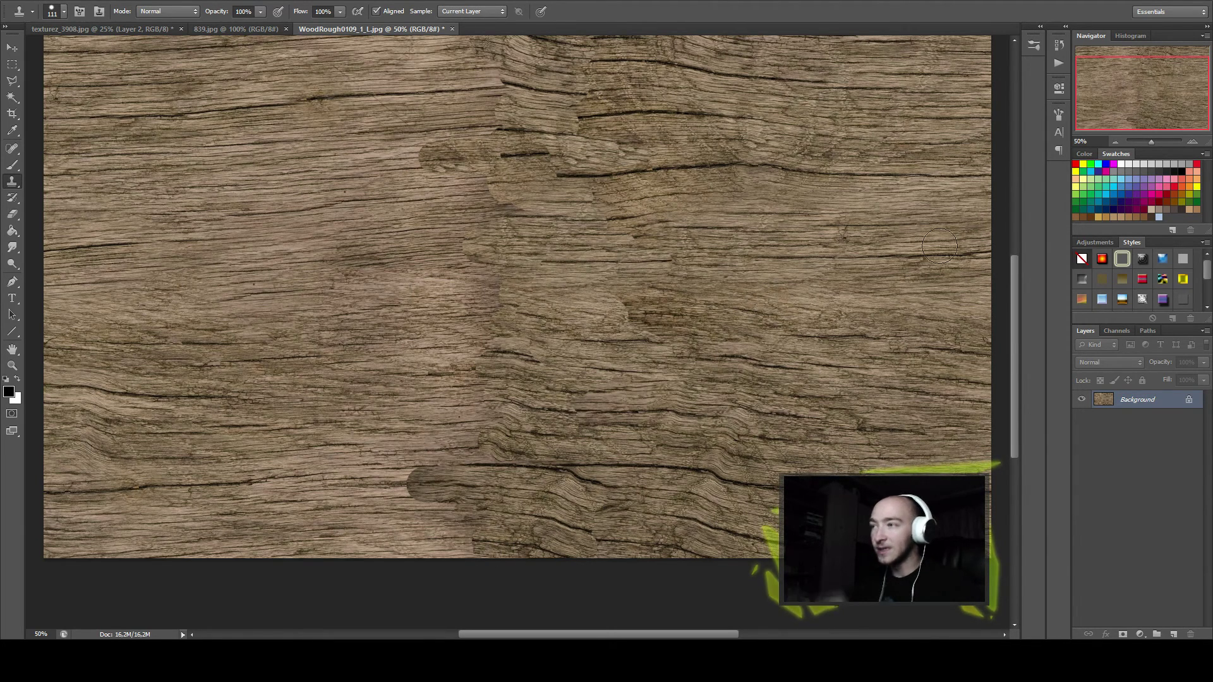
Inspect the cloned areas at up to 200% zoom, then enlarge the clone brush.
click(1115, 141)
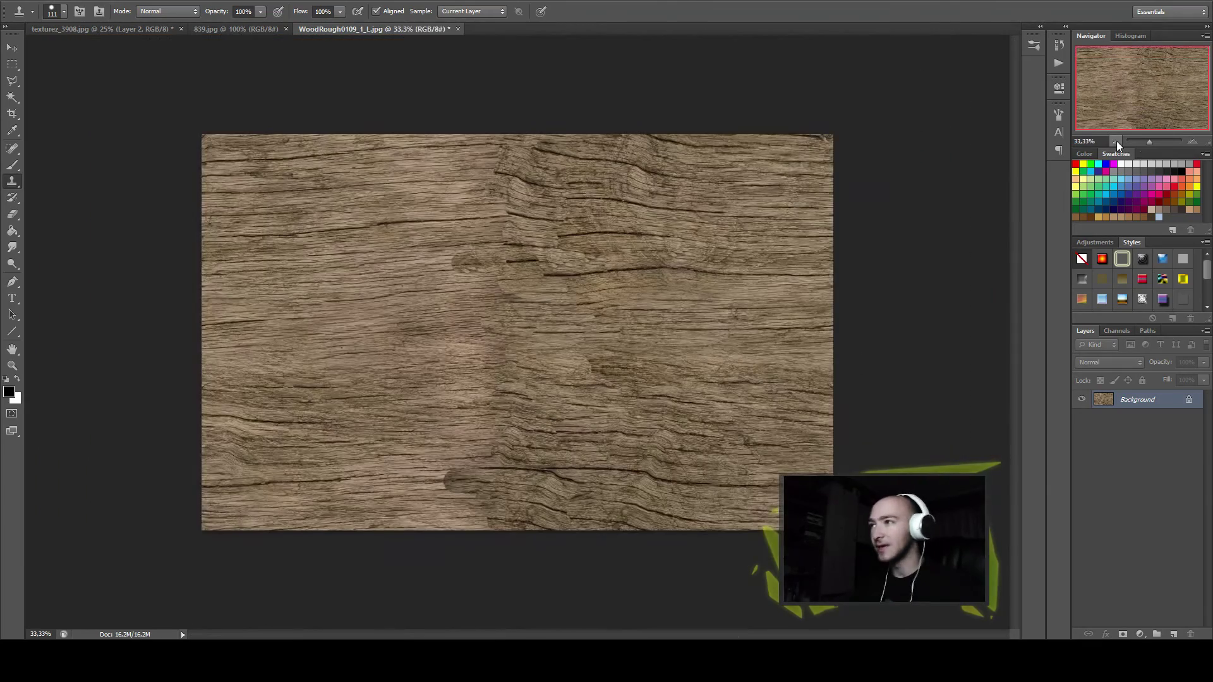
click(1192, 143)
click(1192, 142)
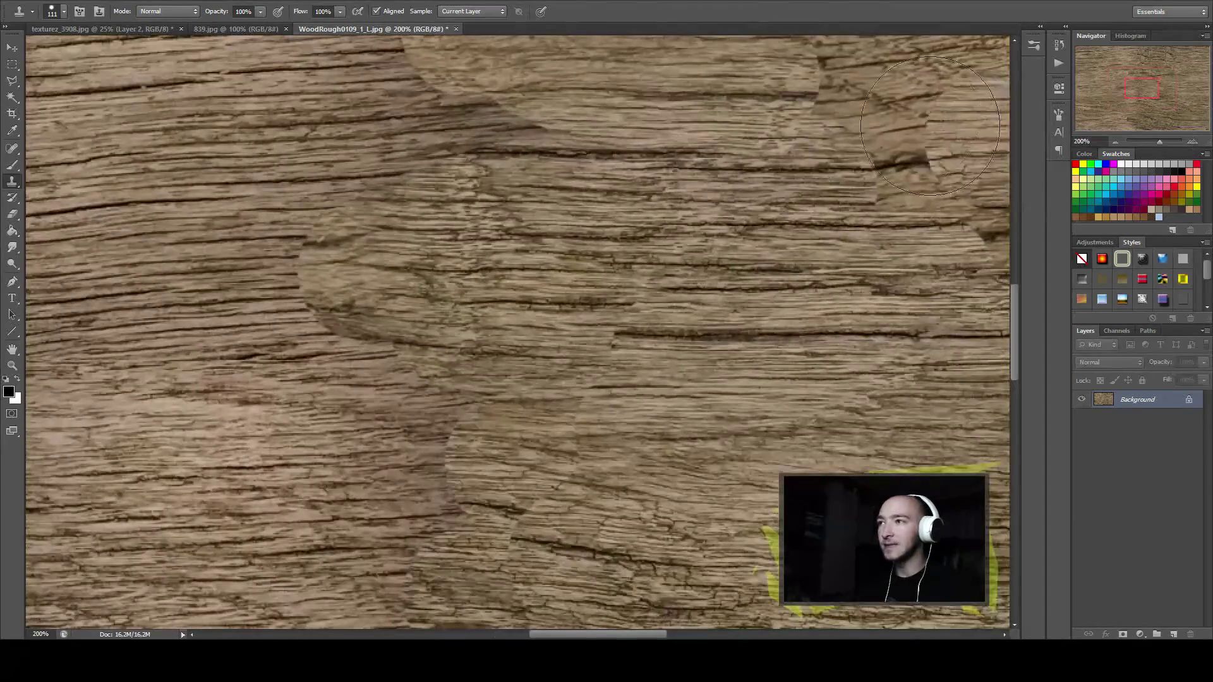
click(1114, 141)
click(1115, 142)
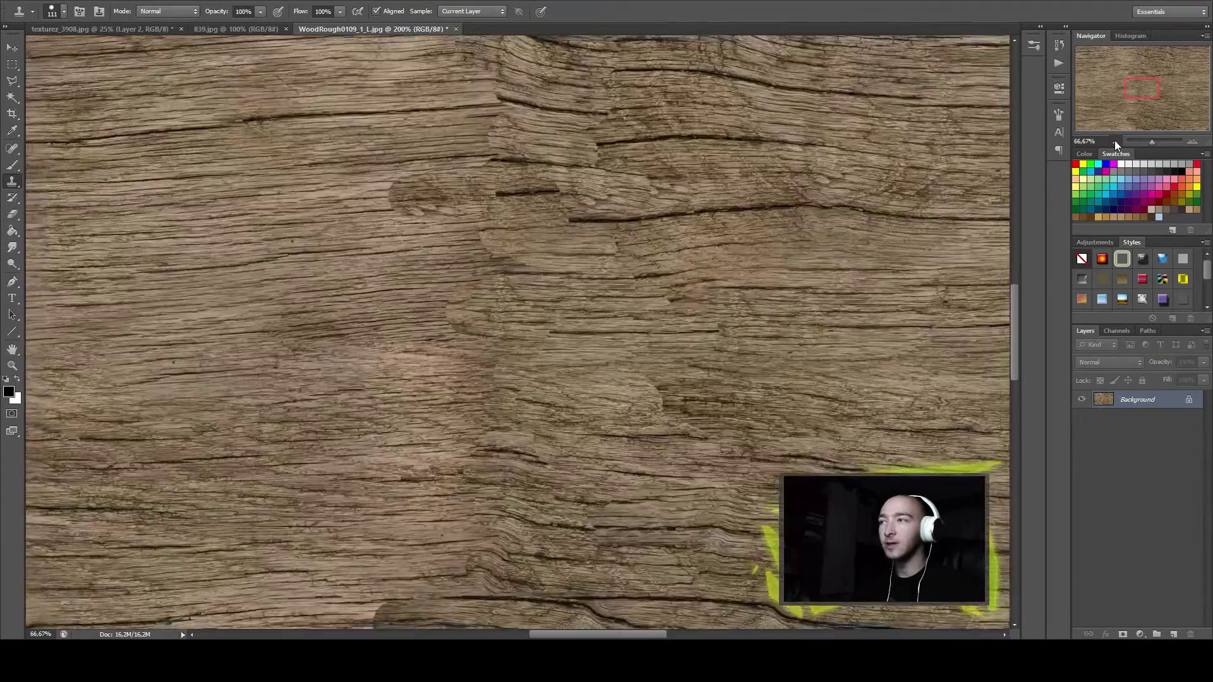
alt+right_click(627, 316)
alt+right_click(663, 316)
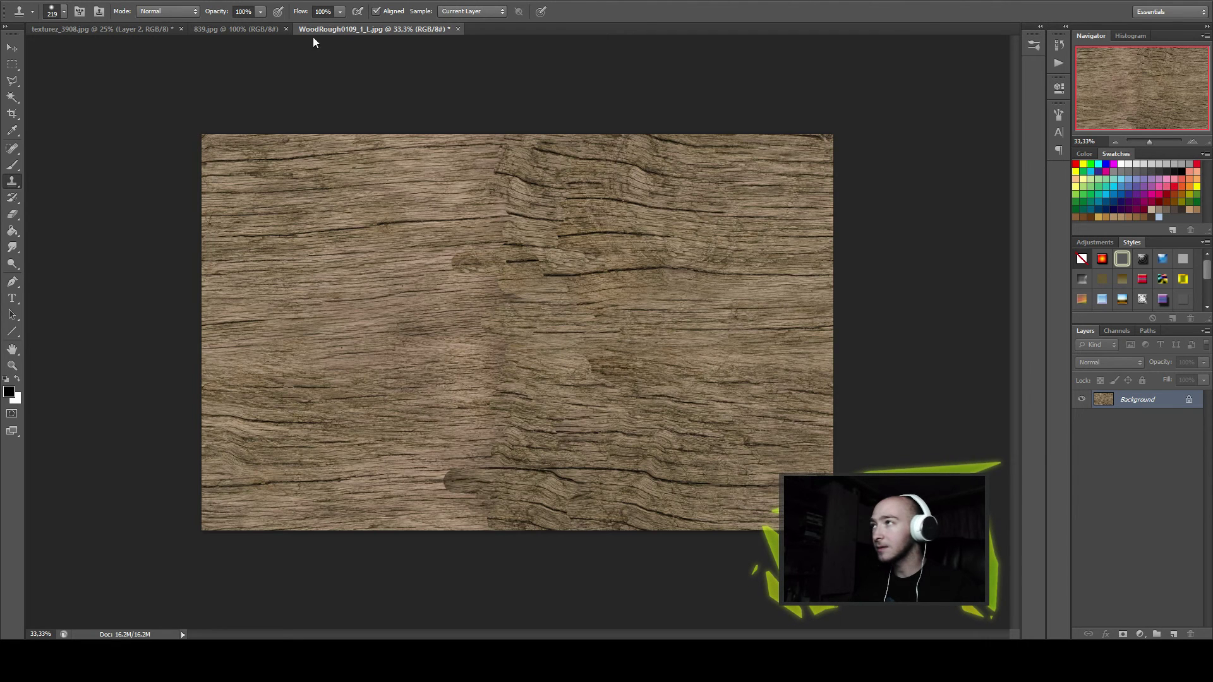
Clone grain over the remaining seam at the top edge and the lower dark blotch.
mouse_move(582, 350)
mouse_down()
mouse_move(592, 363)
mouse_move(499, 143)
mouse_up()
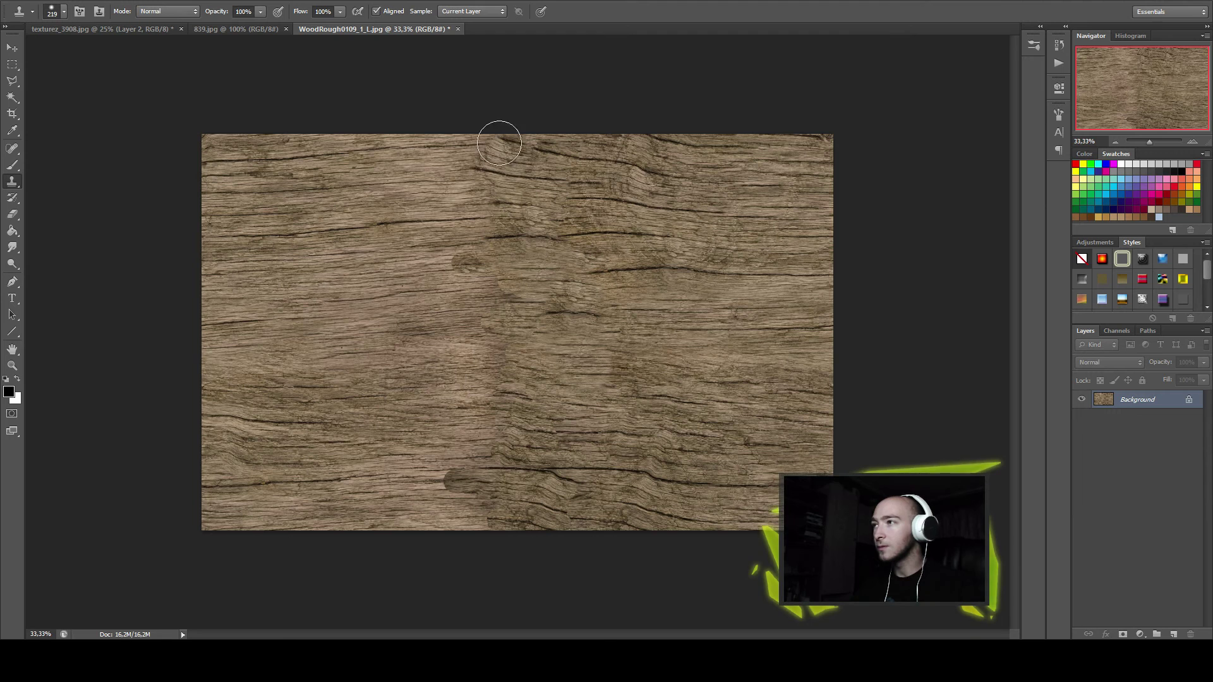
drag(548, 217, 598, 186)
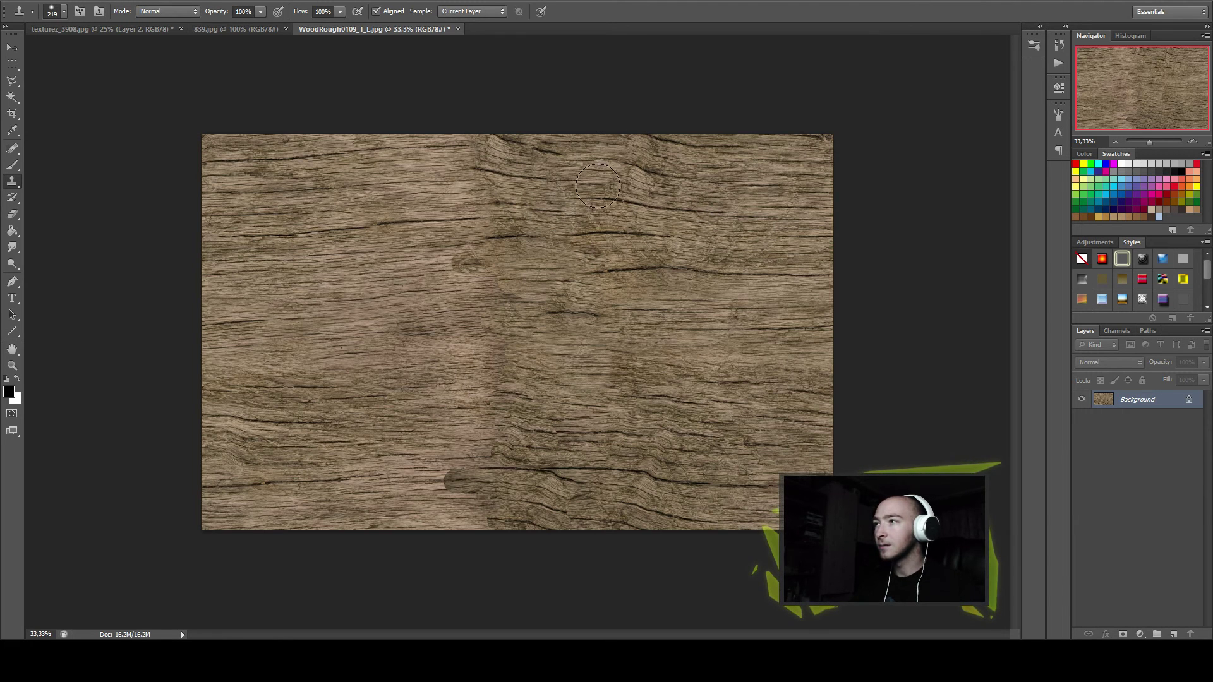
drag(502, 220, 477, 140)
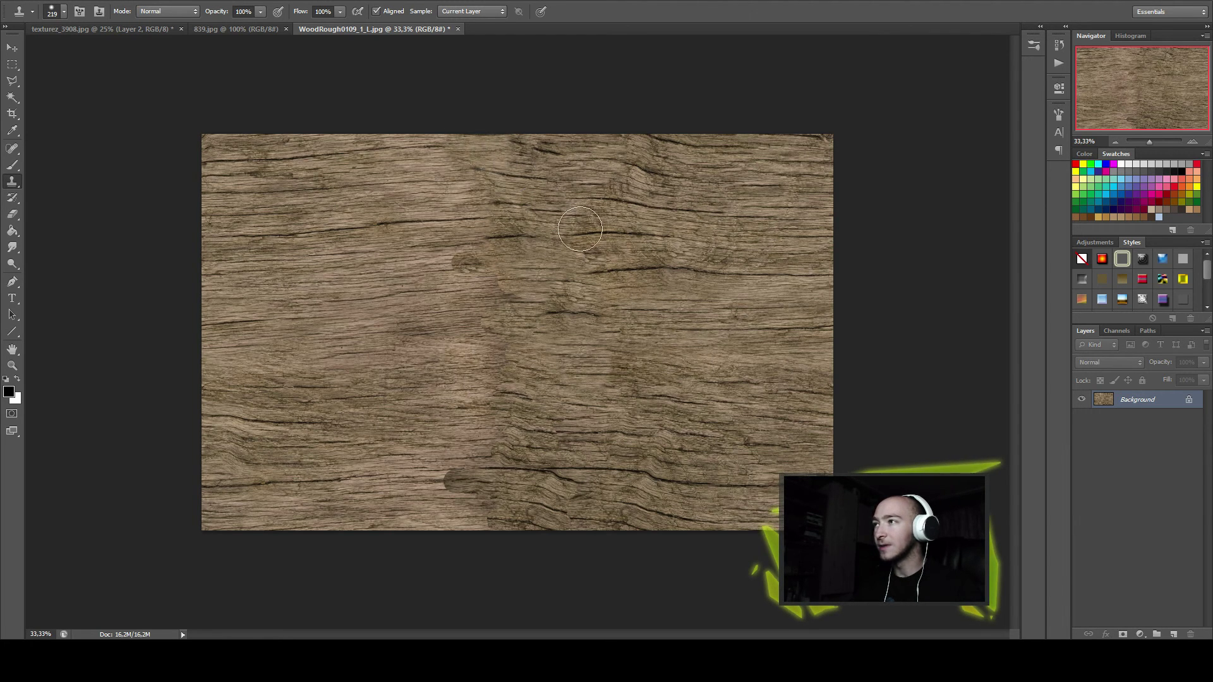
drag(460, 465, 477, 521)
mouse_move(478, 458)
mouse_down()
mouse_move(499, 490)
mouse_move(493, 514)
mouse_up()
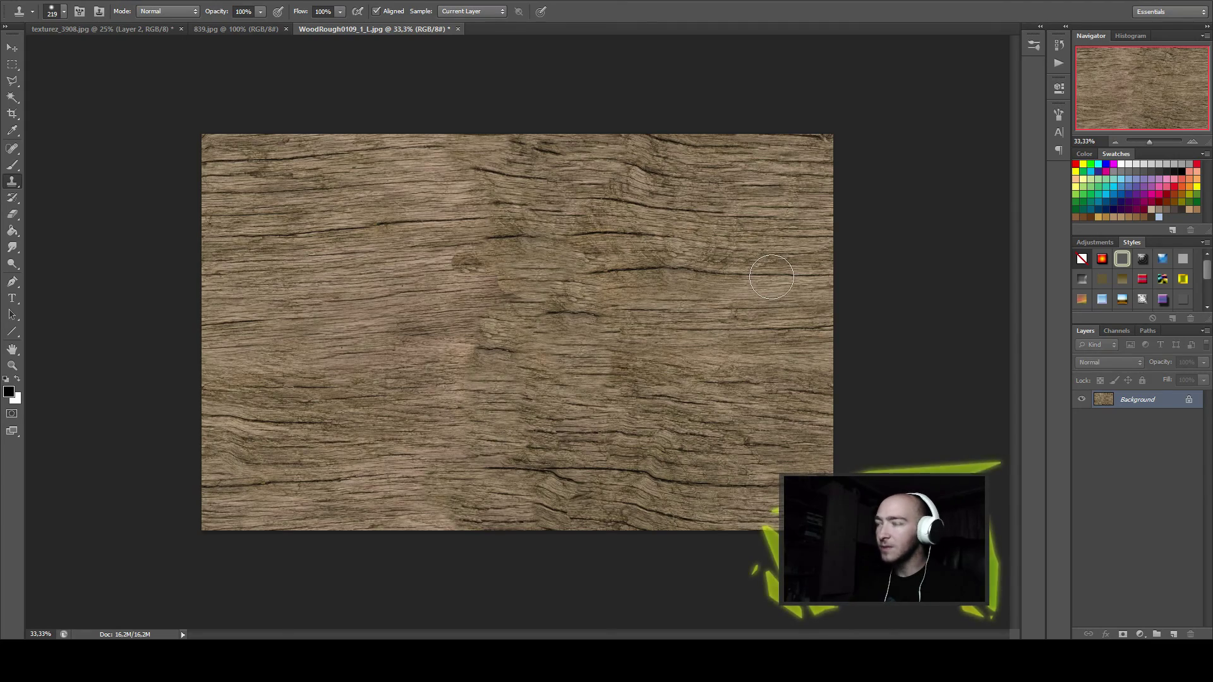
Check the wood seam at several zoom levels, touch up one spot, and return to texturez_3908.
click(1184, 140)
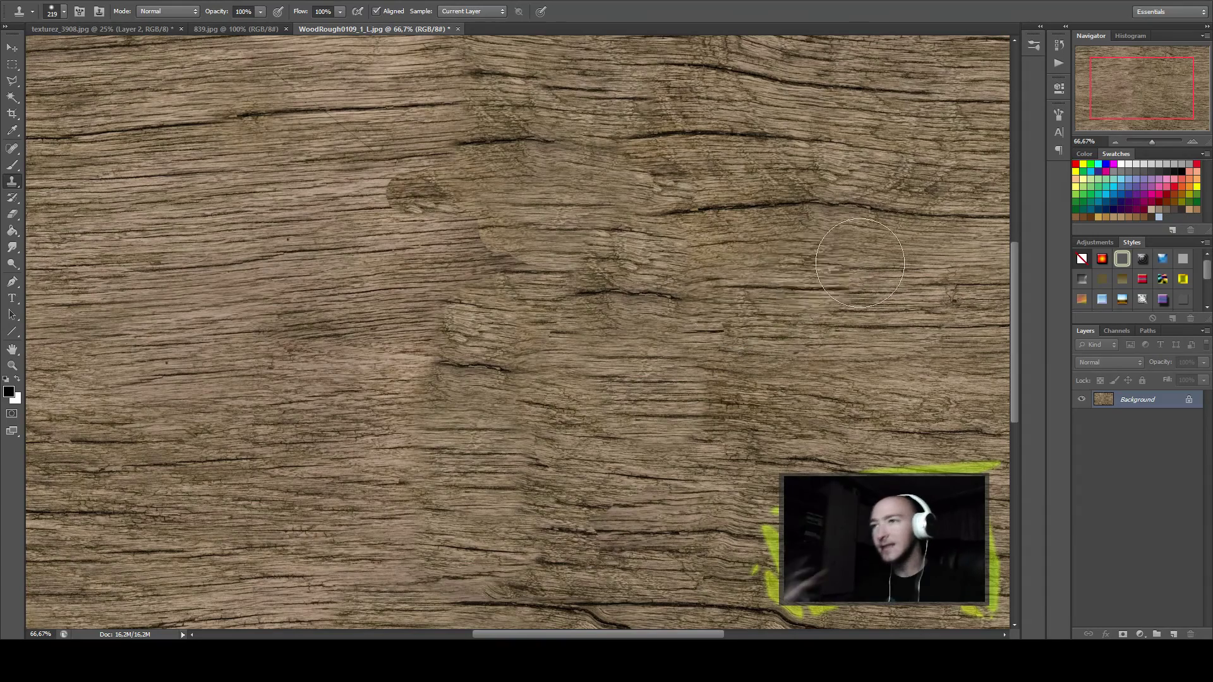
click(1115, 143)
click(1115, 144)
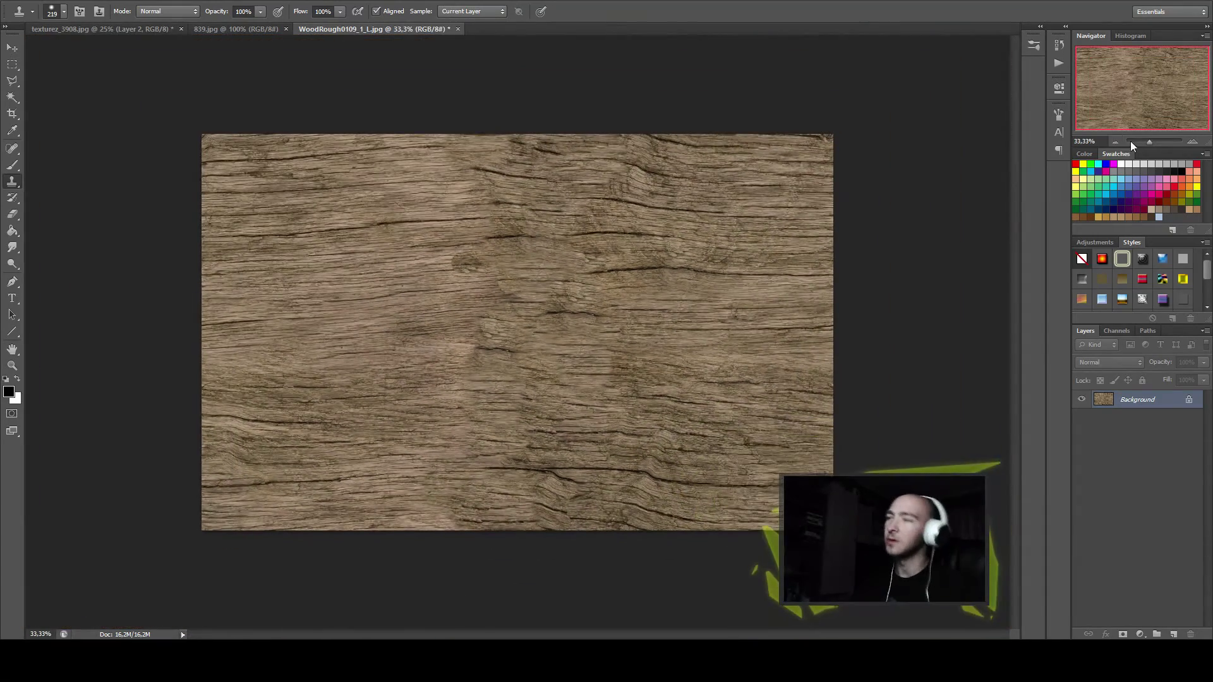
click(1192, 143)
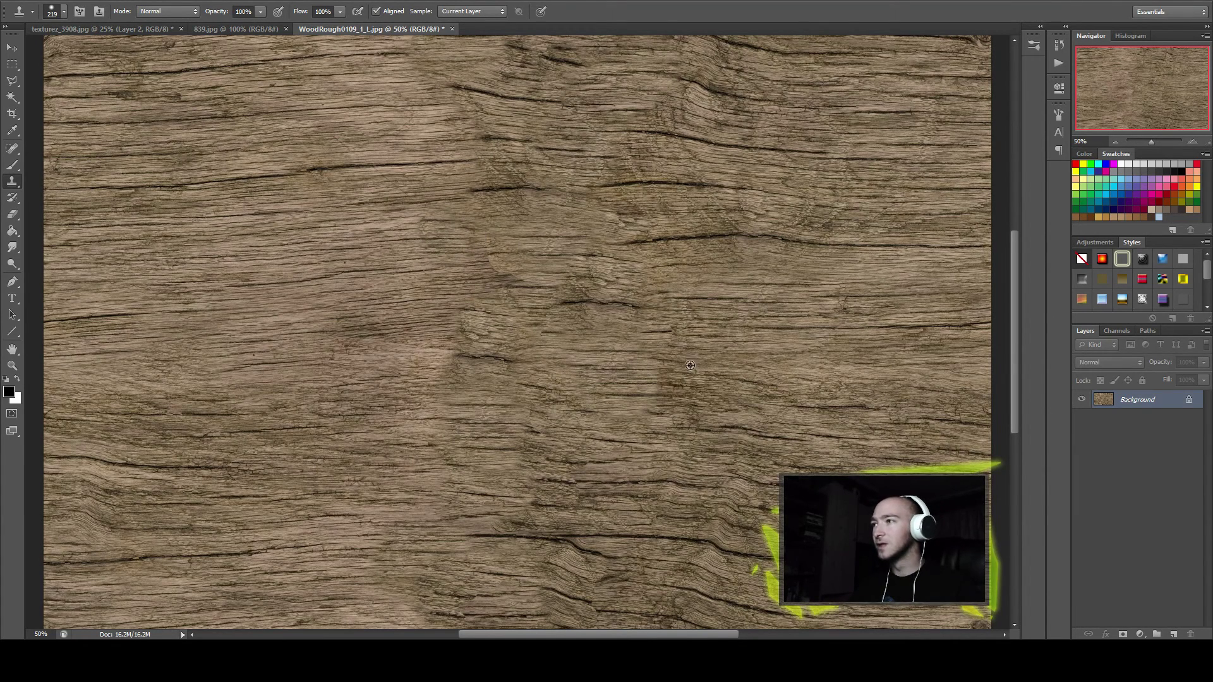
drag(521, 267, 494, 260)
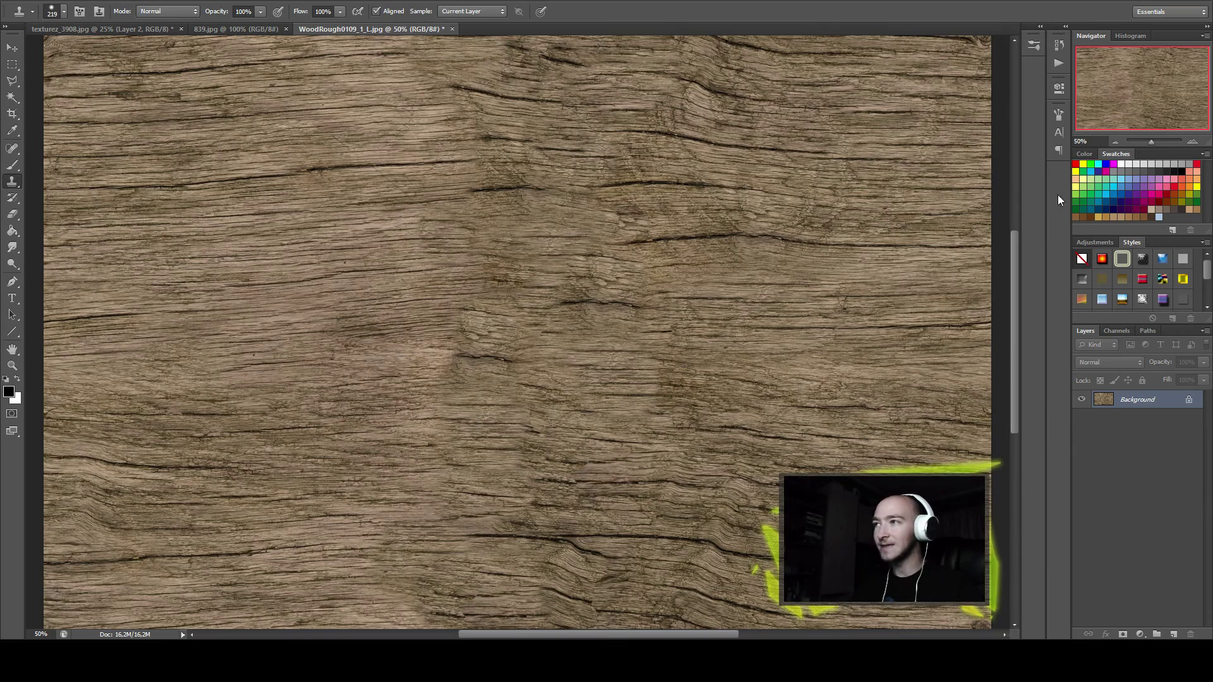
click(1115, 142)
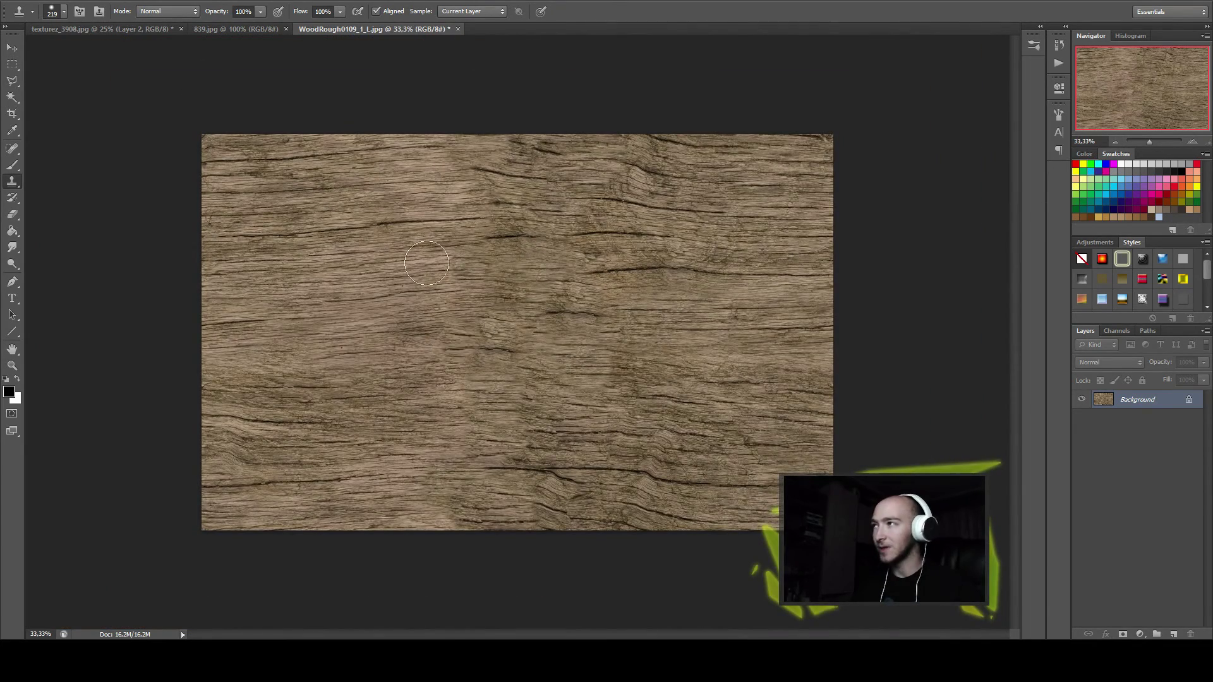
click(120, 33)
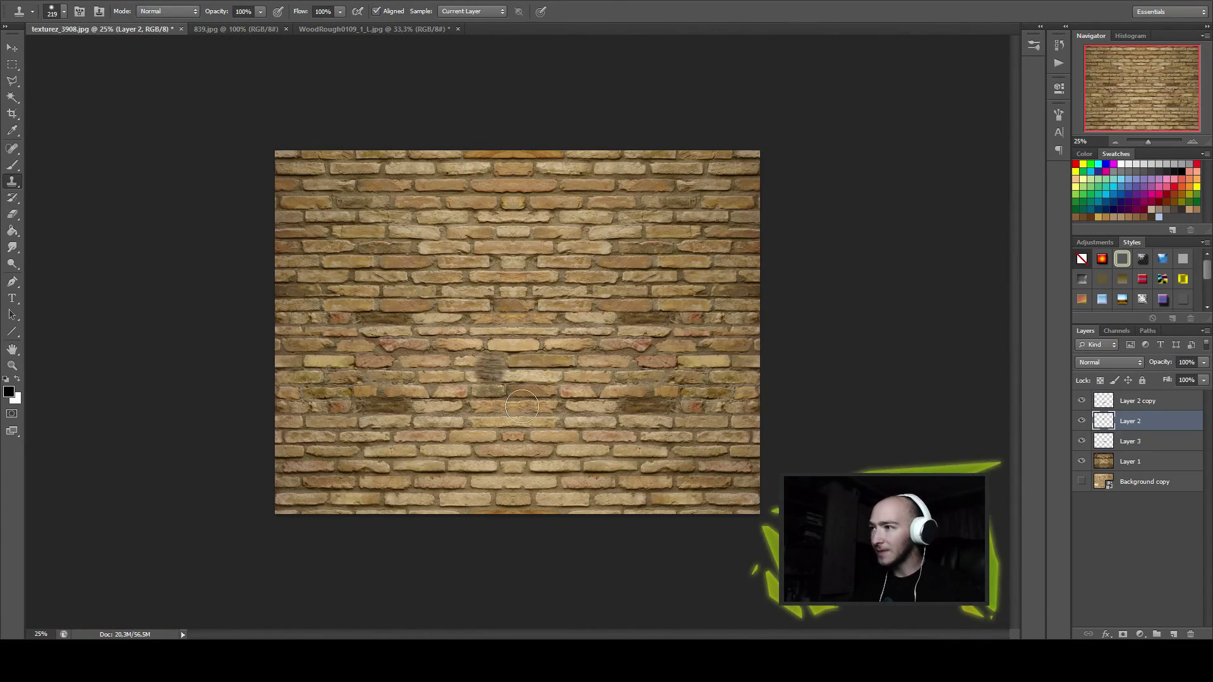
Undo the dark clone smudge, then merge Layer 2 copy through Layer 1 into one rasterized layer.
click(1192, 141)
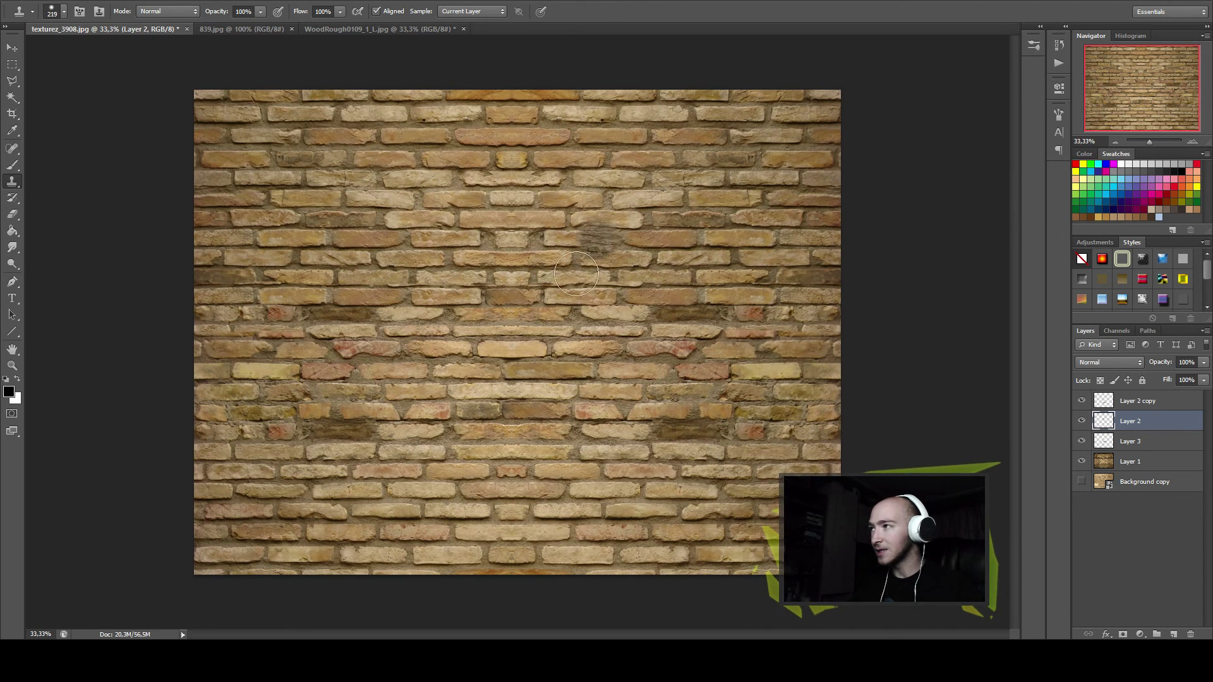
key(ctrl+z)
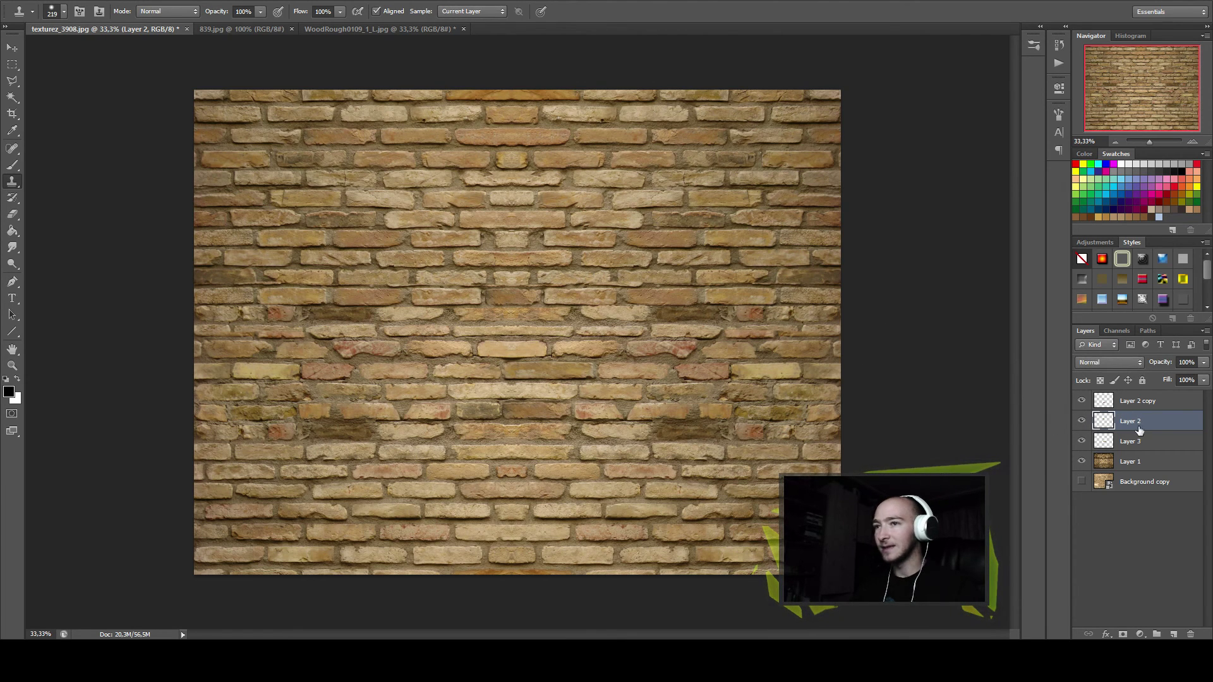
shift+click(1131, 441)
shift+click(1137, 401)
shift+click(1130, 461)
right_click(1130, 461)
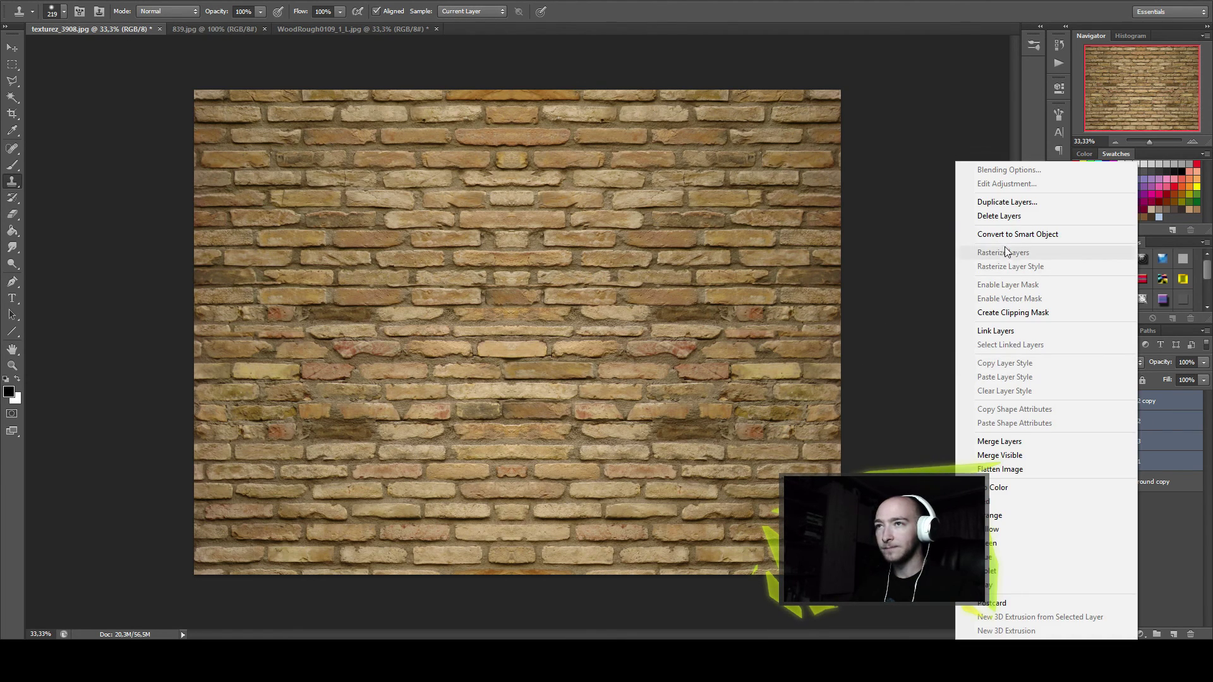
click(1017, 234)
click(358, 282)
key(Return)
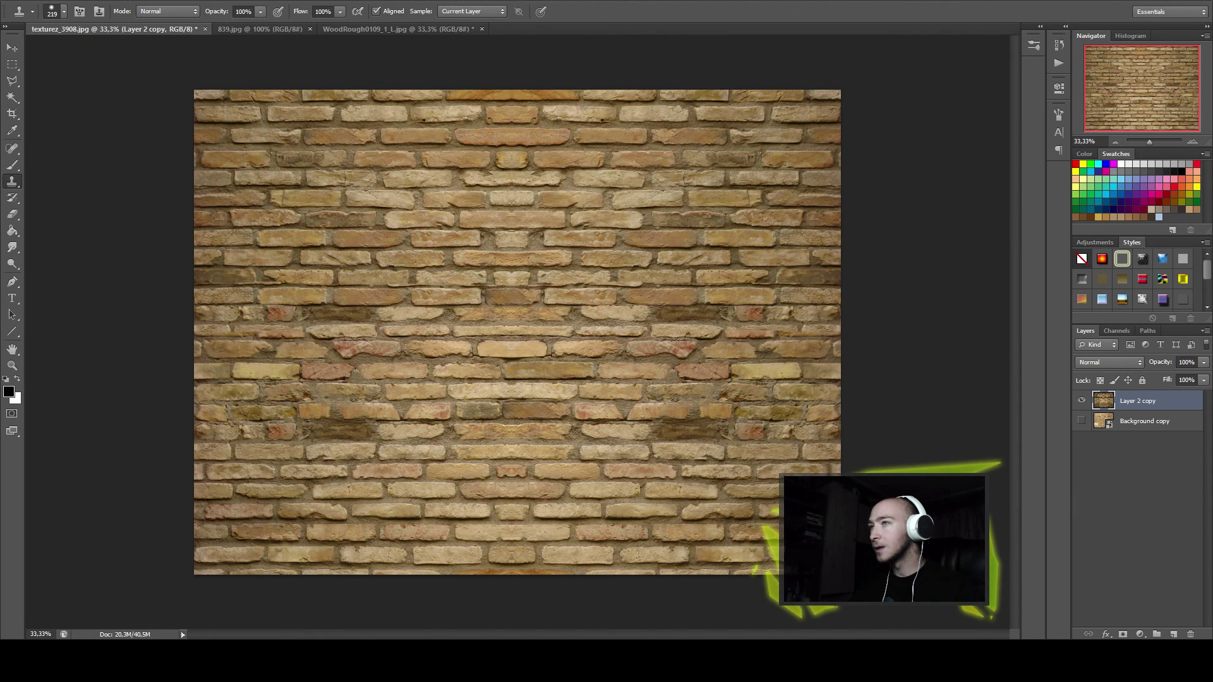
click(208, 1)
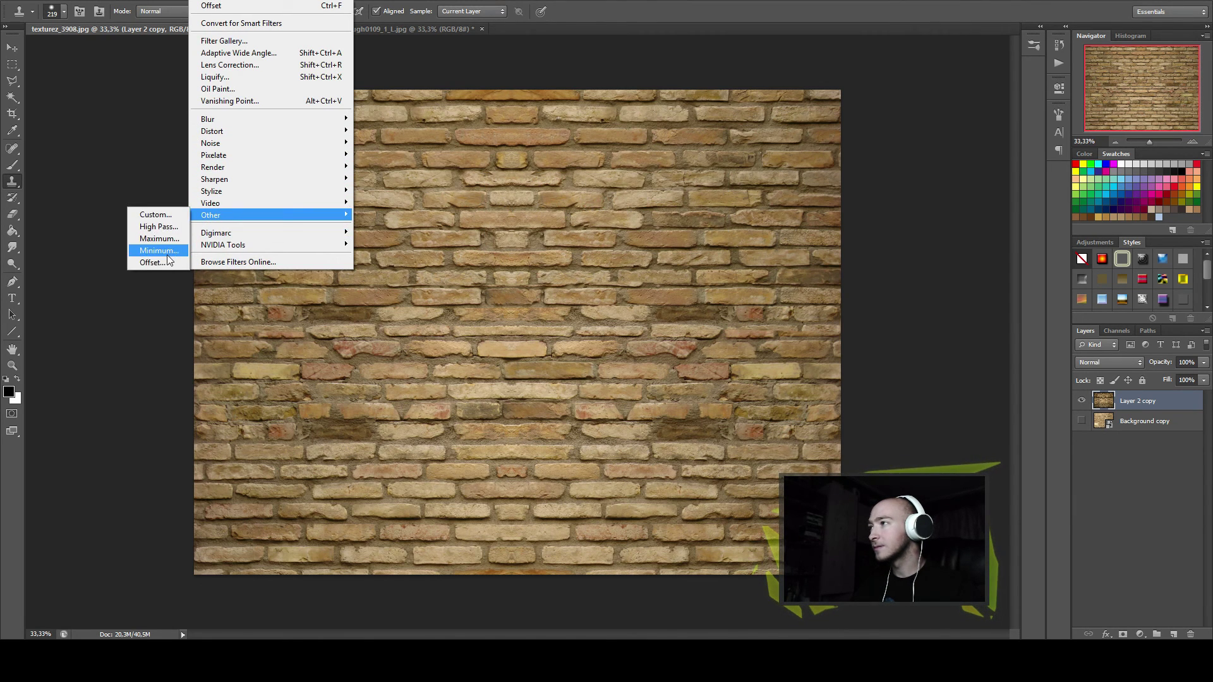
Offset the merged brick layer about +1571 pixels horizontally with Wrap Around.
click(165, 262)
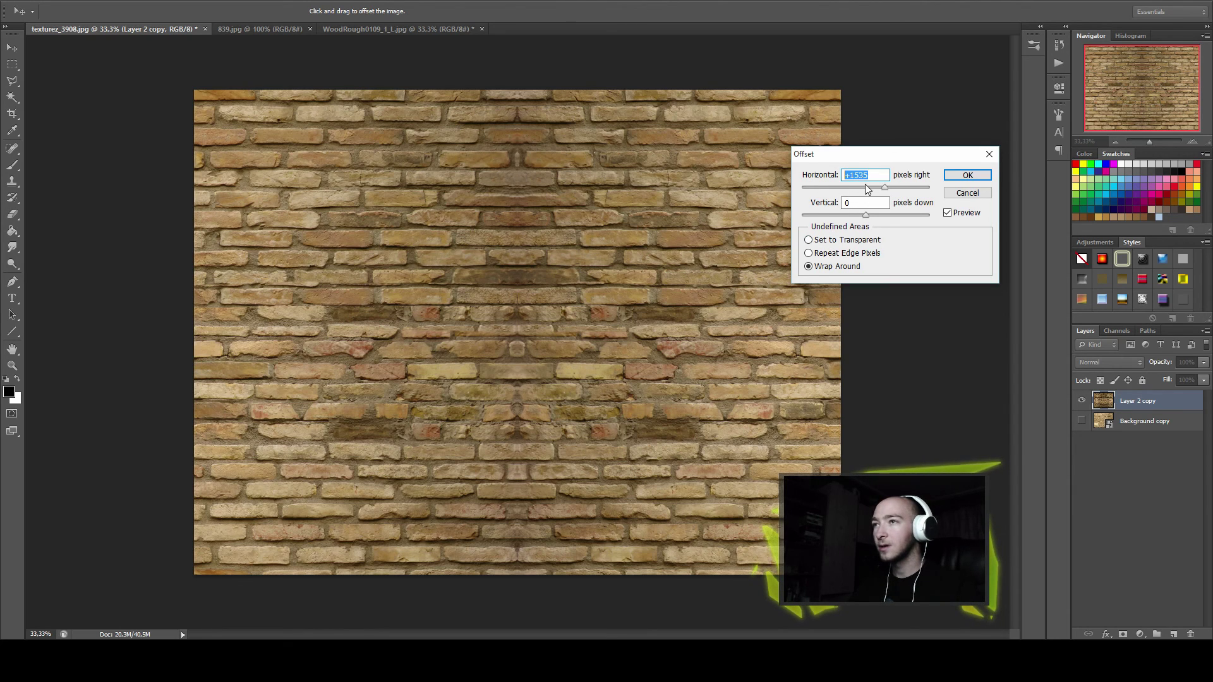
drag(865, 184, 881, 184)
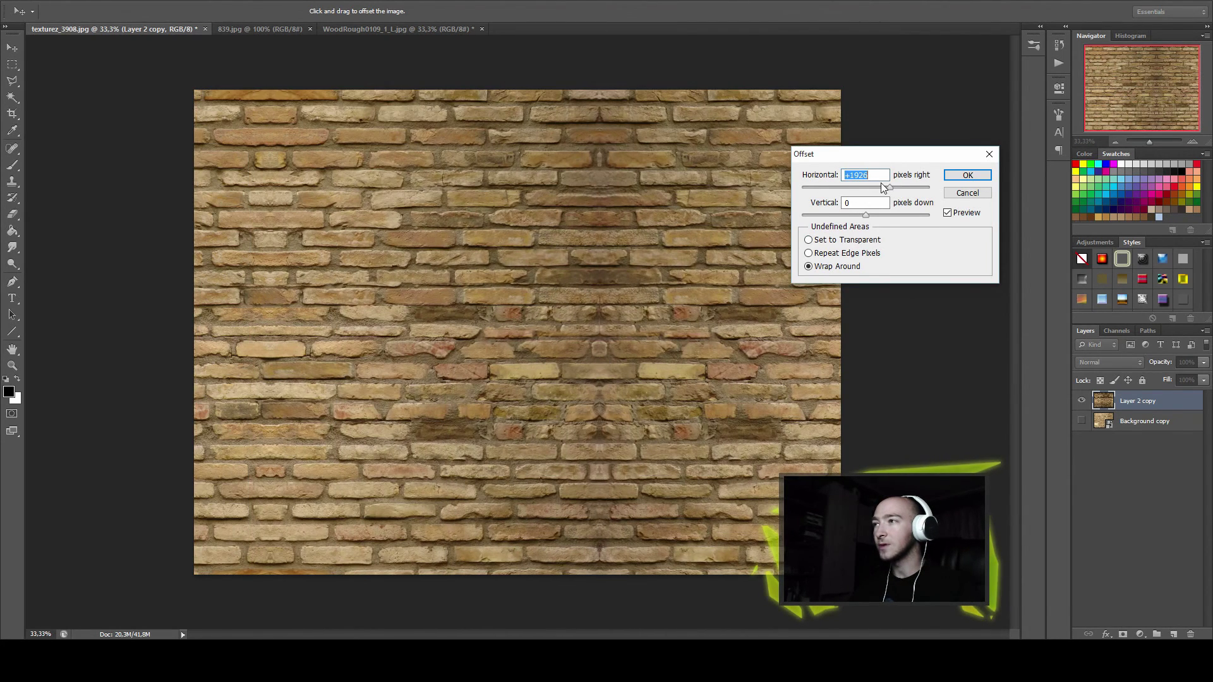
drag(877, 183, 885, 188)
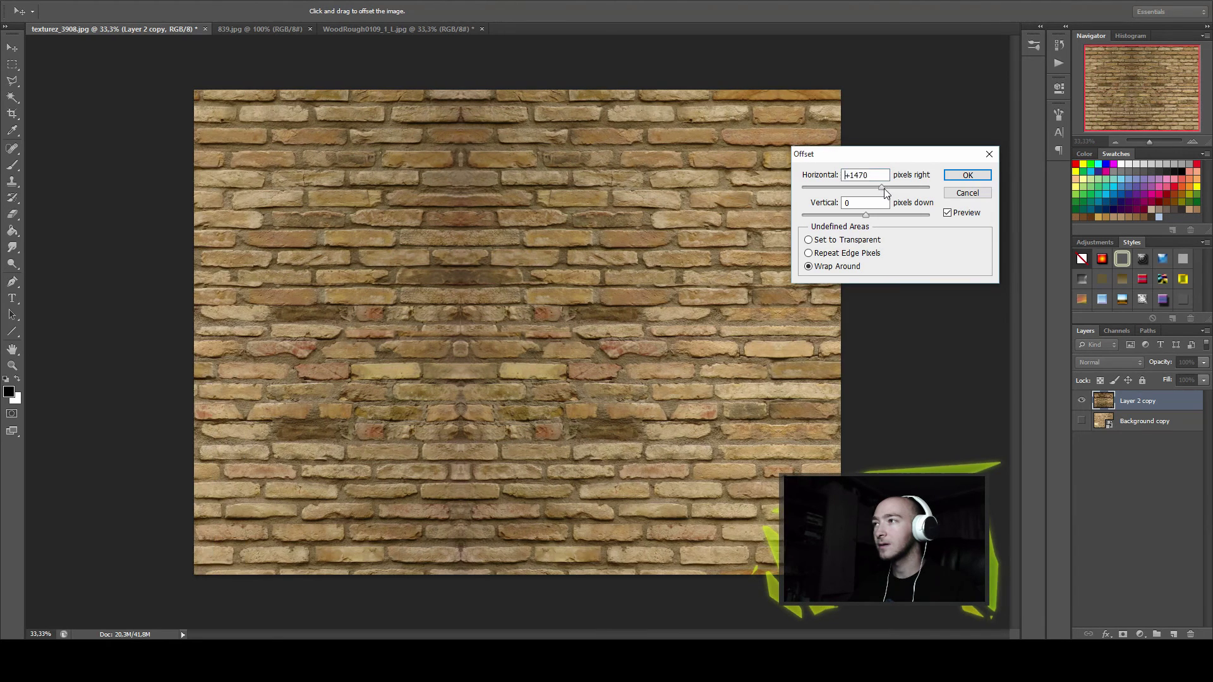
click(967, 175)
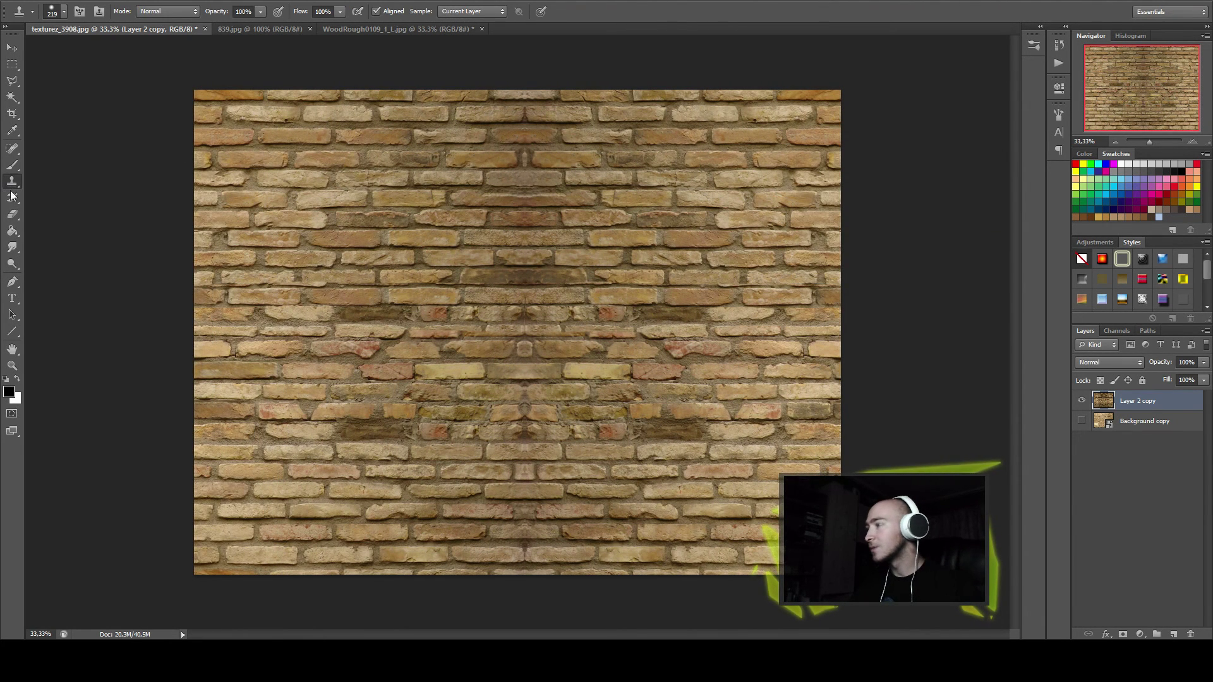
Retone the bricks at the image centre with a roughly 968 px toning brush.
click(12, 263)
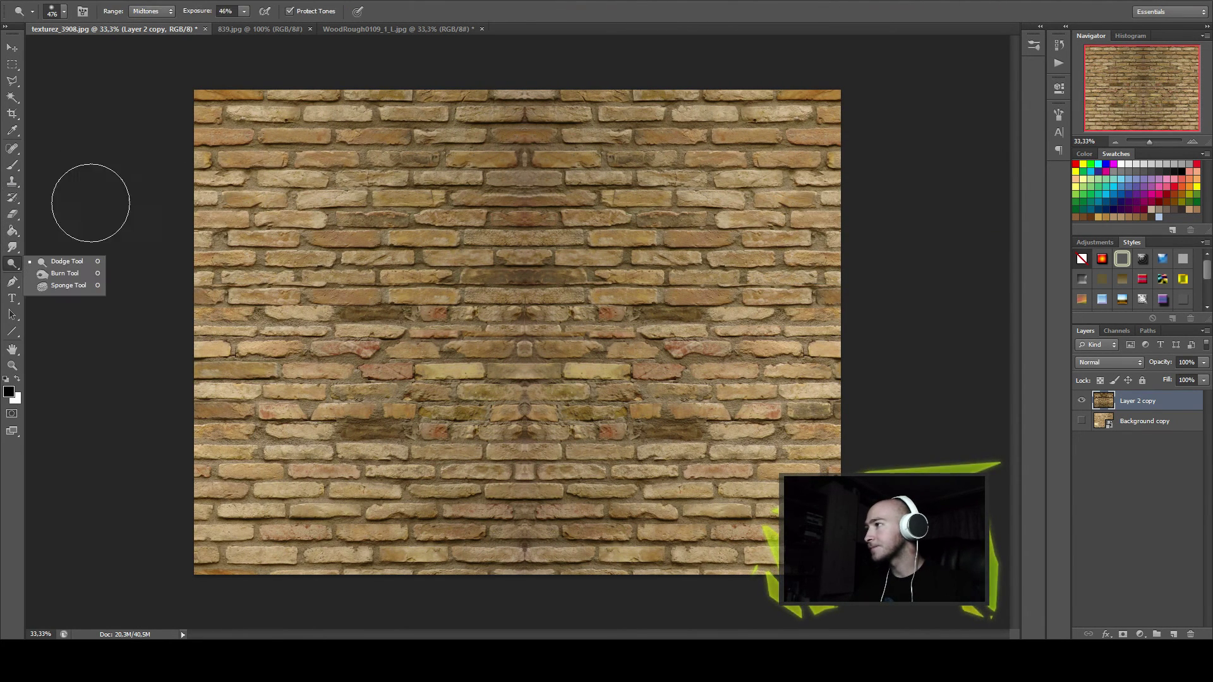
click(65, 262)
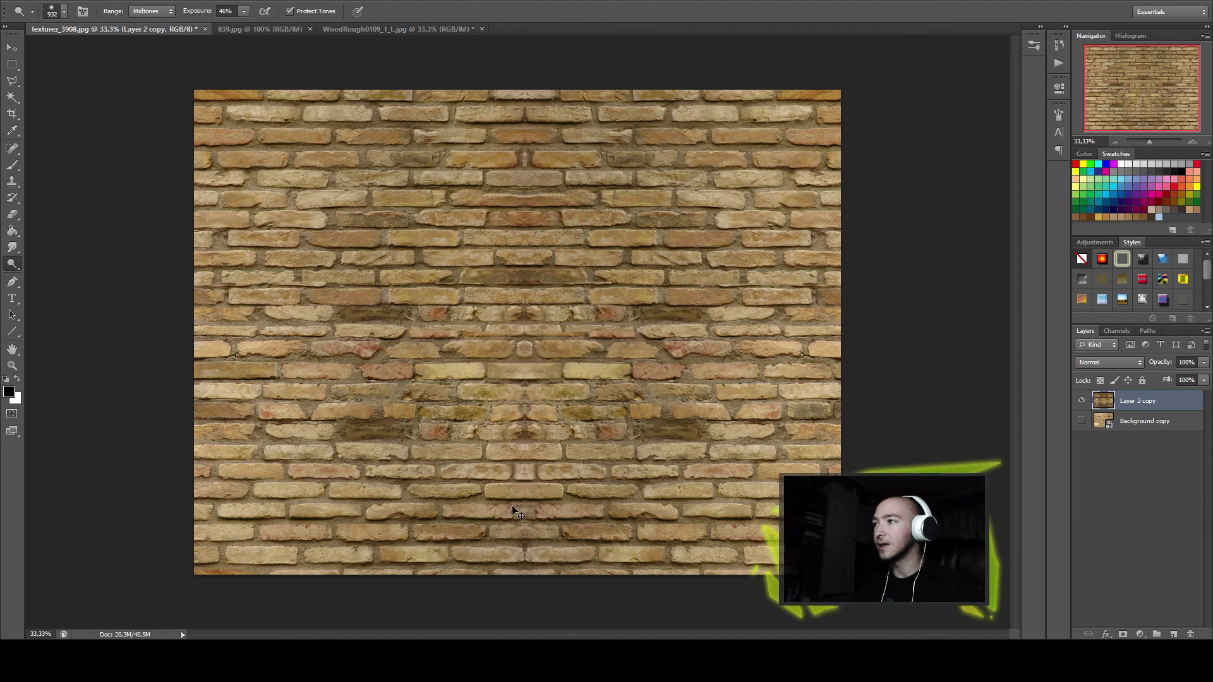
drag(459, 272, 494, 285)
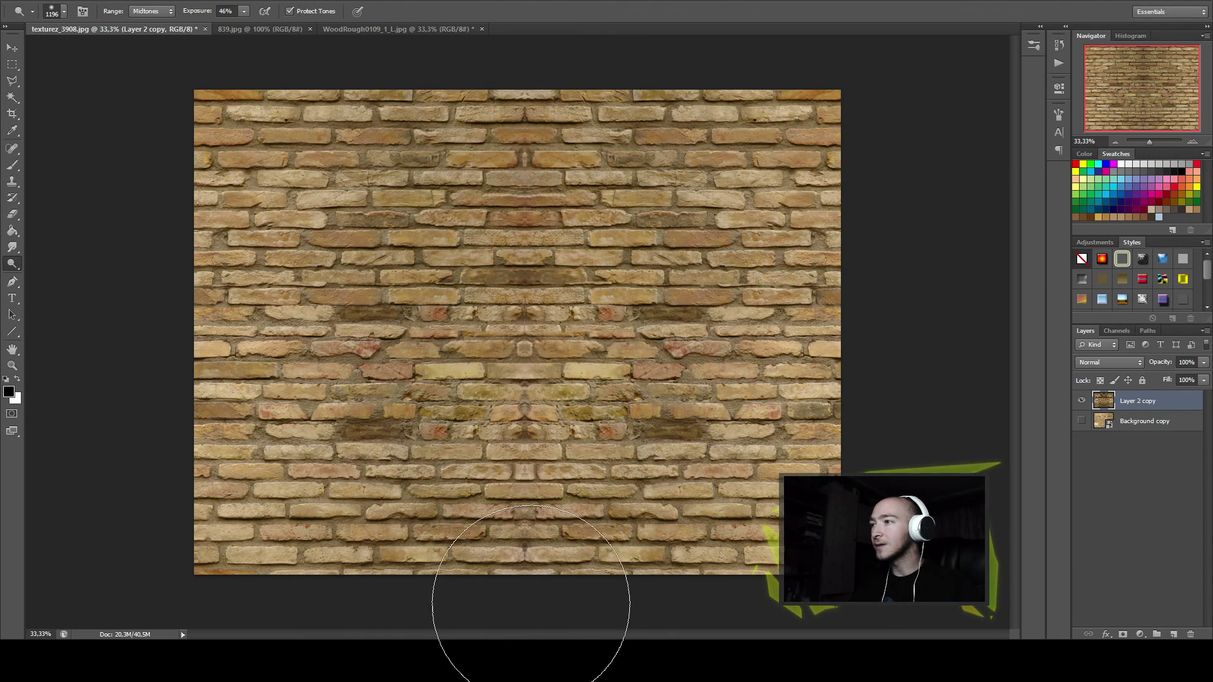
drag(400, 267, 373, 267)
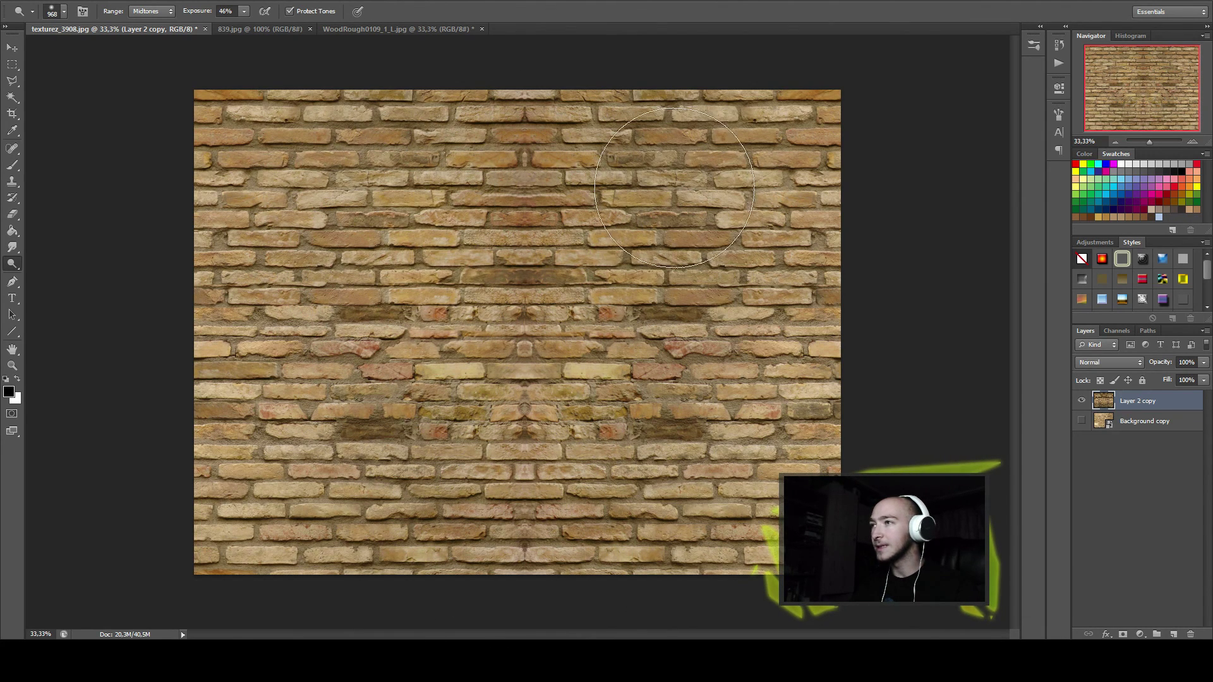
click(524, 288)
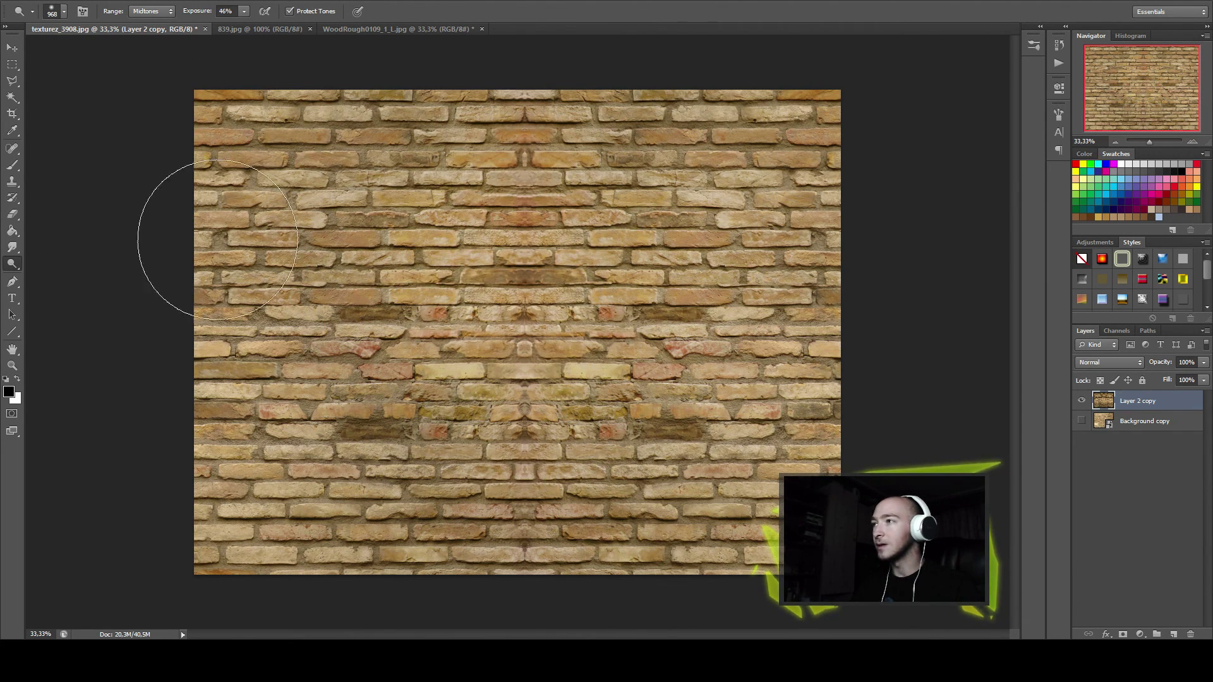
Preview a further horizontal Offset between +2788 and +1673, then cancel it.
click(167, 0)
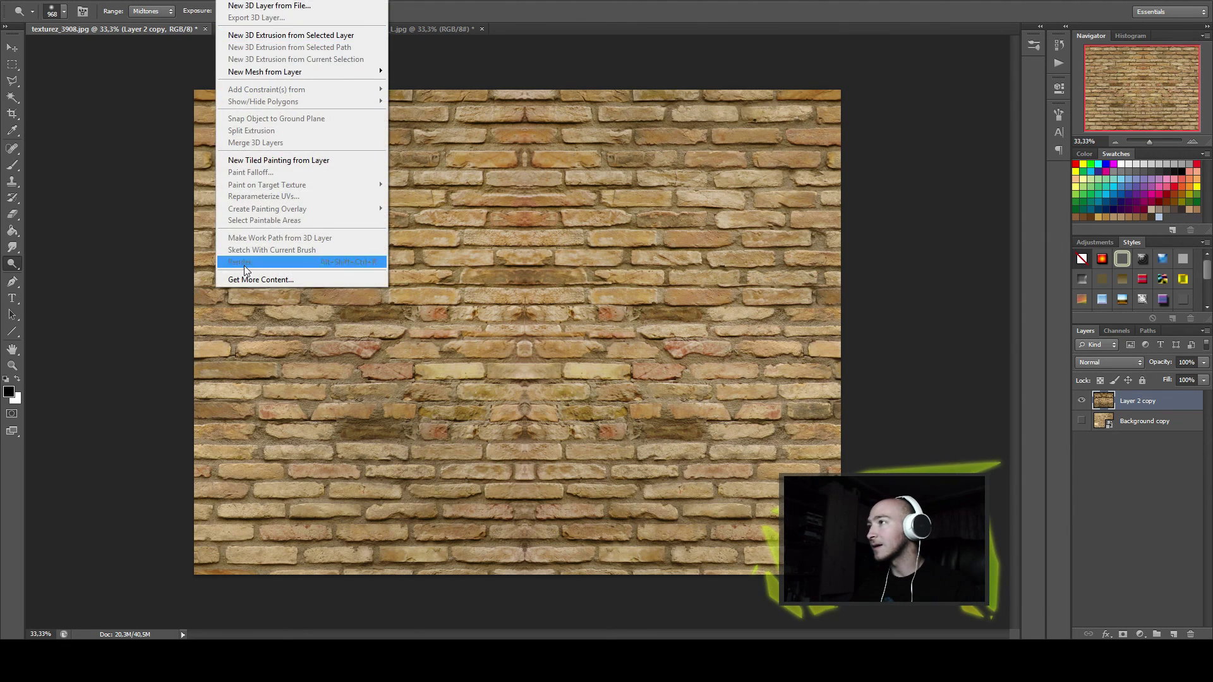
mouse_move(210, 215)
click(160, 263)
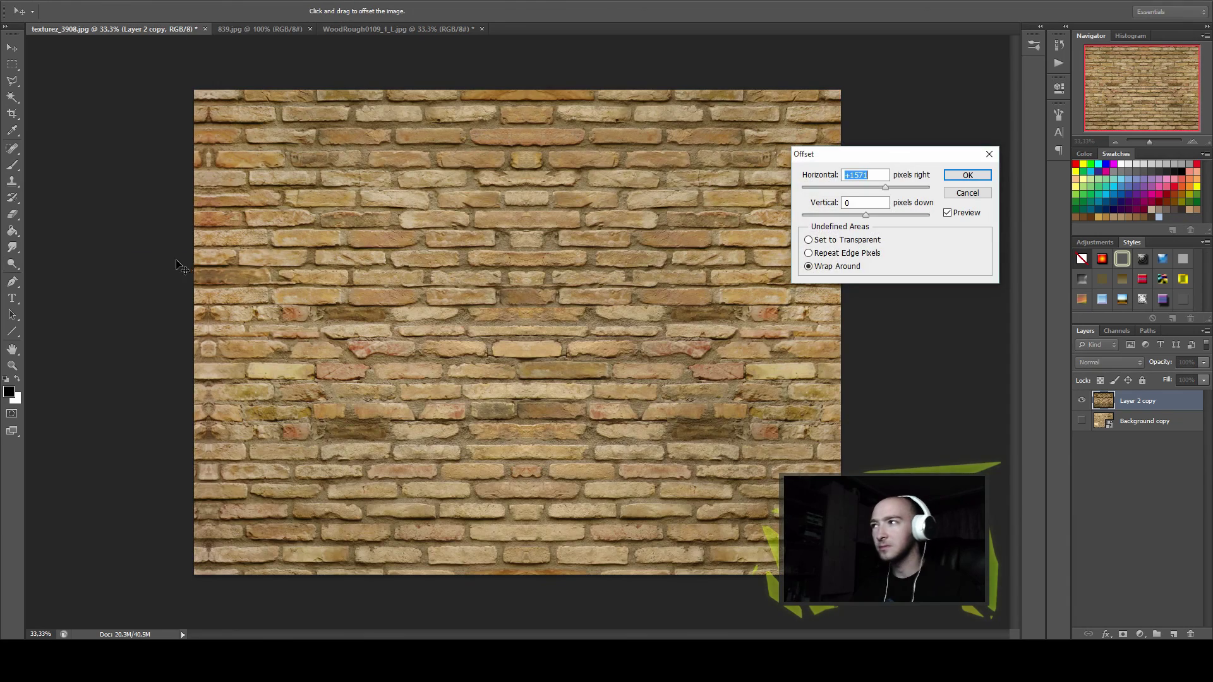
drag(885, 188, 902, 189)
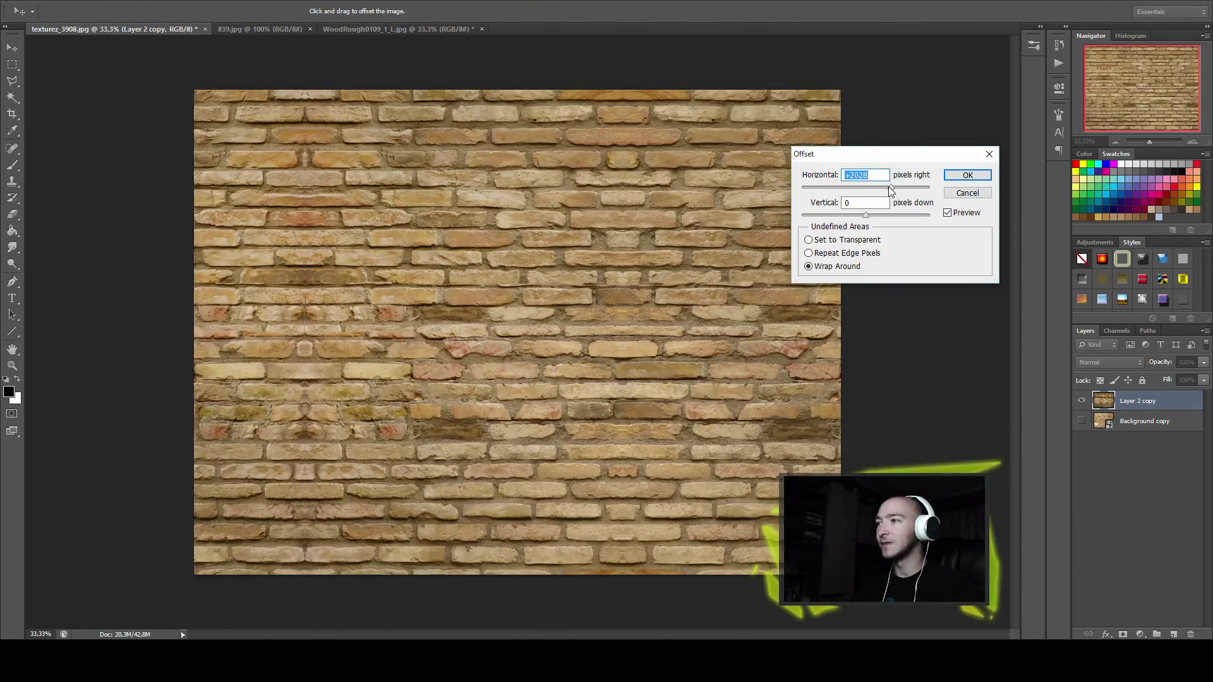
drag(902, 189, 886, 188)
click(977, 195)
key(o)
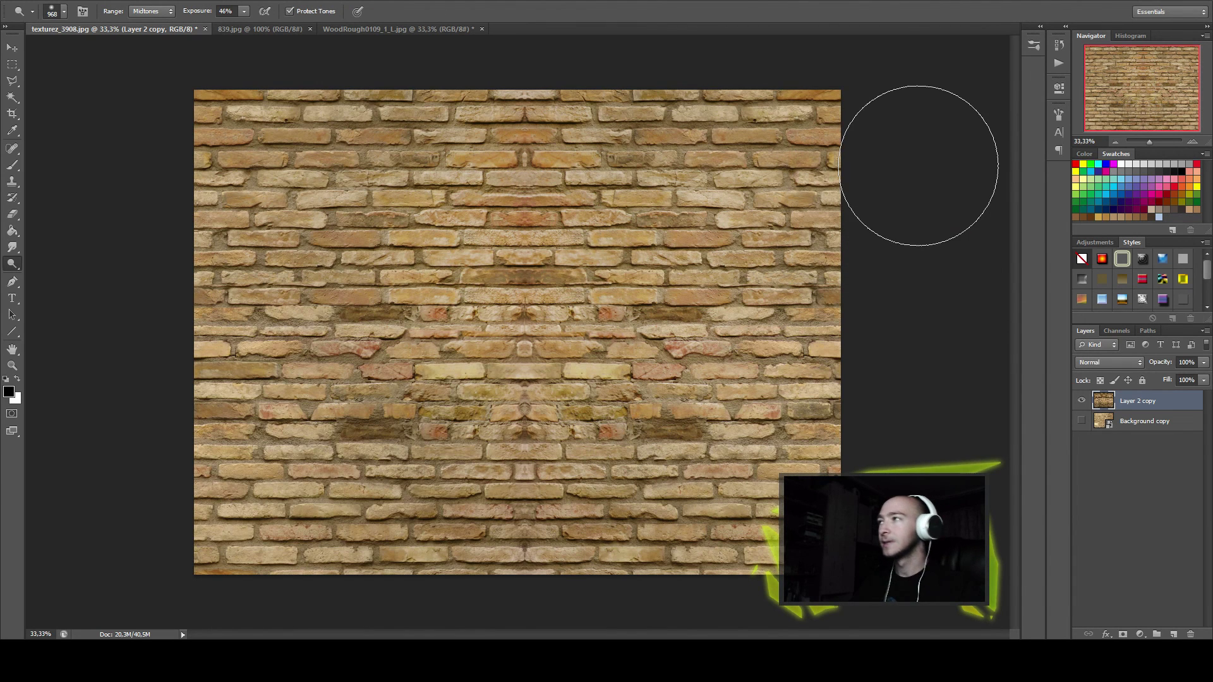